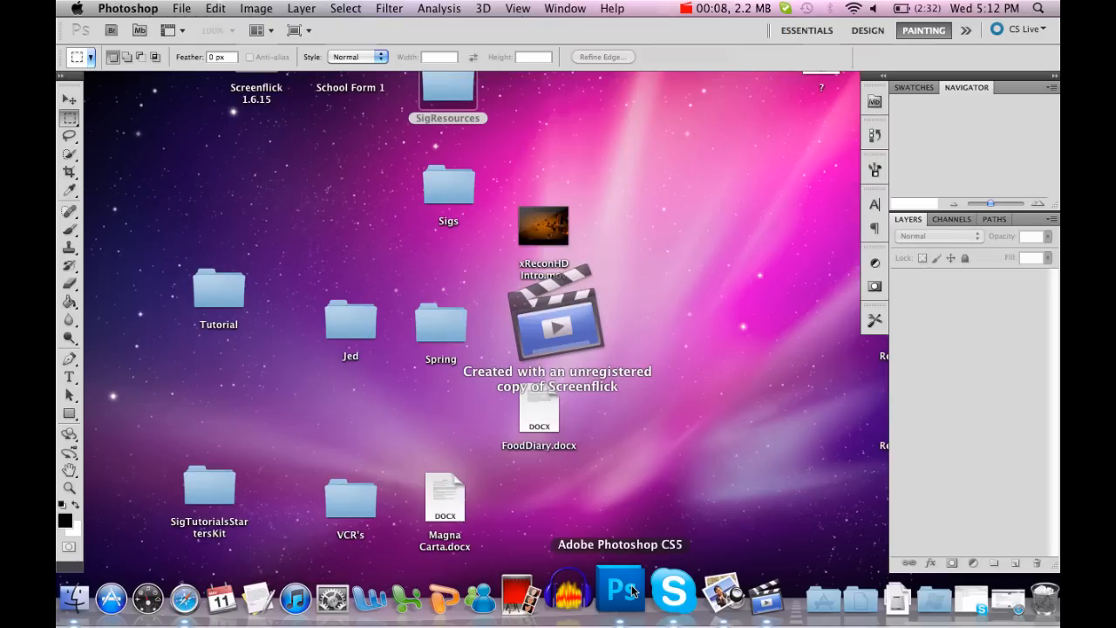
Open the image 9262_render_transformers_Bumblebee.png from the Tutorial folder and enlarge its window to show the whole render.
{"action": "key", "text": "super+o"}
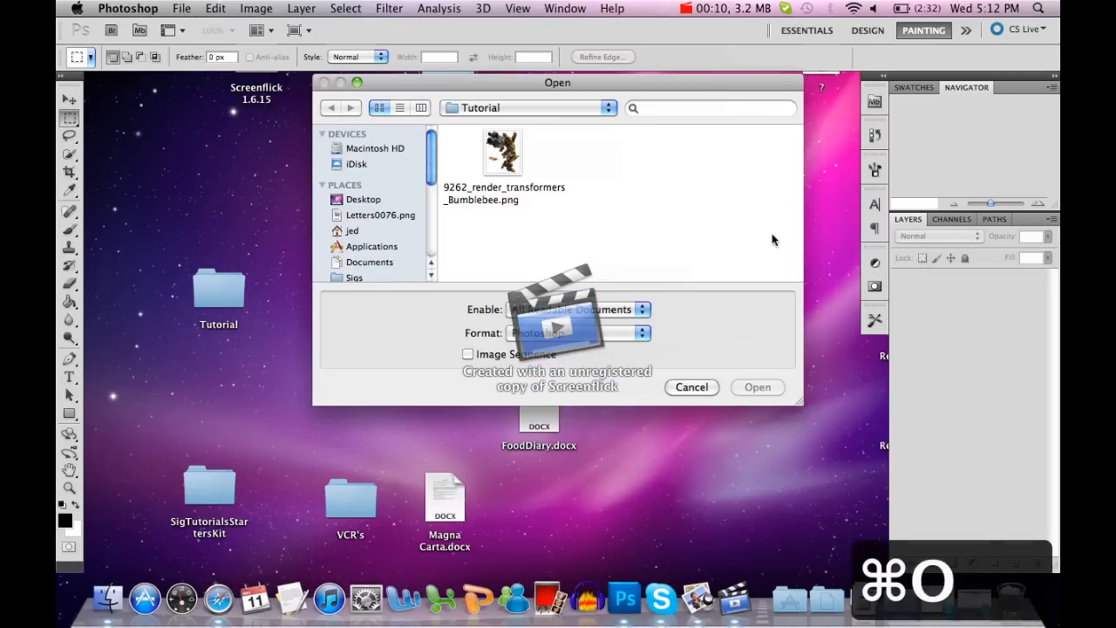
{"action": "double_click", "coordinate": [516, 165]}
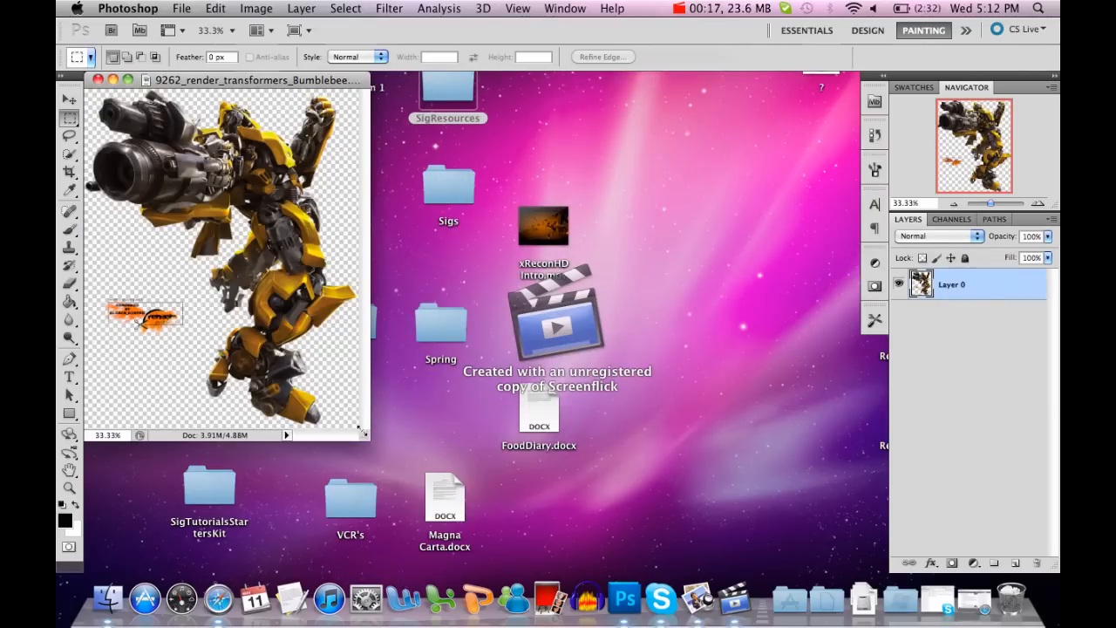
{"action": "left_click_drag", "start_coordinate": [366, 436], "coordinate": [450, 452]}
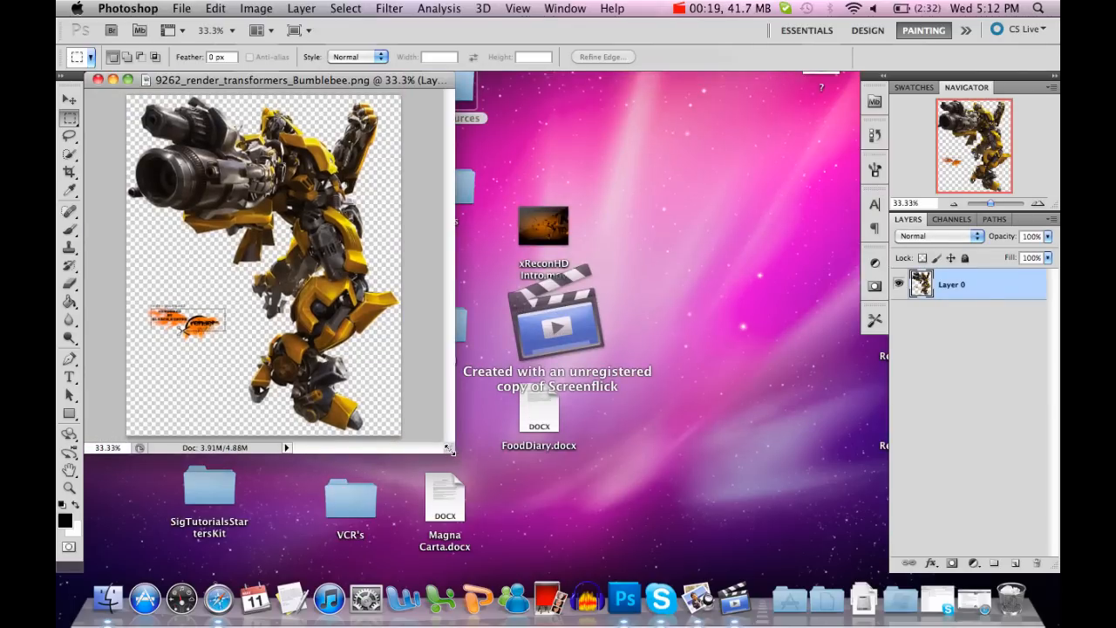
Create a new document named Tutorial, 500 by 200 pixels at 72 pixels/cm with a white background.
{"action": "key", "text": "super+n"}
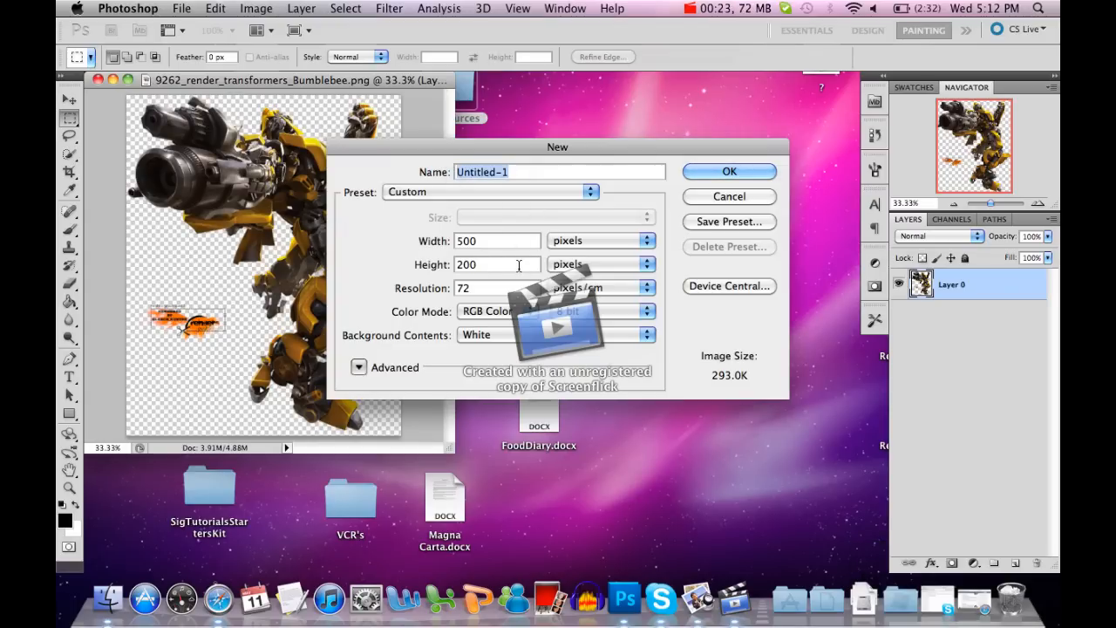
{"action": "type", "text": "Tutorial"}
{"action": "key", "text": "Tab"}
{"action": "key", "text": "Tab"}
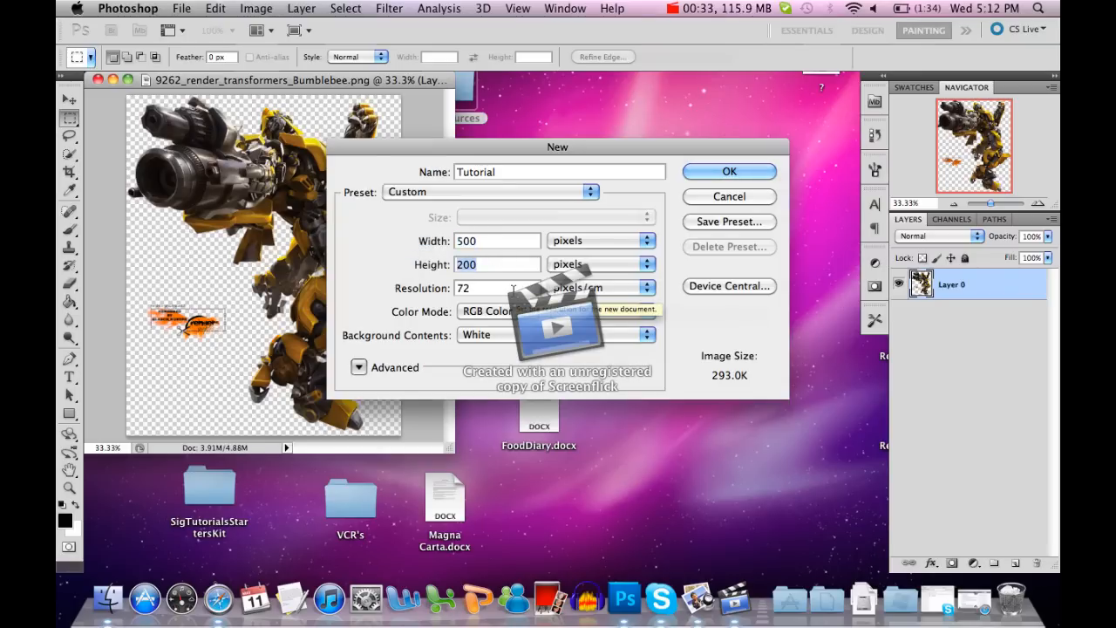
{"action": "left_click", "coordinate": [523, 335]}
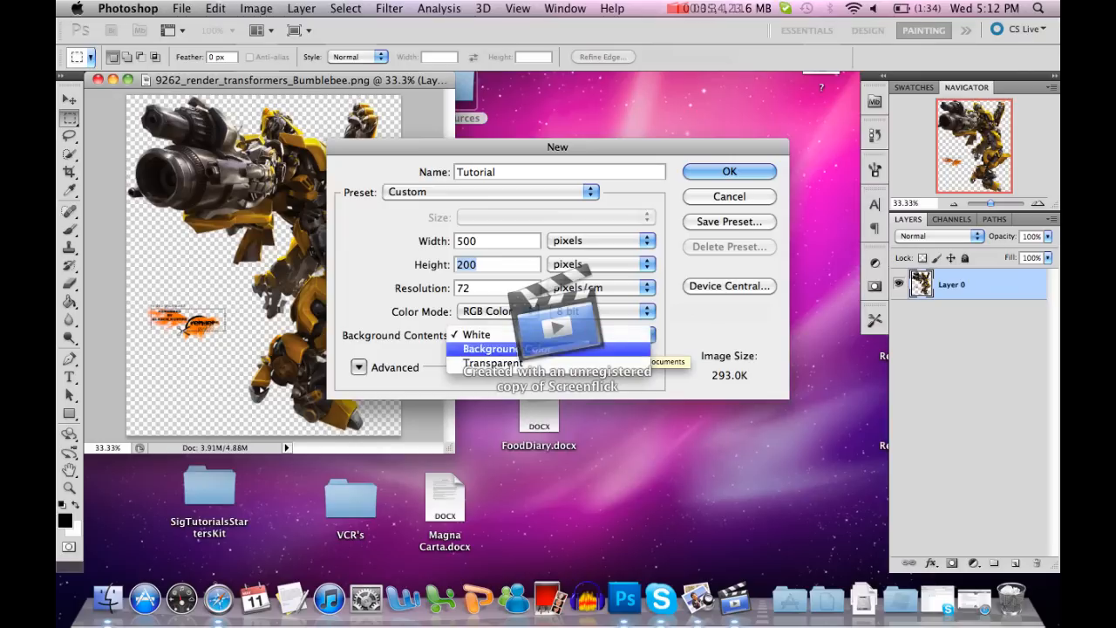
{"action": "left_click", "coordinate": [523, 335]}
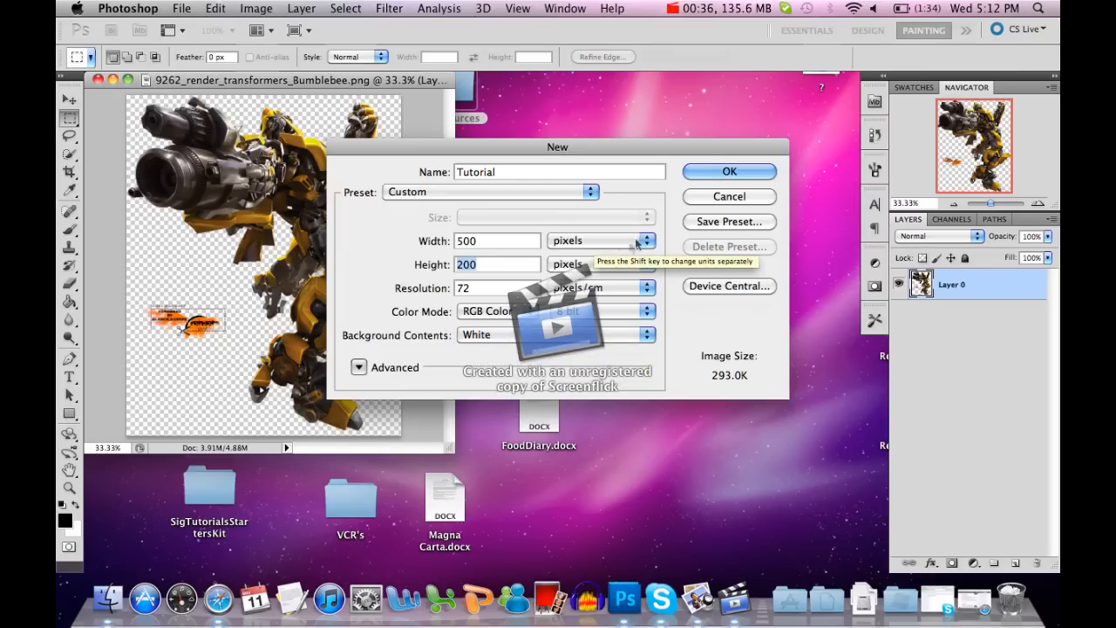
{"action": "left_click", "coordinate": [746, 170]}
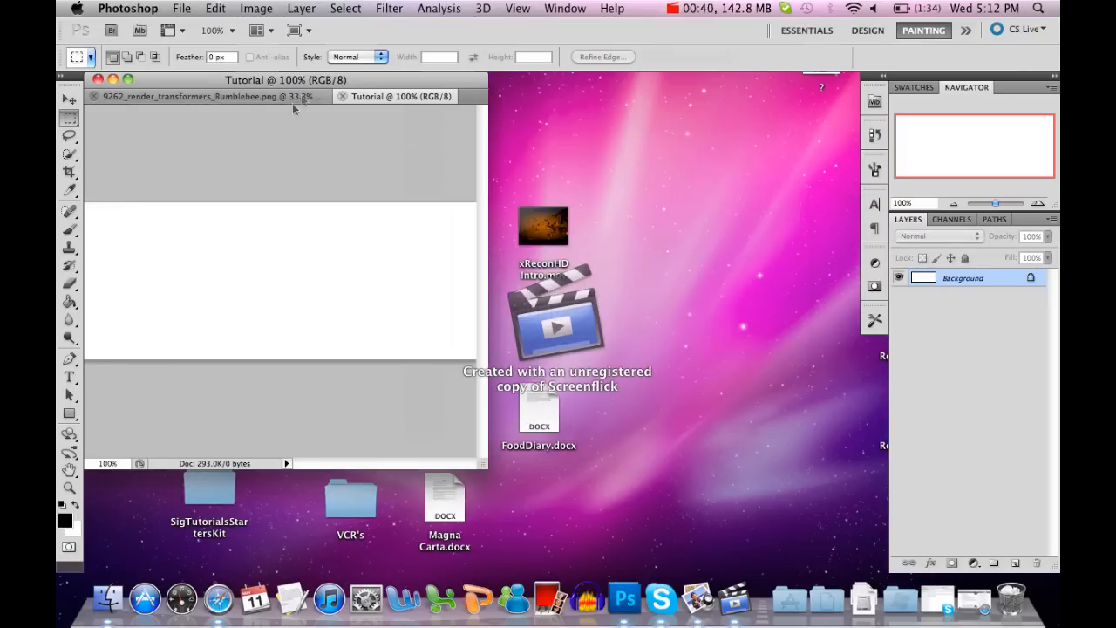
Erase the orange logo beside the robot in the Bumblebee render with a hard round eraser brush.
{"action": "left_click", "coordinate": [289, 97]}
{"action": "key", "text": "e"}
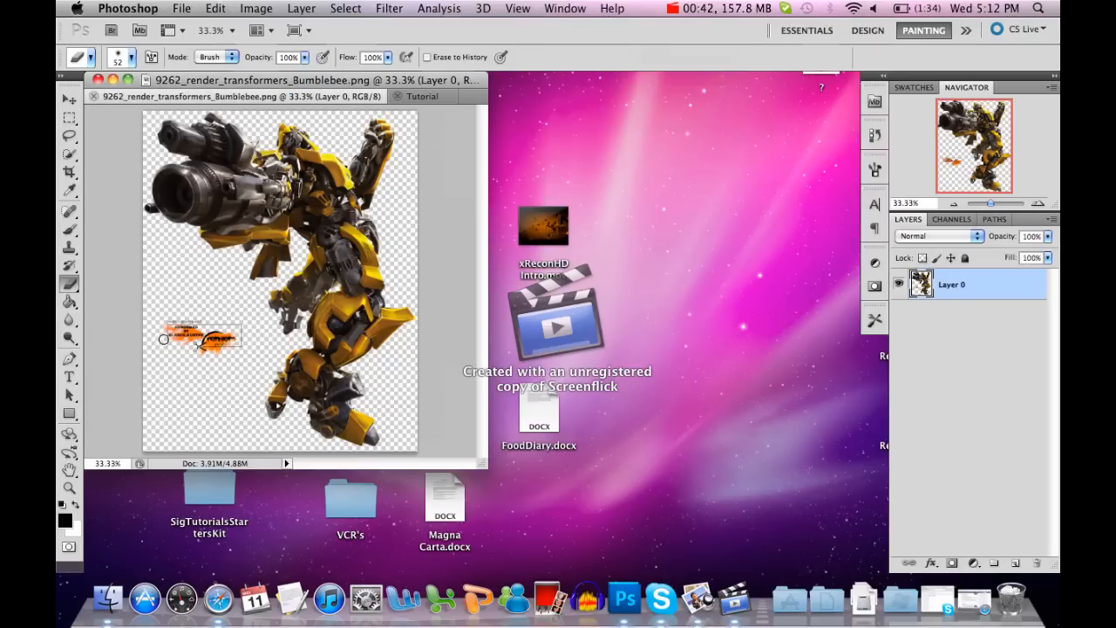
{"action": "left_click", "coordinate": [131, 57]}
{"action": "left_click", "coordinate": [110, 161]}
{"action": "left_click", "coordinate": [213, 339]}
{"action": "mouse_move", "coordinate": [214, 339]}
{"action": "left_mouse_down"}
{"action": "mouse_move", "coordinate": [166, 320]}
{"action": "mouse_move", "coordinate": [194, 377]}
{"action": "mouse_move", "coordinate": [225, 326]}
{"action": "mouse_move", "coordinate": [239, 342]}
{"action": "mouse_move", "coordinate": [188, 357]}
{"action": "mouse_move", "coordinate": [191, 326]}
{"action": "left_mouse_up"}
Copy the robot render into the Tutorial document, minimize the render's window and enlarge the Tutorial window.
{"action": "key", "text": "v"}
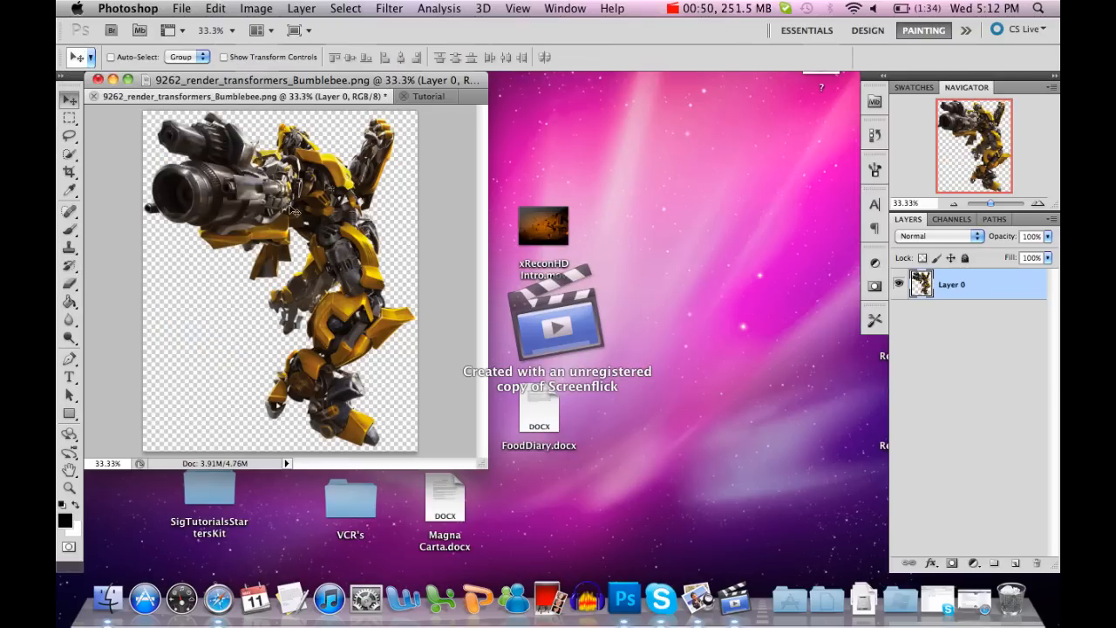
{"action": "left_click_drag", "start_coordinate": [373, 98], "coordinate": [770, 145]}
{"action": "left_click_drag", "start_coordinate": [633, 315], "coordinate": [289, 294]}
{"action": "left_click", "coordinate": [615, 374]}
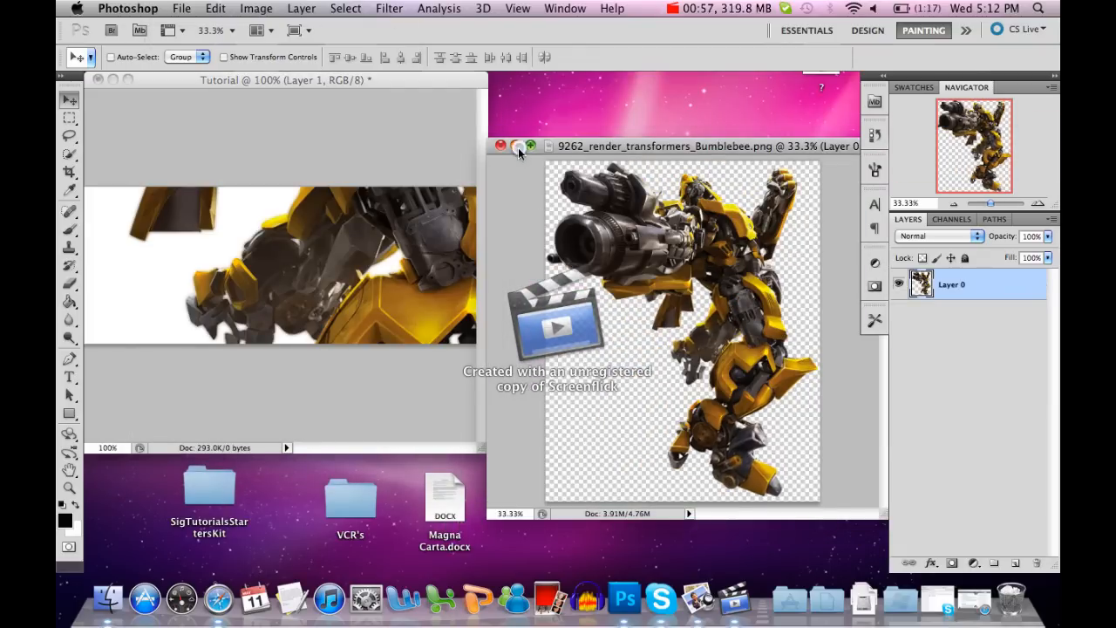
{"action": "left_click", "coordinate": [517, 147]}
{"action": "left_click_drag", "start_coordinate": [485, 450], "coordinate": [817, 522]}
Scale the robot layer proportionally to about 48% and position its cannon and upper body across the canvas.
{"action": "key", "text": "super+t"}
{"action": "left_click_drag", "start_coordinate": [332, 218], "coordinate": [416, 304]}
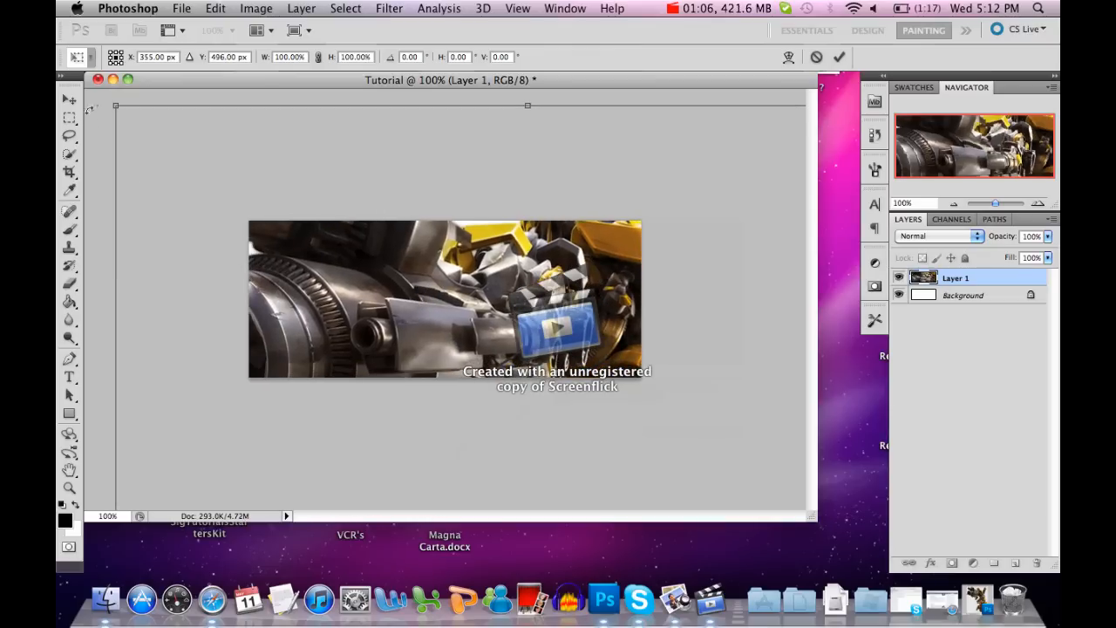
{"action": "left_click_drag", "start_coordinate": [107, 99], "coordinate": [497, 333]}
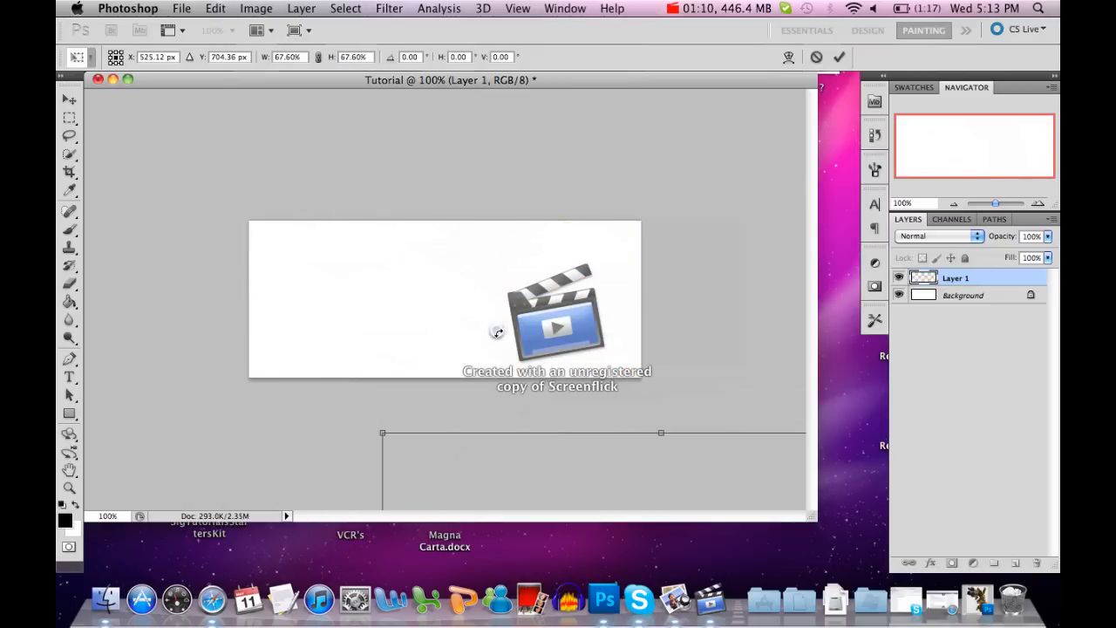
{"action": "left_click_drag", "start_coordinate": [562, 475], "coordinate": [338, 188]}
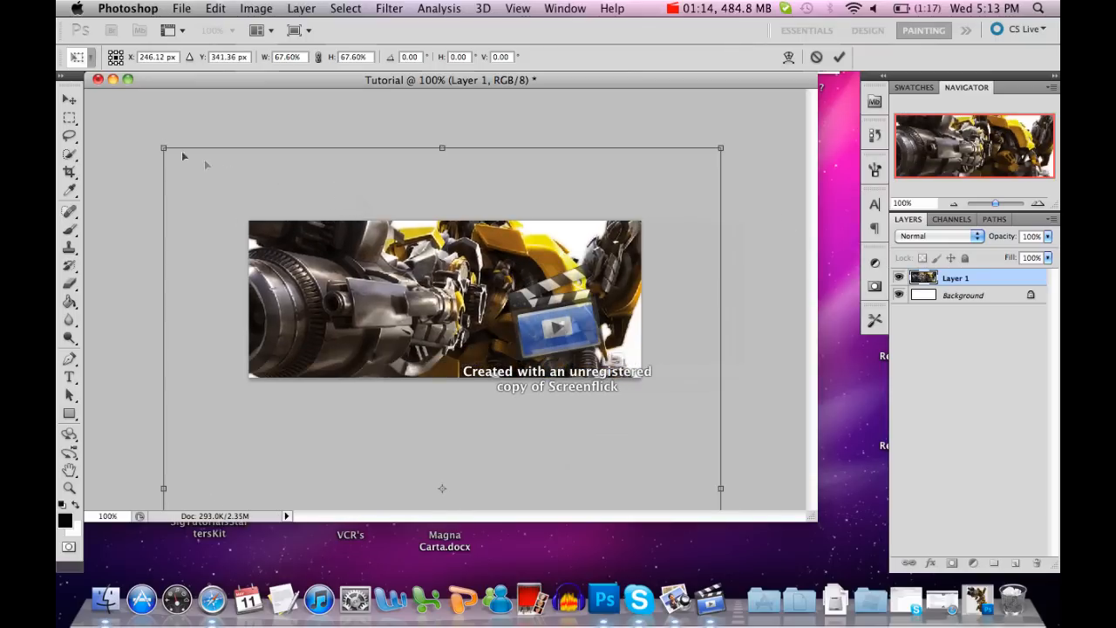
{"action": "left_click_drag", "start_coordinate": [164, 145], "coordinate": [382, 321]}
{"action": "left_click_drag", "start_coordinate": [478, 424], "coordinate": [394, 277]}
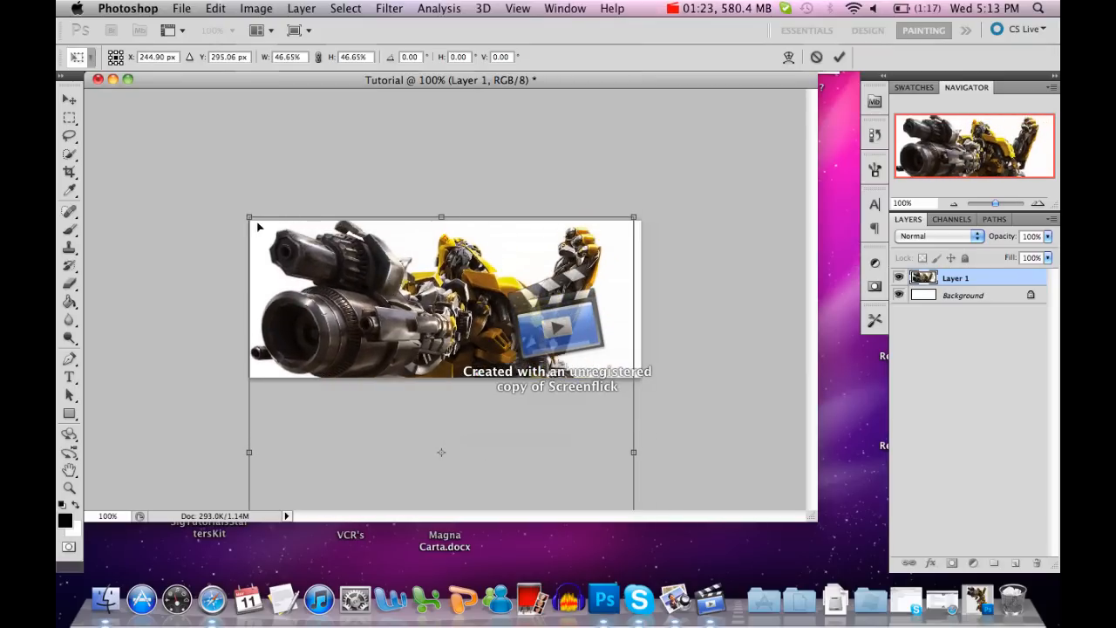
{"action": "left_click_drag", "start_coordinate": [251, 218], "coordinate": [238, 204]}
{"action": "left_click_drag", "start_coordinate": [372, 295], "coordinate": [384, 300]}
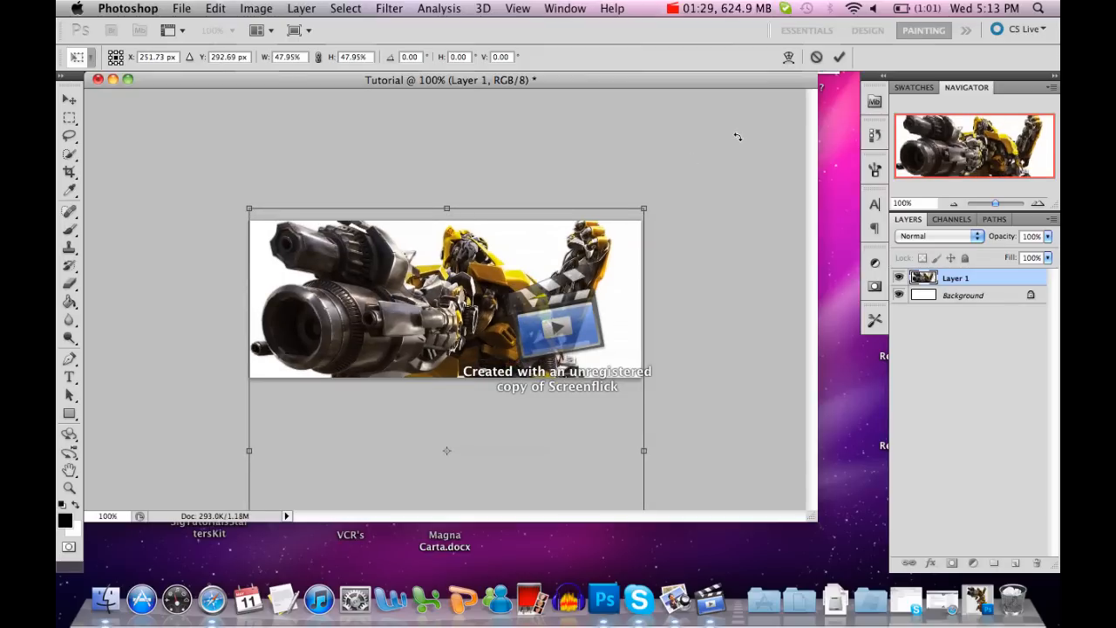
{"action": "left_click", "coordinate": [837, 58]}
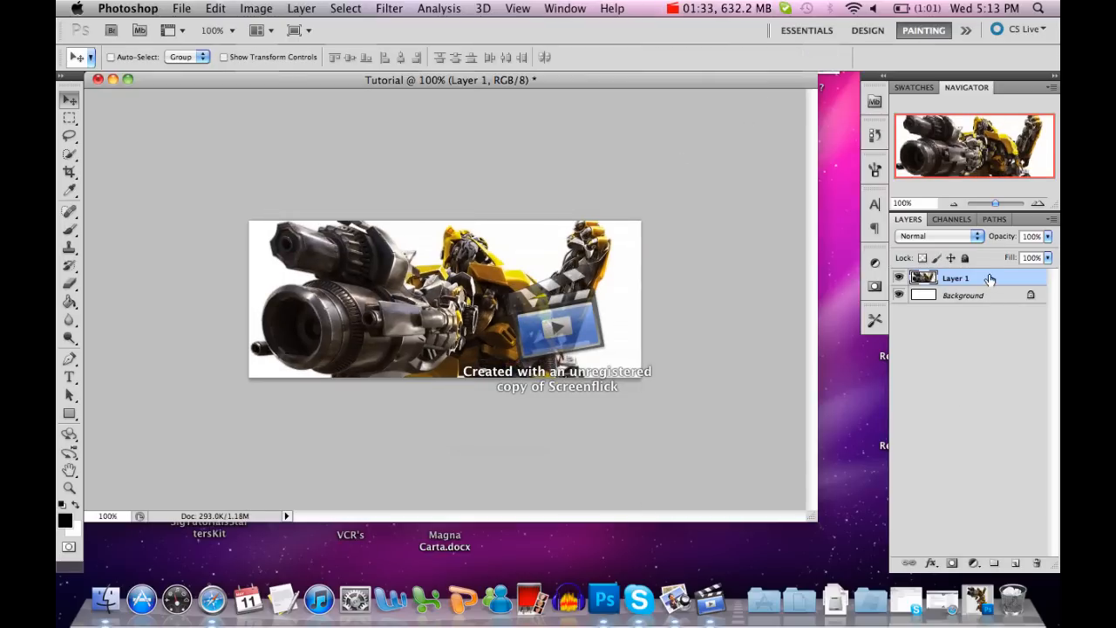
Duplicate the robot layer three times and arrange the layers so the original Layer 1 sits above its copies.
{"action": "key", "text": "super+j"}
{"action": "key", "text": "super+j"}
{"action": "key", "text": "super+j"}
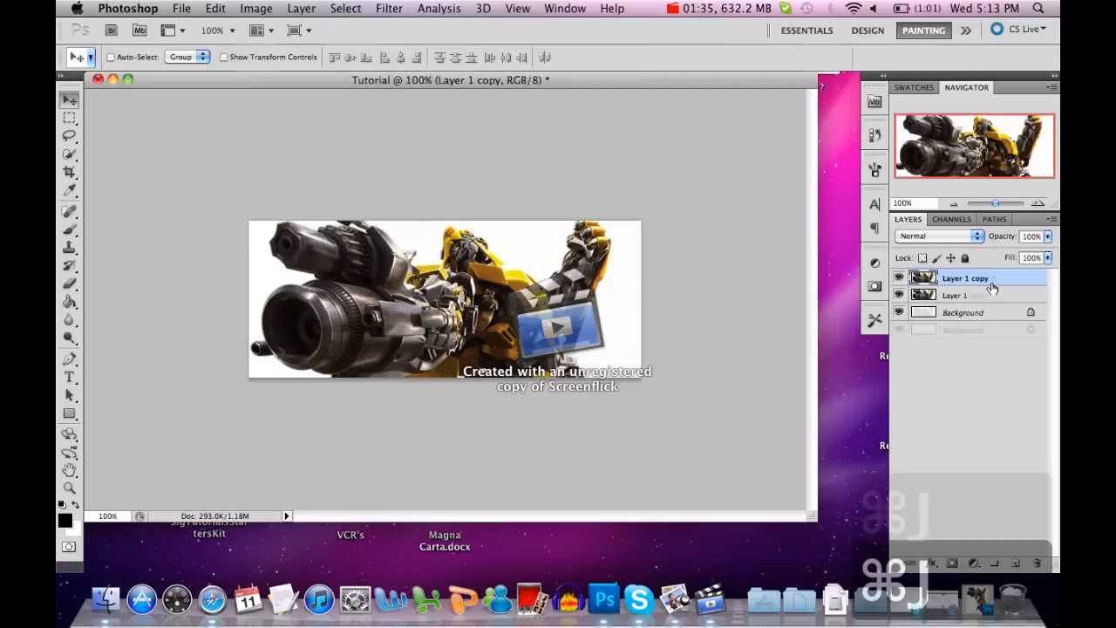
{"action": "left_click_drag", "start_coordinate": [988, 281], "coordinate": [978, 334]}
{"action": "left_click_drag", "start_coordinate": [963, 277], "coordinate": [957, 304]}
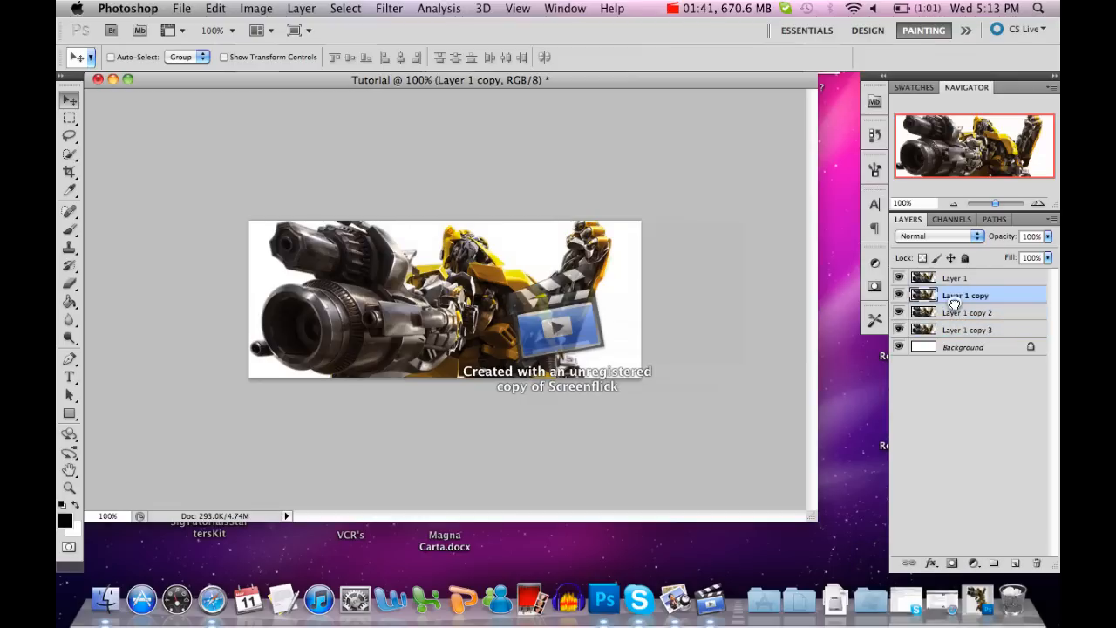
Hide Layer 1 and offset its three copies from one another so robot parts fill the canvas.
{"action": "left_click", "coordinate": [901, 277]}
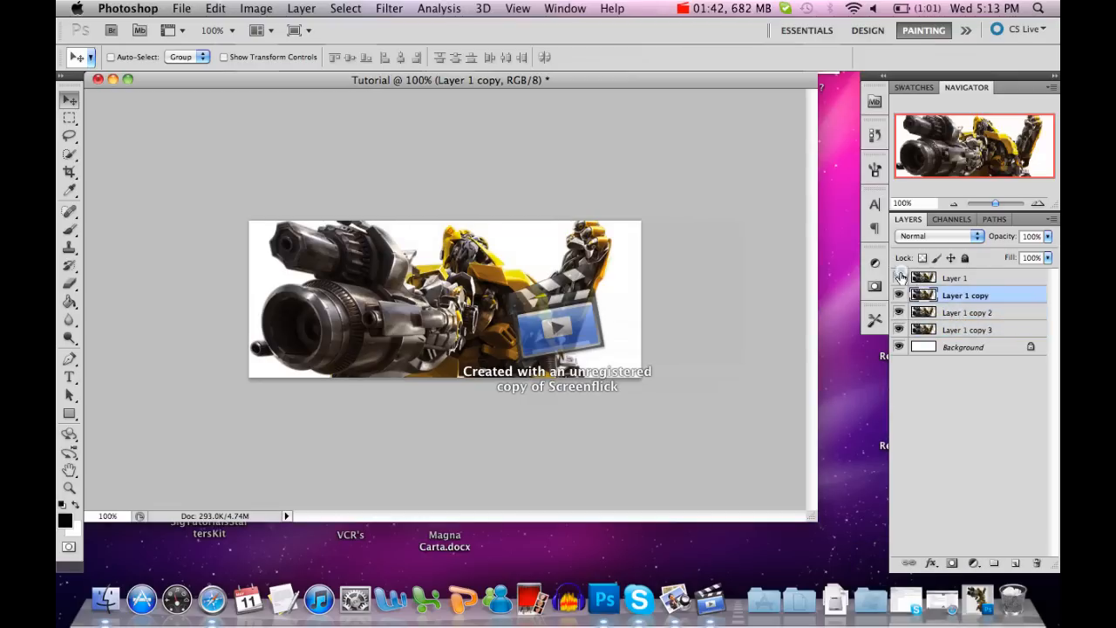
{"action": "left_click_drag", "start_coordinate": [465, 341], "coordinate": [580, 306]}
{"action": "left_click", "coordinate": [980, 313]}
{"action": "left_click_drag", "start_coordinate": [450, 313], "coordinate": [237, 265]}
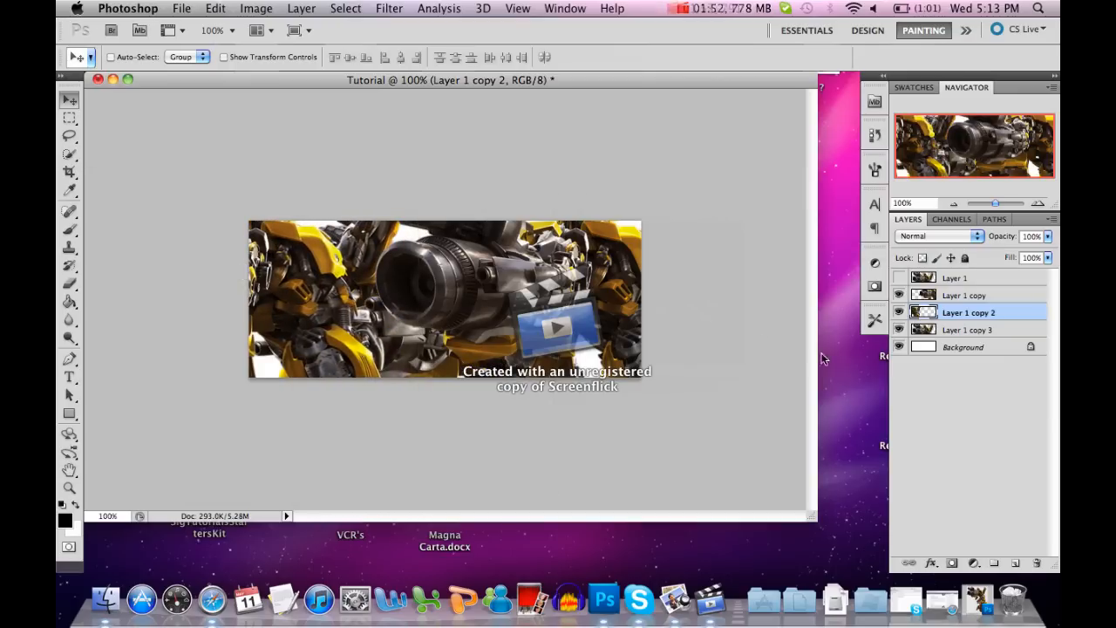
{"action": "left_click", "coordinate": [966, 329]}
{"action": "left_click_drag", "start_coordinate": [404, 307], "coordinate": [411, 298]}
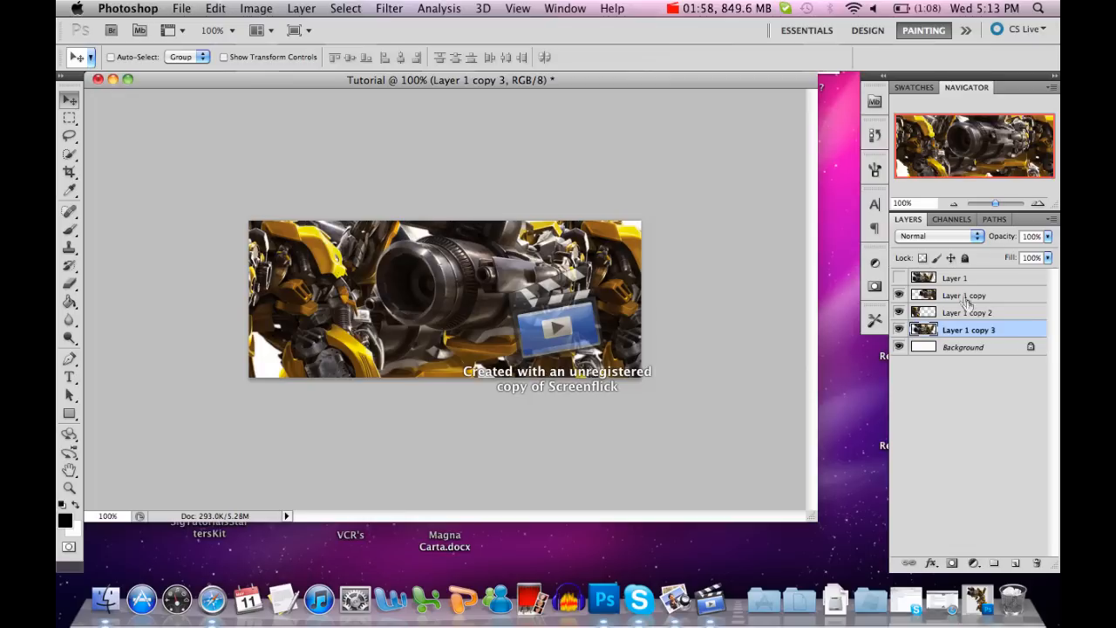
Merge the three robot copies into a single layer.
{"action": "left_click", "coordinate": [963, 297], "text": "super"}
{"action": "left_click", "coordinate": [963, 311], "text": "super"}
{"action": "right_click", "coordinate": [963, 312]}
{"action": "left_click", "coordinate": [860, 528]}
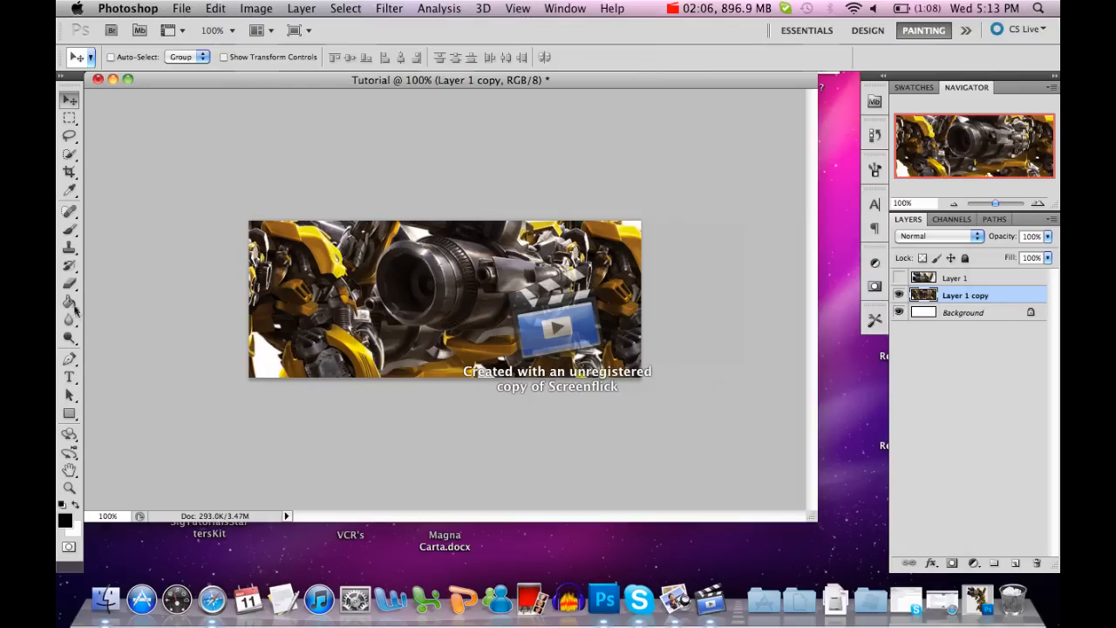
Switch to the Smudge tool and set its leaf-shaped brush size to 45 px.
{"action": "left_click_drag", "start_coordinate": [66, 324], "coordinate": [103, 346]}
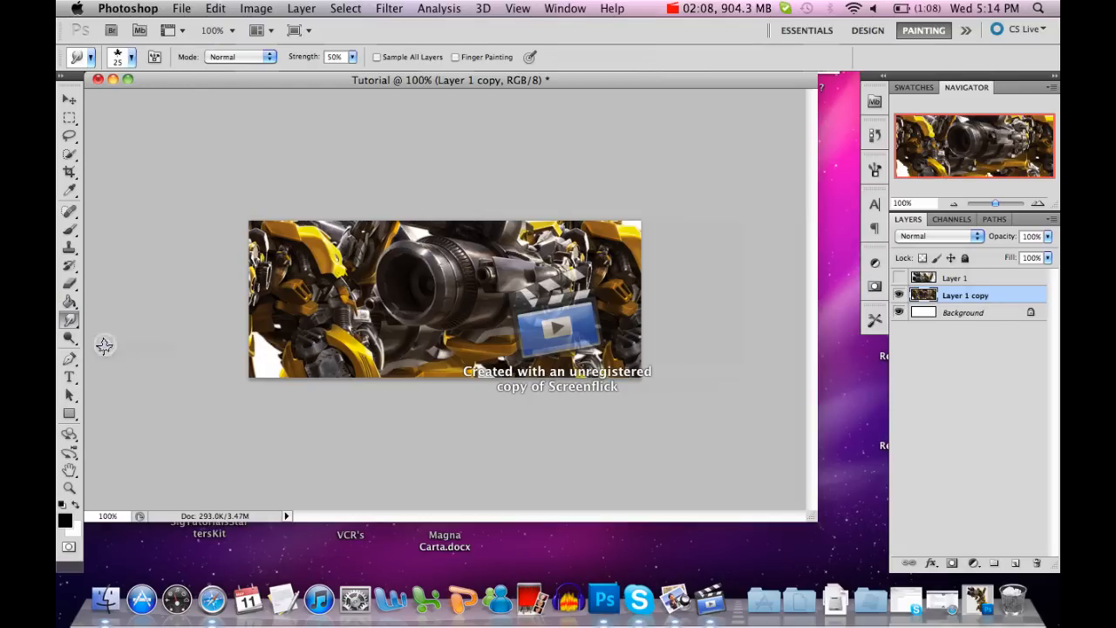
{"action": "left_click", "coordinate": [132, 57]}
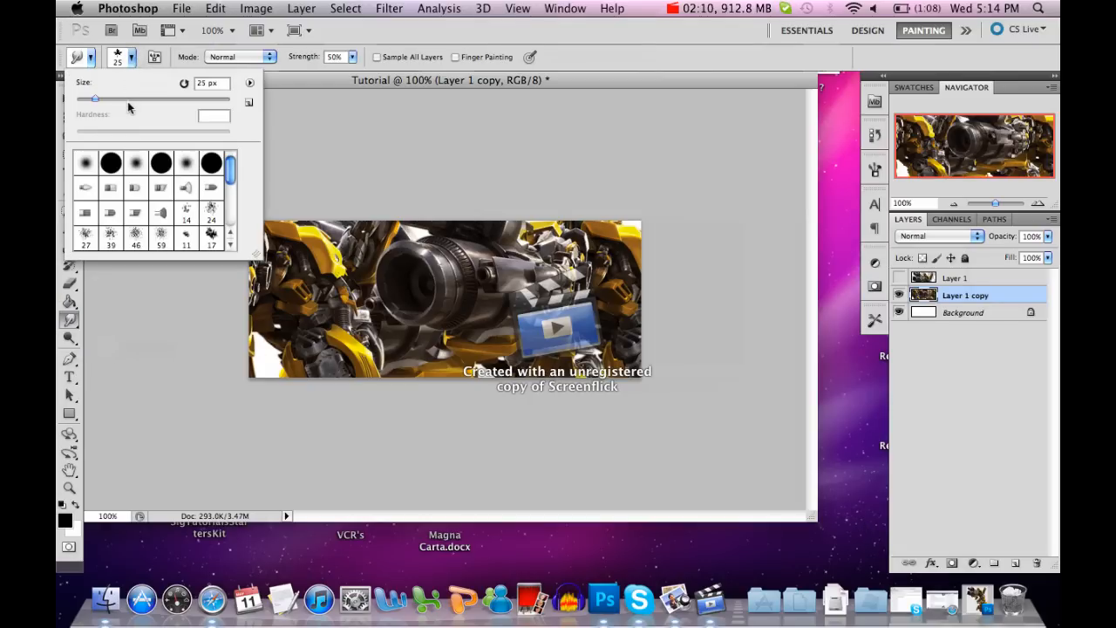
{"action": "left_click_drag", "start_coordinate": [126, 99], "coordinate": [116, 101]}
{"action": "left_click", "coordinate": [131, 59]}
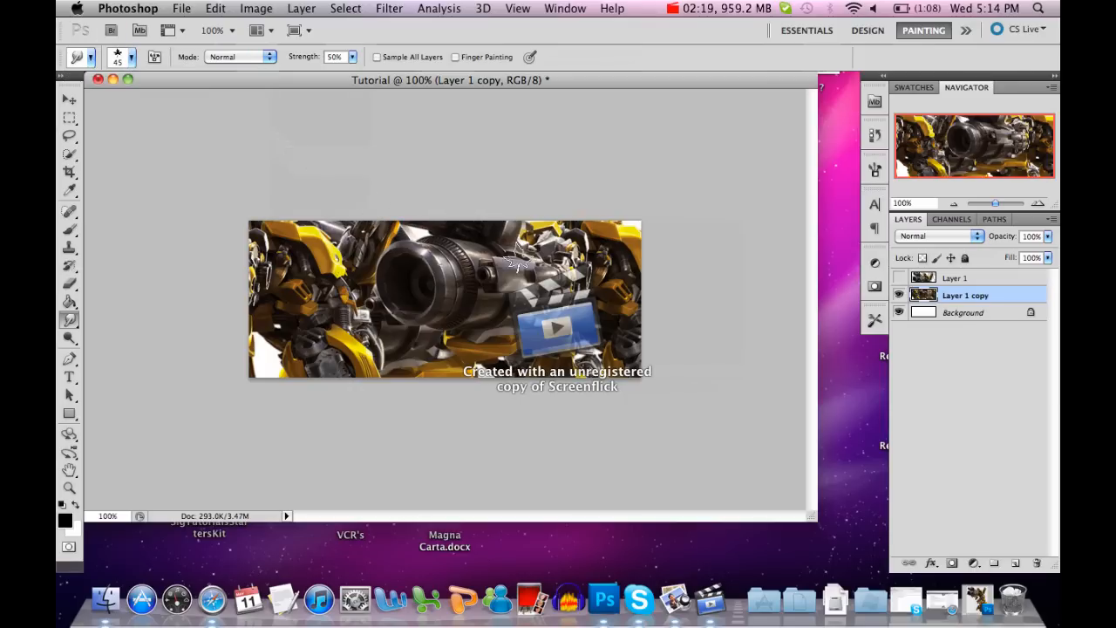
Smudge the merged copy layer across the whole canvas at 50% strength and show Layer 1 over it.
{"action": "mouse_move", "coordinate": [629, 225]}
{"action": "left_mouse_down"}
{"action": "mouse_move", "coordinate": [612, 222]}
{"action": "mouse_move", "coordinate": [606, 305]}
{"action": "mouse_move", "coordinate": [626, 336]}
{"action": "mouse_move", "coordinate": [638, 417]}
{"action": "mouse_move", "coordinate": [628, 394]}
{"action": "mouse_move", "coordinate": [488, 276]}
{"action": "mouse_move", "coordinate": [455, 227]}
{"action": "mouse_move", "coordinate": [443, 294]}
{"action": "mouse_move", "coordinate": [372, 211]}
{"action": "mouse_move", "coordinate": [347, 270]}
{"action": "mouse_move", "coordinate": [367, 256]}
{"action": "mouse_move", "coordinate": [451, 386]}
{"action": "mouse_move", "coordinate": [501, 362]}
{"action": "mouse_move", "coordinate": [440, 345]}
{"action": "left_mouse_up"}
{"action": "mouse_move", "coordinate": [383, 261]}
{"action": "left_mouse_down"}
{"action": "mouse_move", "coordinate": [353, 348]}
{"action": "mouse_move", "coordinate": [381, 381]}
{"action": "mouse_move", "coordinate": [263, 307]}
{"action": "mouse_move", "coordinate": [248, 274]}
{"action": "left_mouse_up"}
{"action": "left_click_drag", "start_coordinate": [250, 322], "coordinate": [323, 426]}
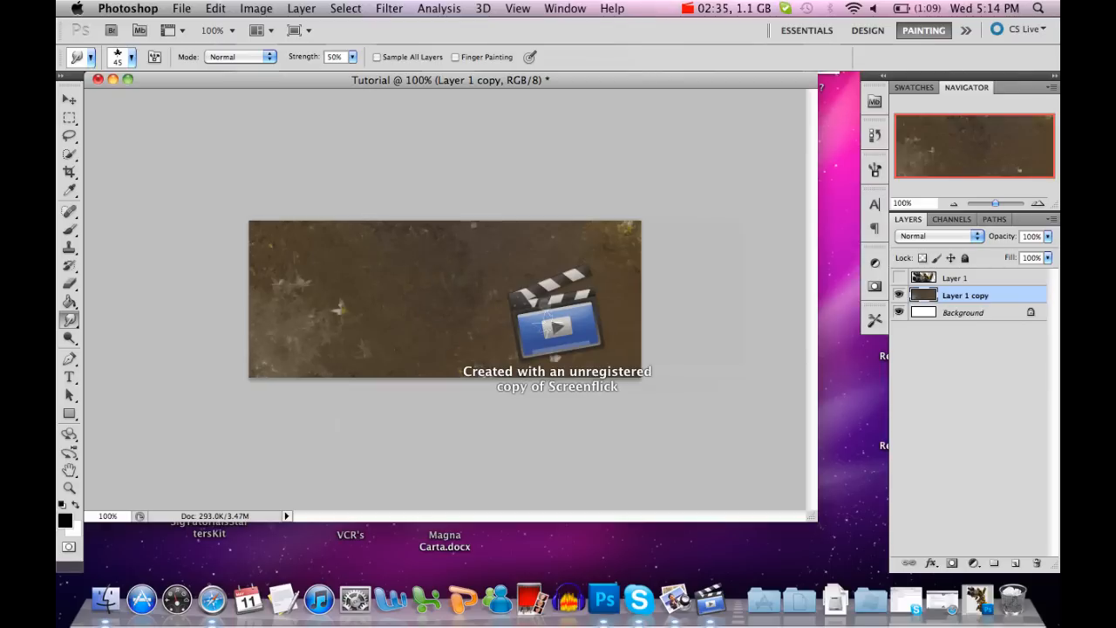
{"action": "mouse_move", "coordinate": [599, 261]}
{"action": "left_mouse_down"}
{"action": "mouse_move", "coordinate": [614, 233]}
{"action": "mouse_move", "coordinate": [796, 307]}
{"action": "left_mouse_up"}
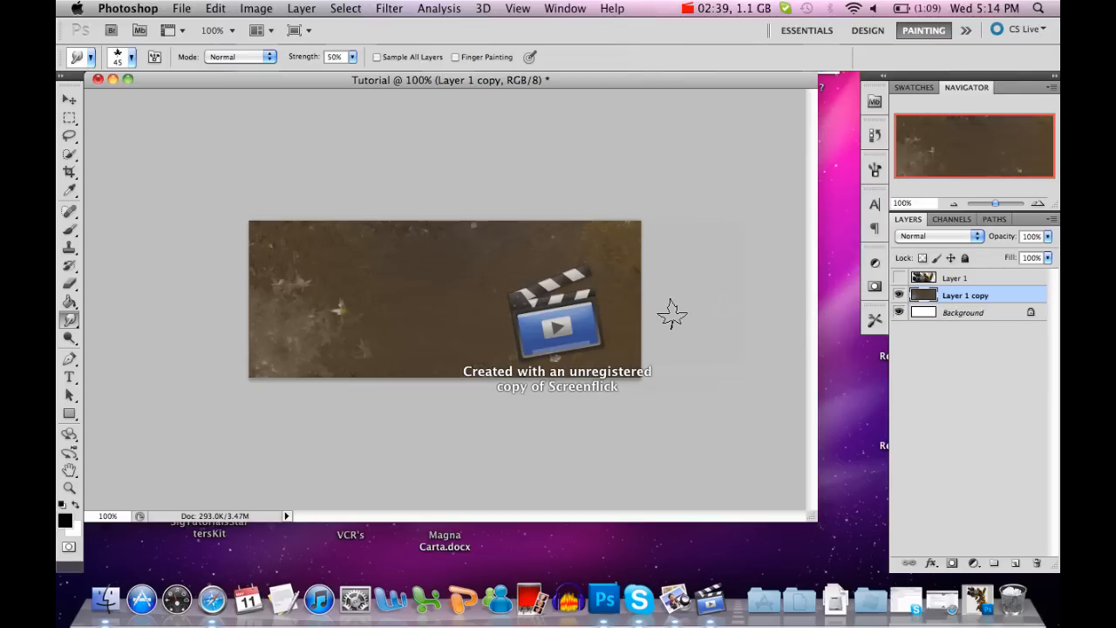
{"action": "left_click", "coordinate": [900, 277]}
{"action": "left_click", "coordinate": [957, 279]}
{"action": "left_click", "coordinate": [959, 295]}
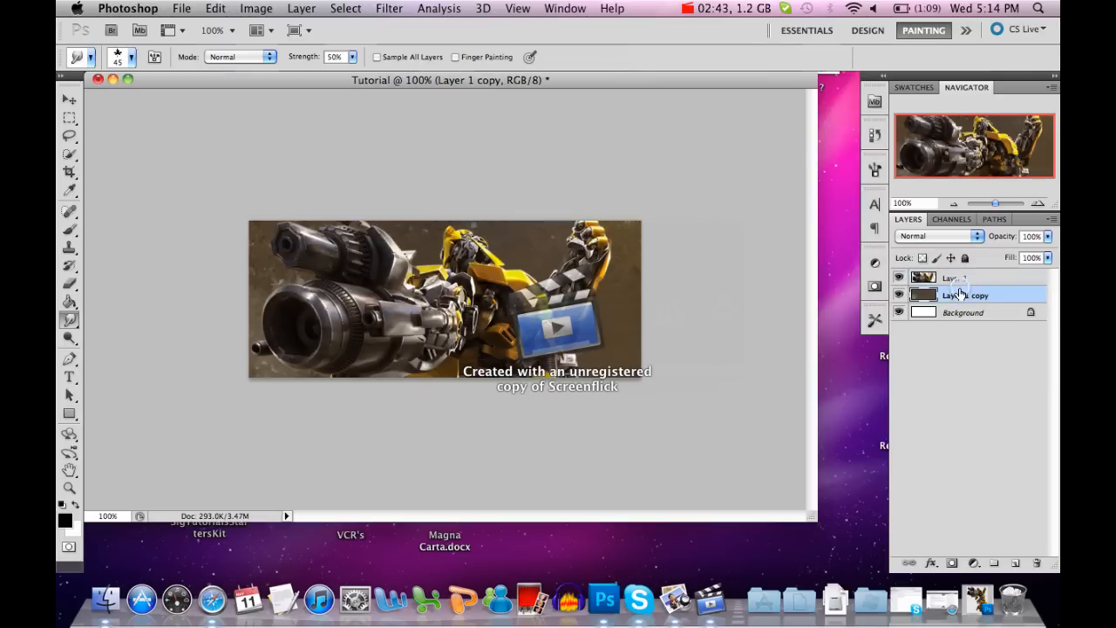
Undo all smudge strokes on the merged copy layer, with Layer 1 hidden again.
{"action": "key", "text": "super+alt+z"}
{"action": "key", "text": "super+alt+z"}
{"action": "key", "text": "super+alt+z"}
{"action": "key", "text": "super+alt+z"}
{"action": "key", "text": "super+alt+z"}
{"action": "key", "text": "super+alt+z"}
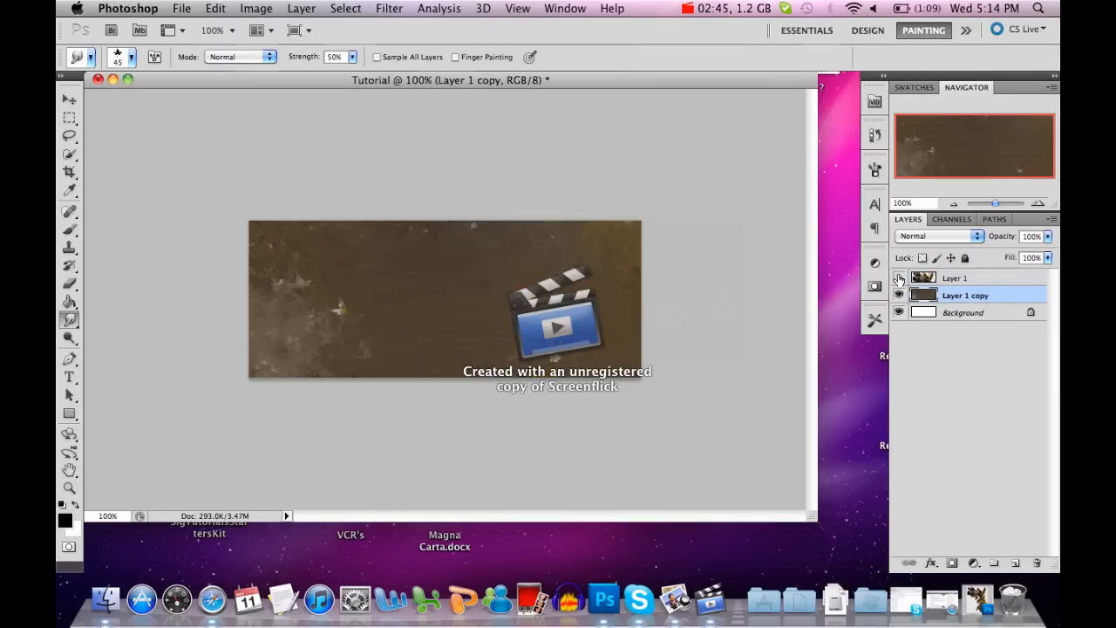
{"action": "key", "text": "super+alt+z"}
{"action": "key", "text": "super+alt+z"}
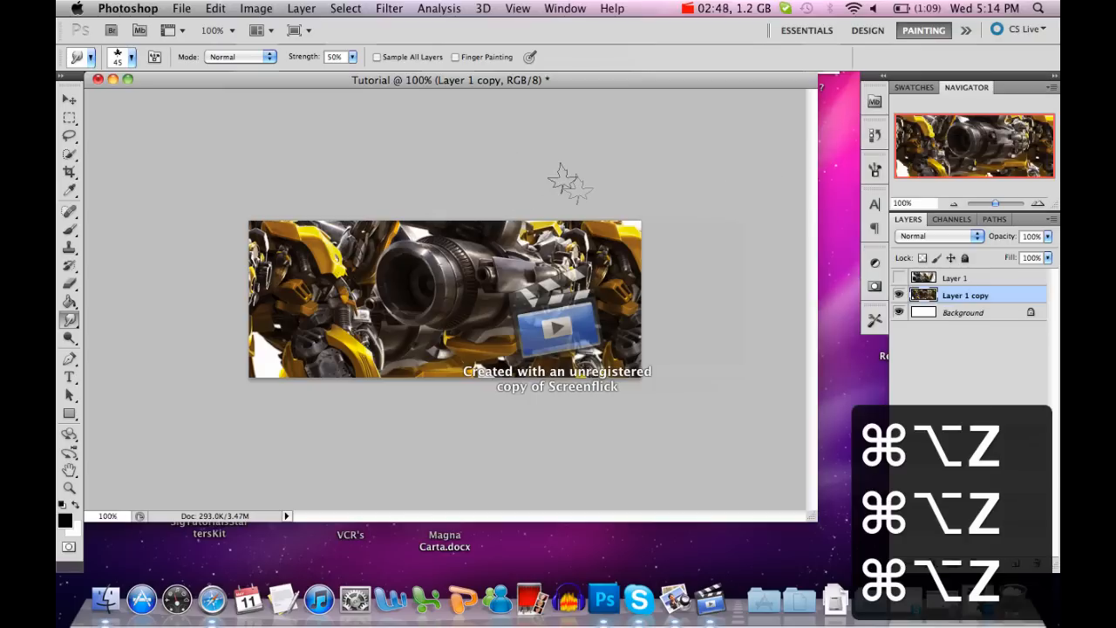
Set the smudge strength to 30% and smudge the merged copy layer across the entire canvas into a blended background.
{"action": "left_click", "coordinate": [353, 57]}
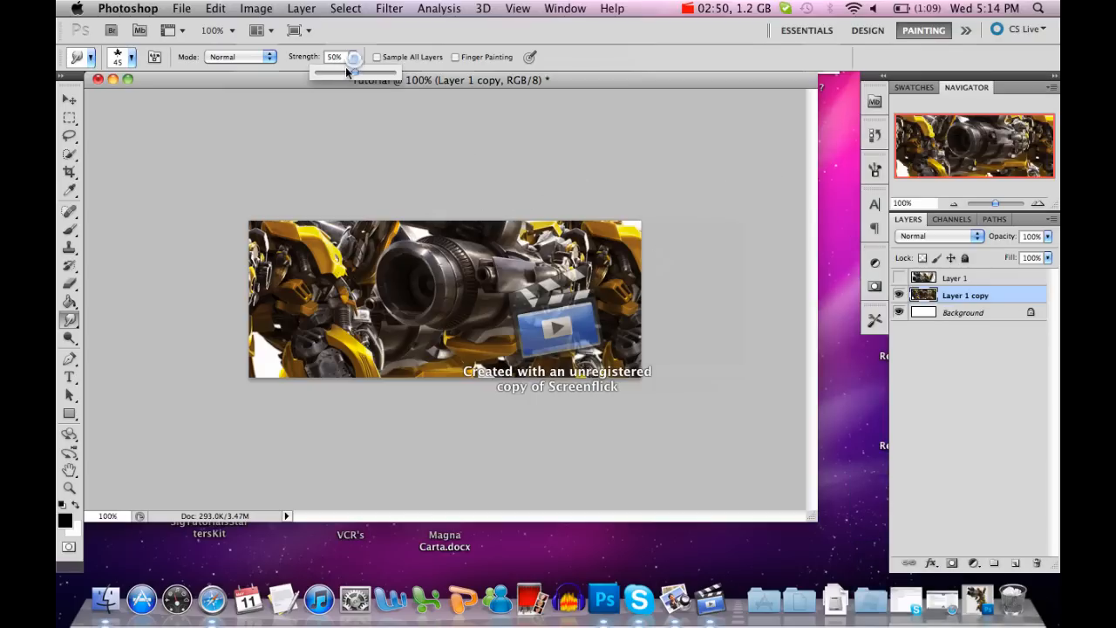
{"action": "left_click", "coordinate": [506, 140]}
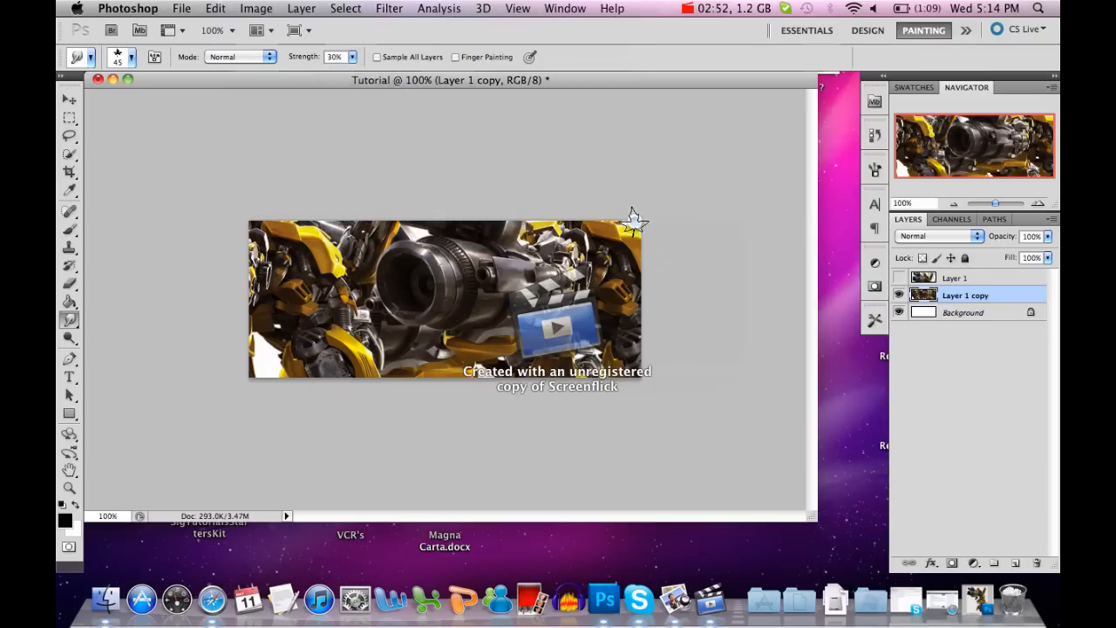
{"action": "mouse_move", "coordinate": [645, 257]}
{"action": "left_mouse_down"}
{"action": "mouse_move", "coordinate": [603, 260]}
{"action": "mouse_move", "coordinate": [620, 313]}
{"action": "mouse_move", "coordinate": [503, 216]}
{"action": "mouse_move", "coordinate": [523, 242]}
{"action": "left_mouse_up"}
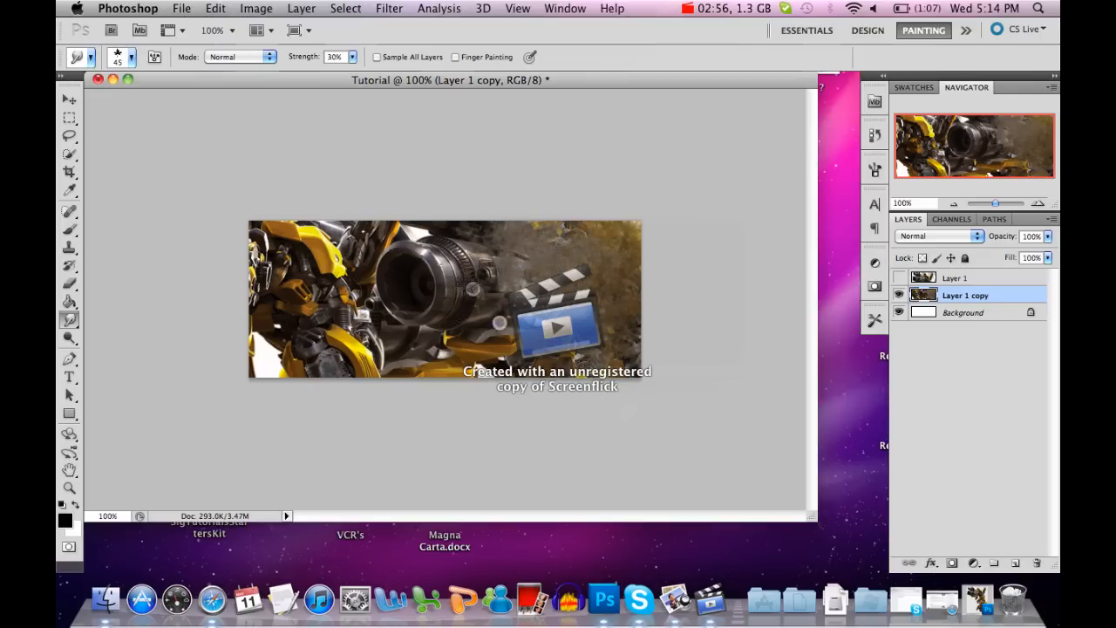
{"action": "mouse_move", "coordinate": [453, 261]}
{"action": "left_mouse_down"}
{"action": "mouse_move", "coordinate": [383, 293]}
{"action": "mouse_move", "coordinate": [344, 239]}
{"action": "mouse_move", "coordinate": [410, 275]}
{"action": "mouse_move", "coordinate": [345, 224]}
{"action": "mouse_move", "coordinate": [445, 413]}
{"action": "mouse_move", "coordinate": [359, 312]}
{"action": "mouse_move", "coordinate": [376, 318]}
{"action": "mouse_move", "coordinate": [251, 228]}
{"action": "mouse_move", "coordinate": [297, 266]}
{"action": "mouse_move", "coordinate": [232, 274]}
{"action": "mouse_move", "coordinate": [323, 366]}
{"action": "left_mouse_up"}
{"action": "mouse_move", "coordinate": [471, 328]}
{"action": "left_mouse_down"}
{"action": "mouse_move", "coordinate": [418, 240]}
{"action": "mouse_move", "coordinate": [475, 274]}
{"action": "mouse_move", "coordinate": [489, 255]}
{"action": "mouse_move", "coordinate": [563, 238]}
{"action": "left_mouse_up"}
{"action": "mouse_move", "coordinate": [665, 365]}
{"action": "left_mouse_down"}
{"action": "mouse_move", "coordinate": [598, 321]}
{"action": "mouse_move", "coordinate": [615, 395]}
{"action": "mouse_move", "coordinate": [501, 344]}
{"action": "mouse_move", "coordinate": [471, 376]}
{"action": "mouse_move", "coordinate": [380, 273]}
{"action": "mouse_move", "coordinate": [508, 426]}
{"action": "mouse_move", "coordinate": [328, 348]}
{"action": "mouse_move", "coordinate": [279, 352]}
{"action": "left_mouse_up"}
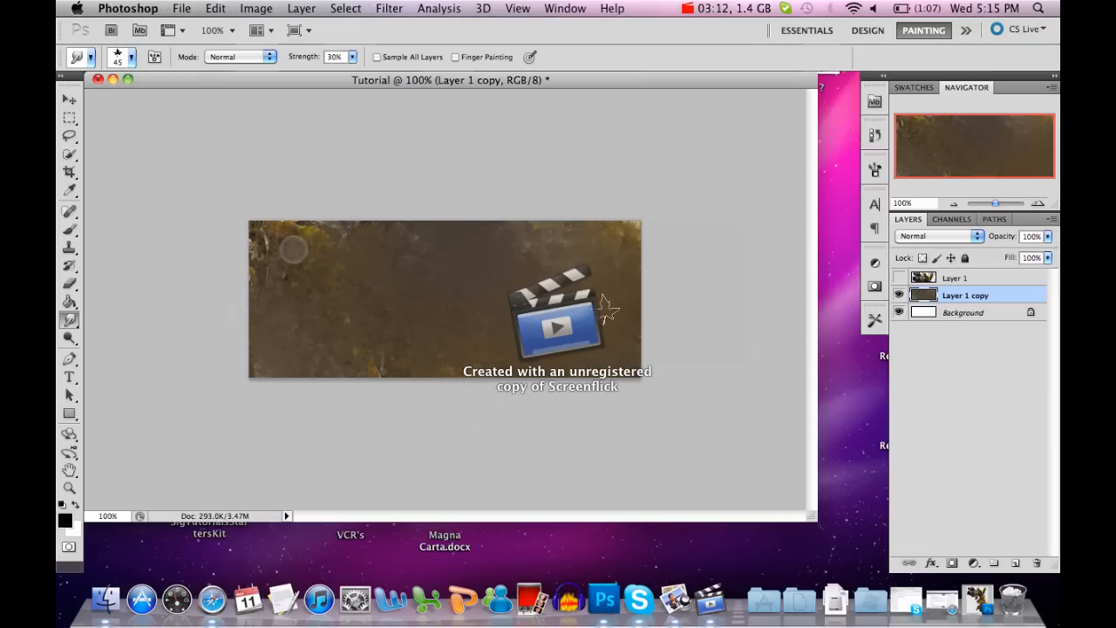
Show Layer 1 above the smudged background and duplicate it three times.
{"action": "left_click", "coordinate": [898, 278]}
{"action": "left_click", "coordinate": [928, 280]}
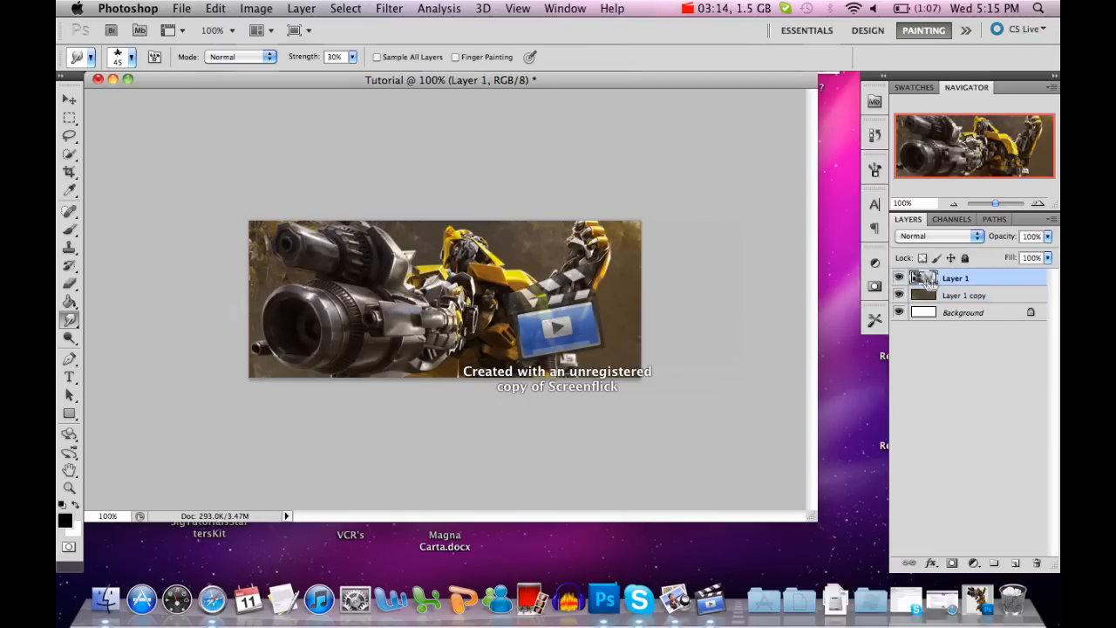
{"action": "key", "text": "super+j"}
{"action": "key", "text": "super+j"}
{"action": "key", "text": "super+j"}
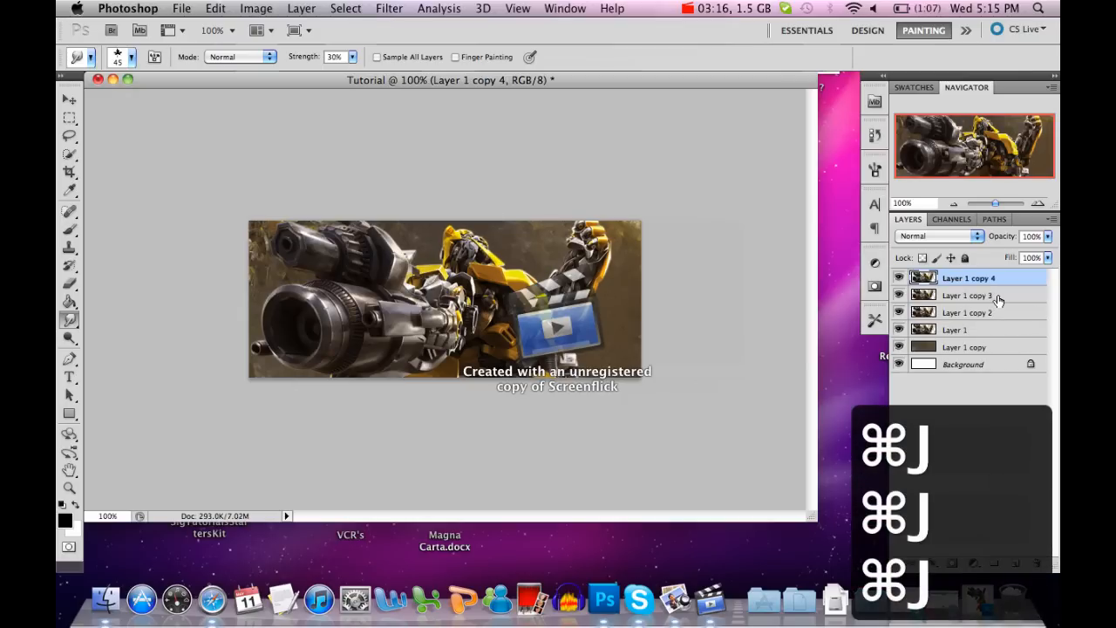
Hide the three new Layer 1 copies and set Layer 1's blend mode to Linear Dodge (Add).
{"action": "left_click", "coordinate": [899, 278]}
{"action": "left_click", "coordinate": [899, 296]}
{"action": "left_click", "coordinate": [898, 312]}
{"action": "left_click", "coordinate": [938, 330]}
{"action": "left_click", "coordinate": [941, 237]}
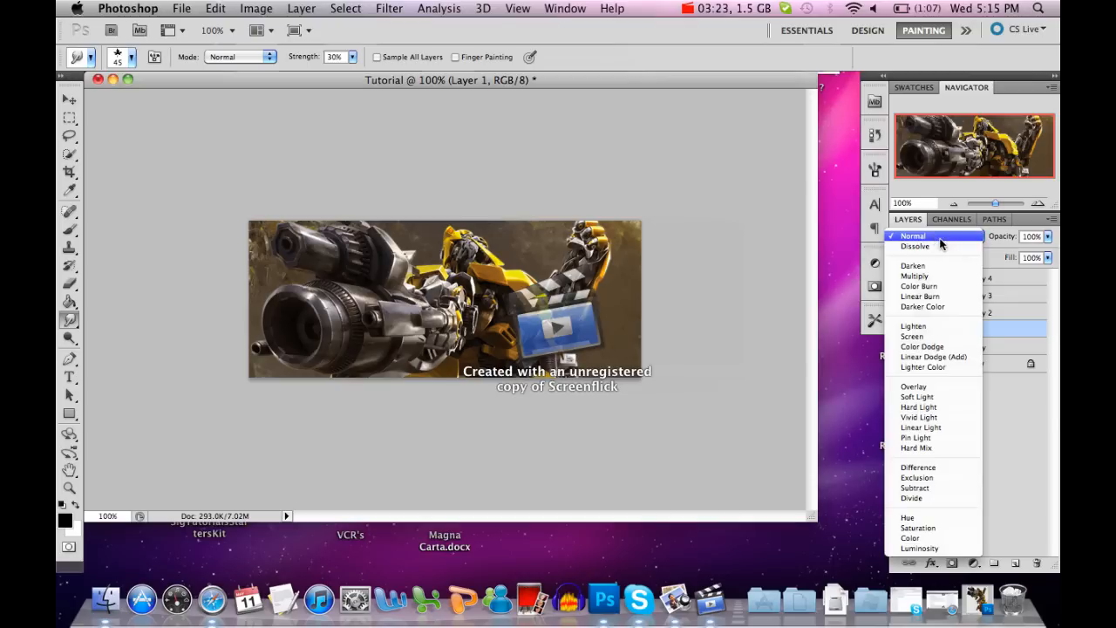
{"action": "left_click", "coordinate": [922, 358]}
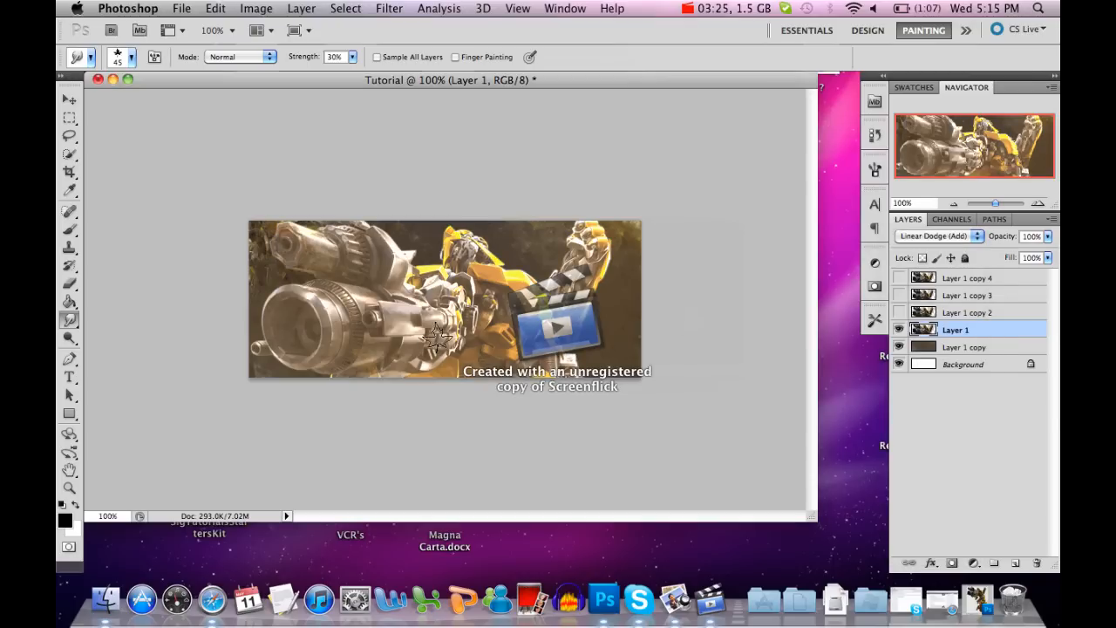
Reduce the smudge brush to 27 px and smudge the robot's outer areas on Layer 1 into the background.
{"action": "left_click", "coordinate": [131, 58]}
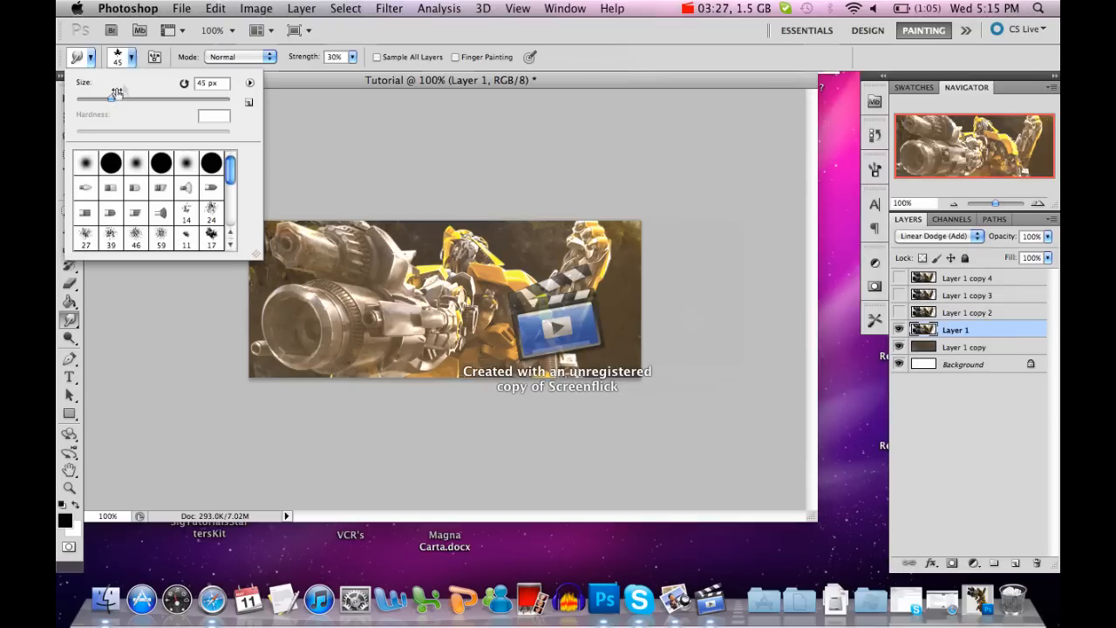
{"action": "left_click", "coordinate": [302, 139]}
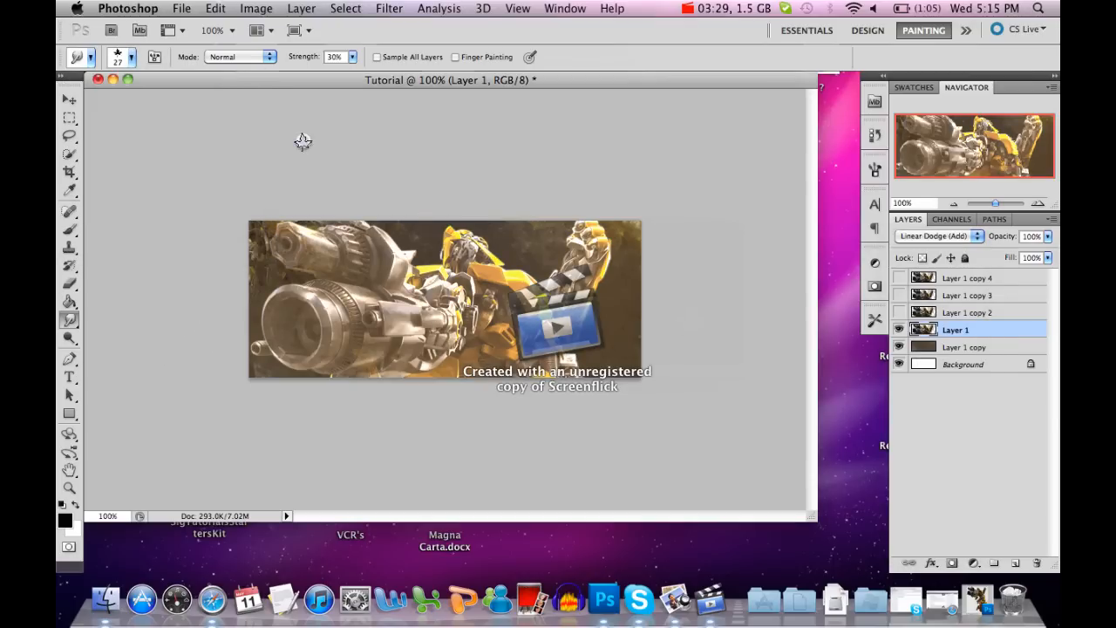
{"action": "mouse_move", "coordinate": [464, 237]}
{"action": "left_mouse_down"}
{"action": "mouse_move", "coordinate": [497, 257]}
{"action": "mouse_move", "coordinate": [612, 262]}
{"action": "mouse_move", "coordinate": [607, 298]}
{"action": "mouse_move", "coordinate": [565, 358]}
{"action": "mouse_move", "coordinate": [577, 394]}
{"action": "left_mouse_up"}
{"action": "mouse_move", "coordinate": [332, 359]}
{"action": "left_mouse_down"}
{"action": "mouse_move", "coordinate": [284, 349]}
{"action": "mouse_move", "coordinate": [255, 325]}
{"action": "mouse_move", "coordinate": [281, 292]}
{"action": "mouse_move", "coordinate": [278, 254]}
{"action": "mouse_move", "coordinate": [305, 230]}
{"action": "mouse_move", "coordinate": [379, 234]}
{"action": "mouse_move", "coordinate": [461, 259]}
{"action": "mouse_move", "coordinate": [431, 241]}
{"action": "mouse_move", "coordinate": [448, 247]}
{"action": "left_mouse_up"}
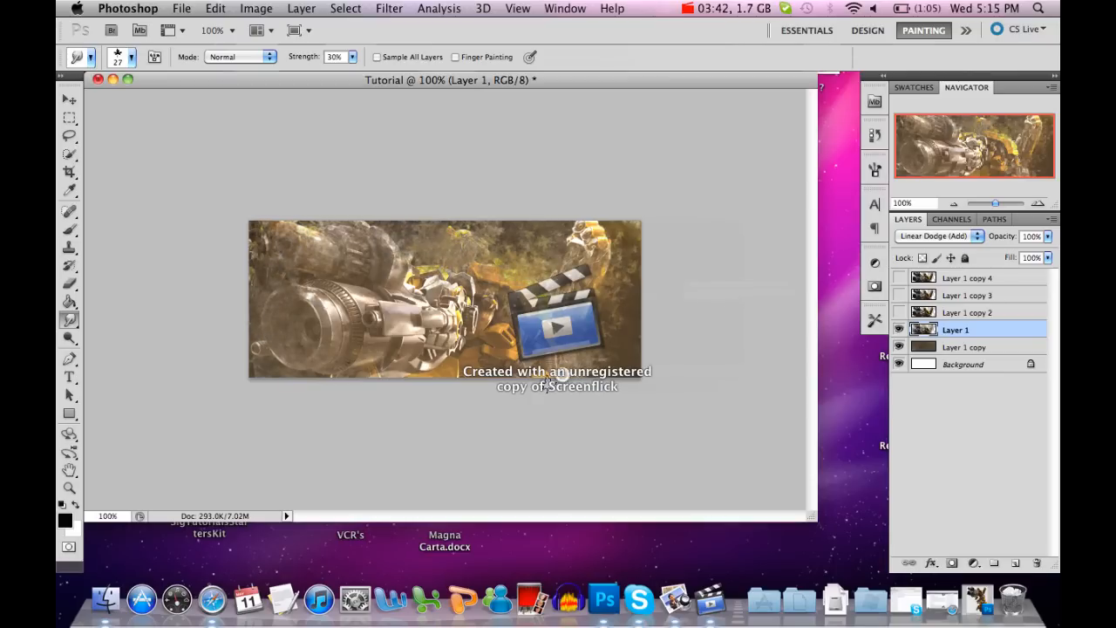
{"action": "left_click_drag", "start_coordinate": [389, 349], "coordinate": [248, 348]}
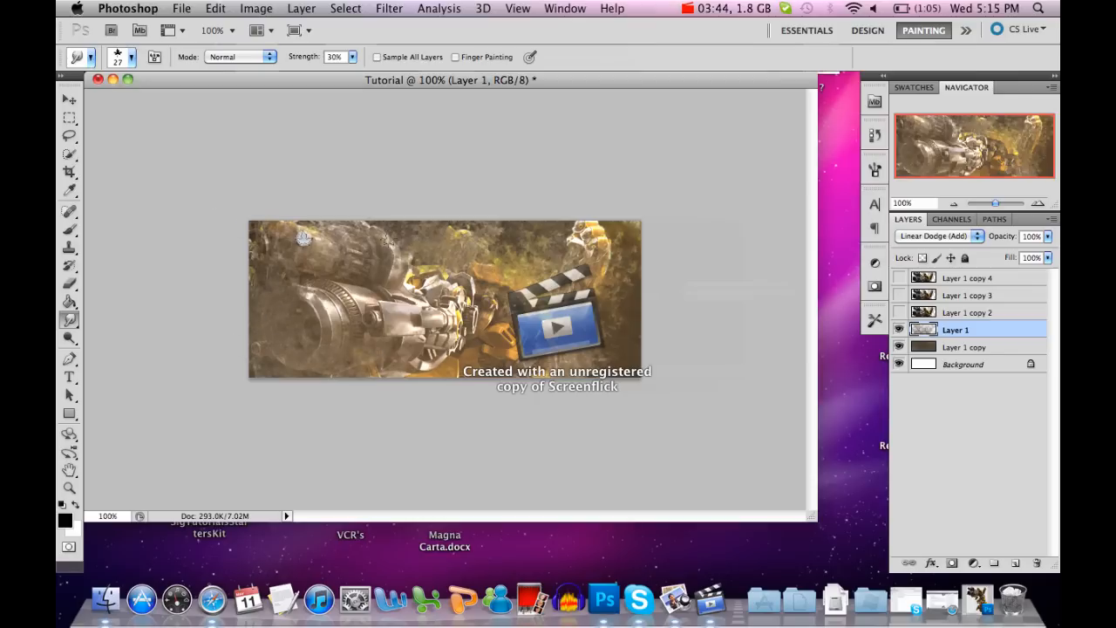
Show Layer 1 copy 2 and set its blend mode to Linear Burn.
{"action": "left_click", "coordinate": [898, 313]}
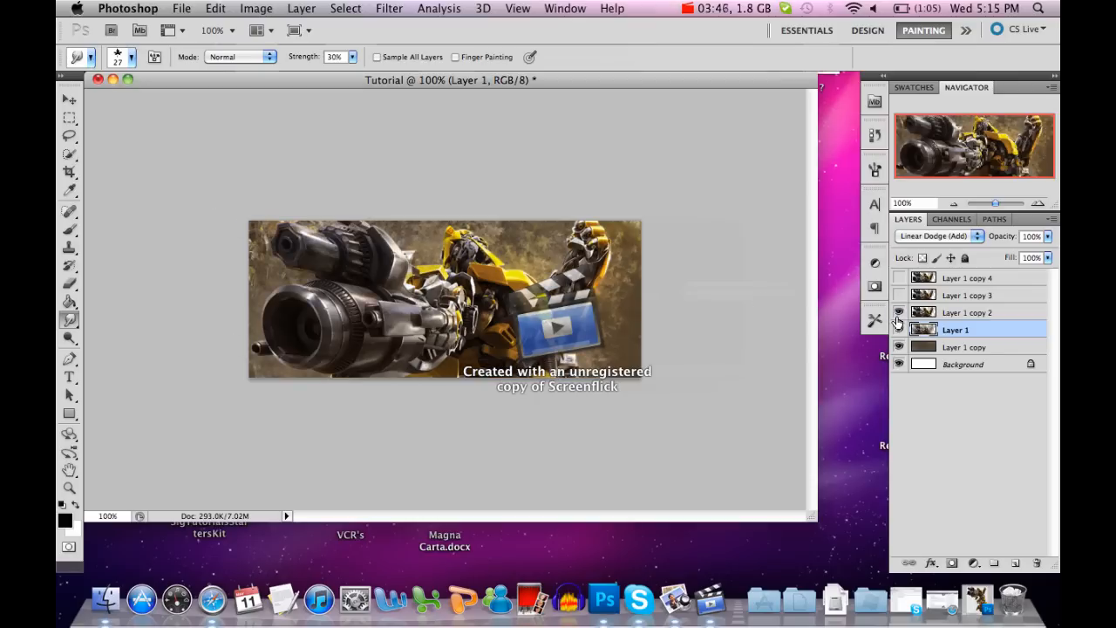
{"action": "left_click", "coordinate": [959, 312]}
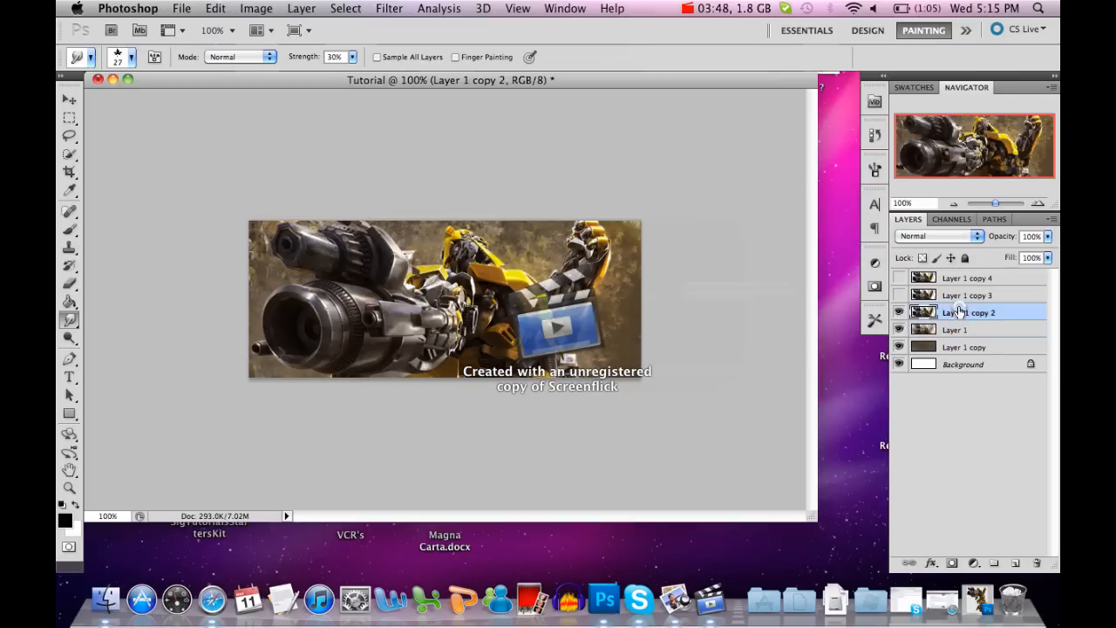
{"action": "left_click", "coordinate": [931, 240]}
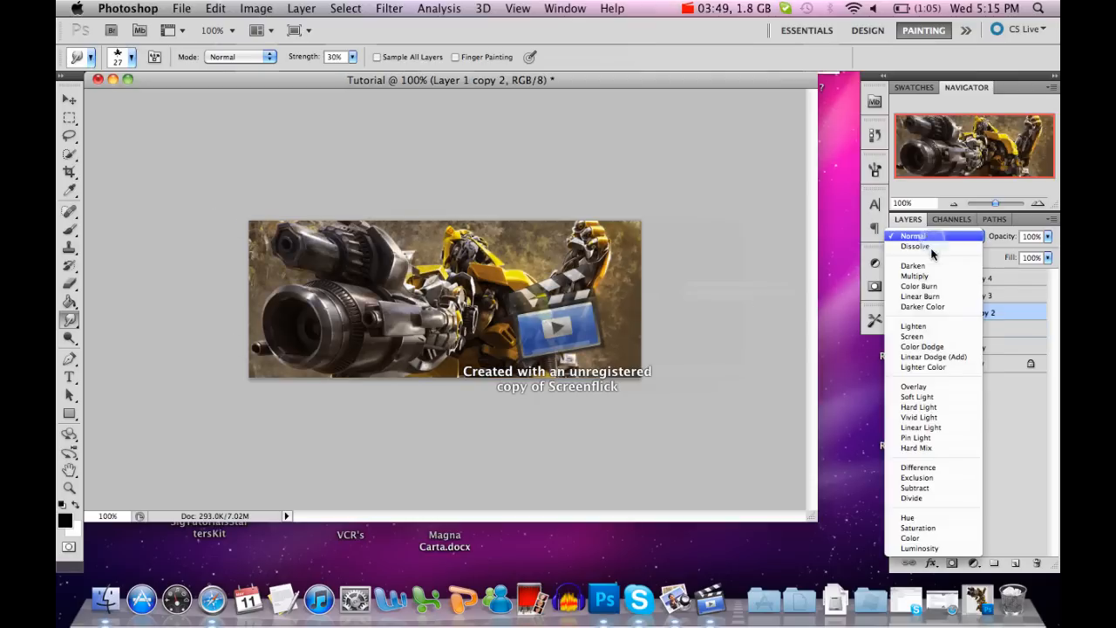
{"action": "left_click", "coordinate": [923, 298]}
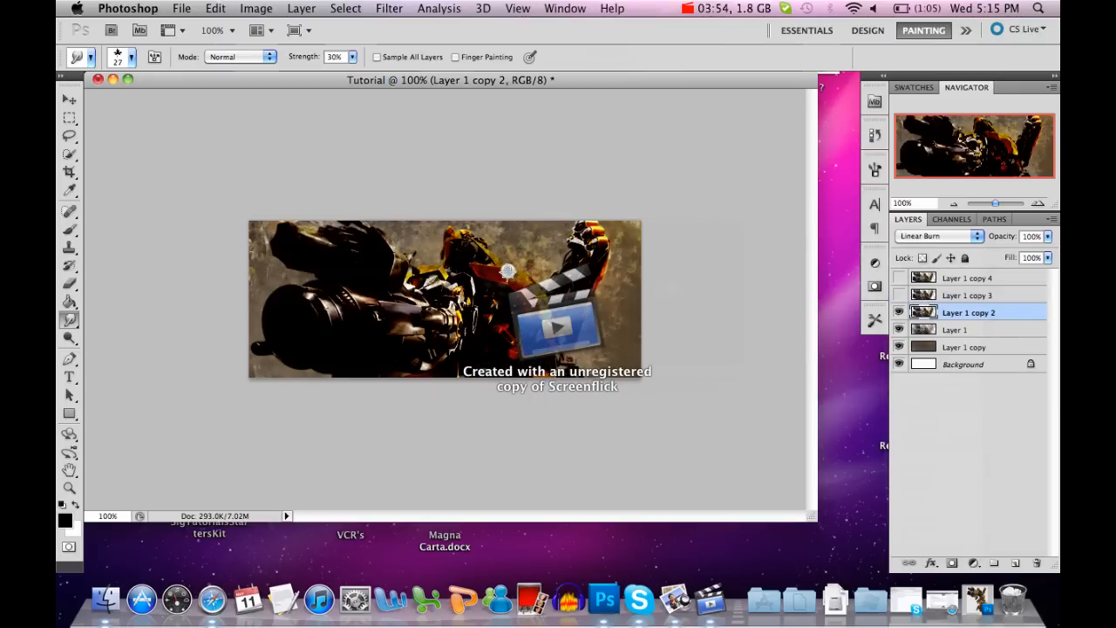
Smudge the edges of the robot and its surroundings on Layer 1 copy 2, keeping Layer 1 copy 3 hidden.
{"action": "mouse_move", "coordinate": [443, 257]}
{"action": "left_mouse_down"}
{"action": "mouse_move", "coordinate": [423, 280]}
{"action": "mouse_move", "coordinate": [341, 237]}
{"action": "mouse_move", "coordinate": [302, 236]}
{"action": "mouse_move", "coordinate": [301, 362]}
{"action": "left_mouse_up"}
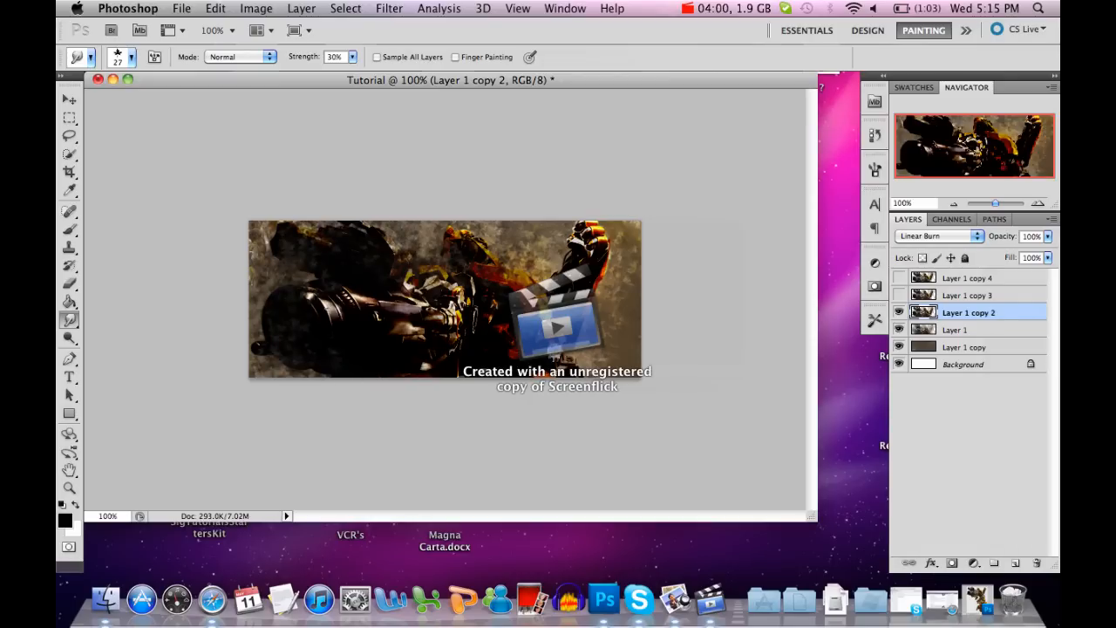
{"action": "mouse_move", "coordinate": [597, 282]}
{"action": "left_mouse_down"}
{"action": "mouse_move", "coordinate": [586, 236]}
{"action": "mouse_move", "coordinate": [540, 277]}
{"action": "left_mouse_up"}
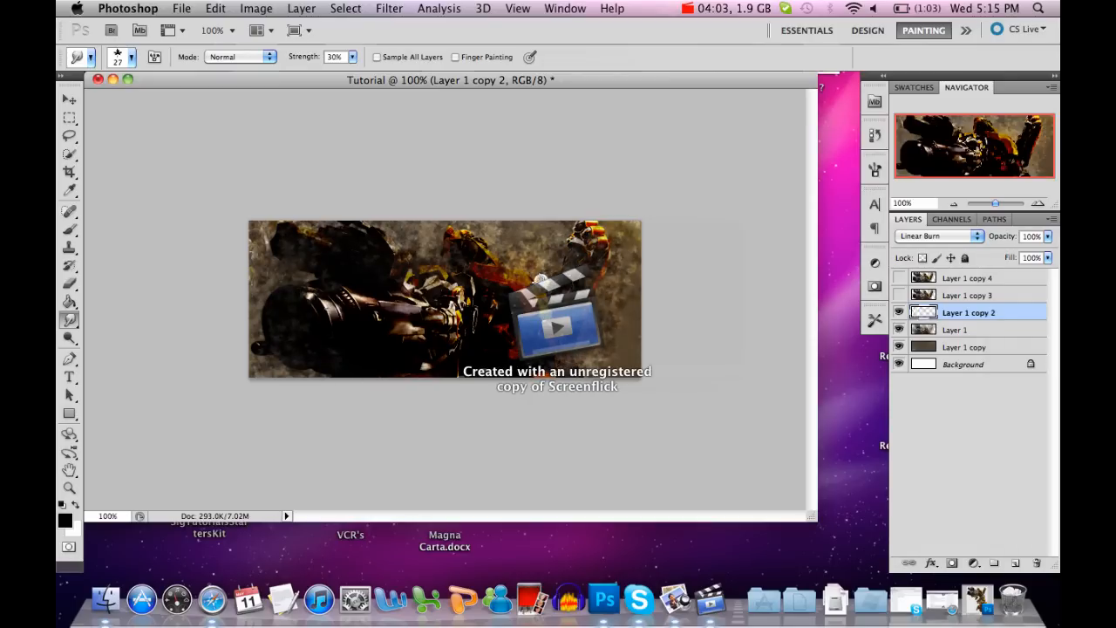
{"action": "left_click", "coordinate": [899, 296]}
{"action": "left_click", "coordinate": [898, 296]}
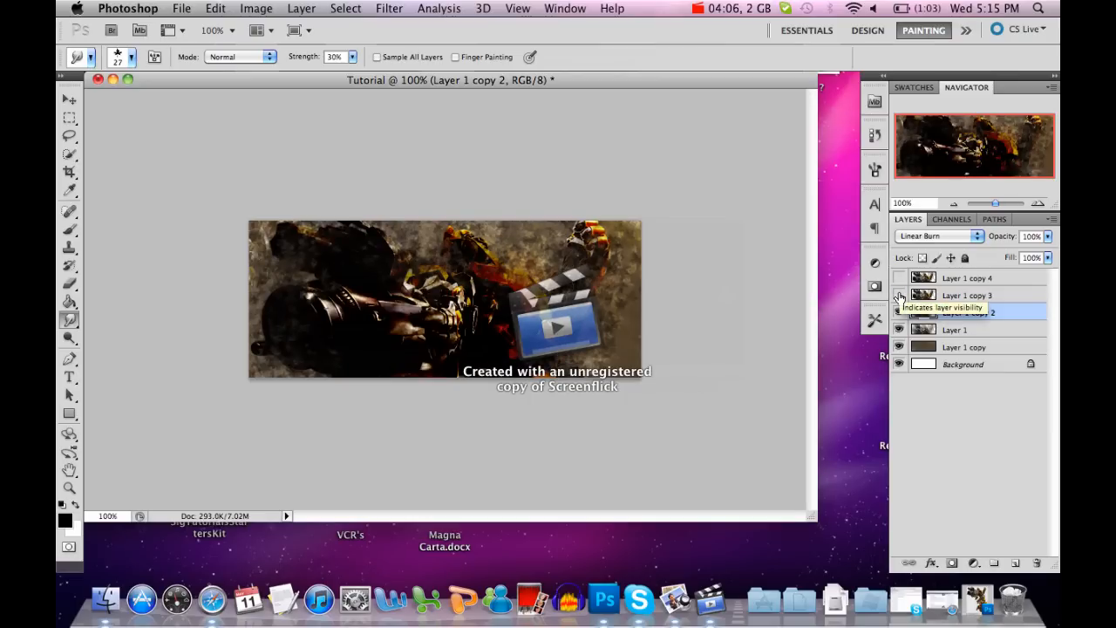
Show Layer 1 copy 3 and set its blend mode to Linear Dodge (Add).
{"action": "left_click", "coordinate": [899, 295]}
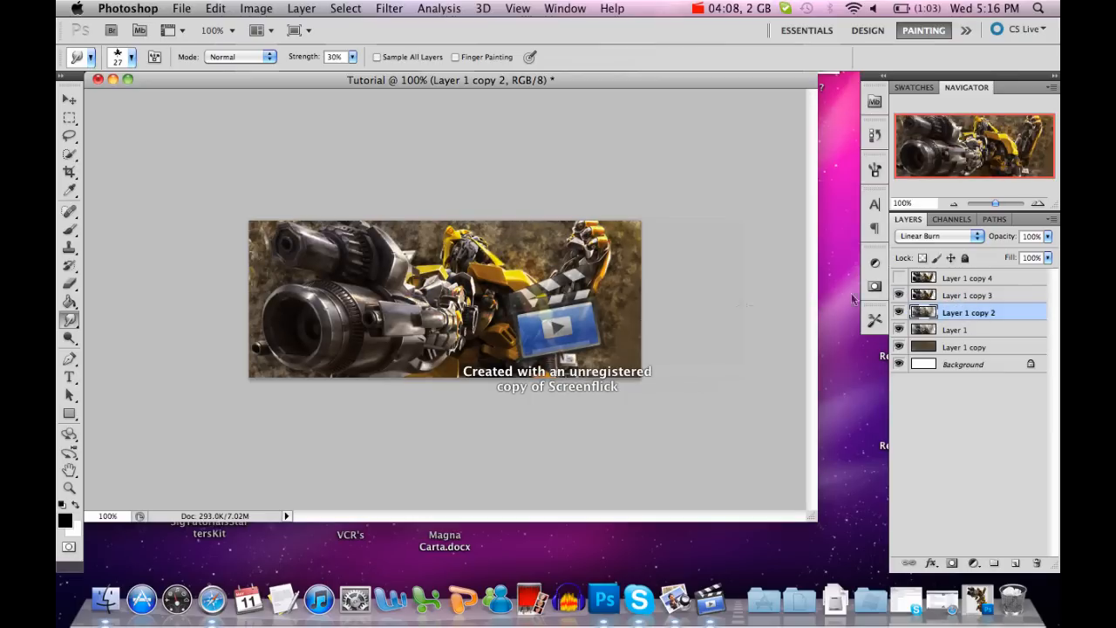
{"action": "left_click", "coordinate": [966, 298]}
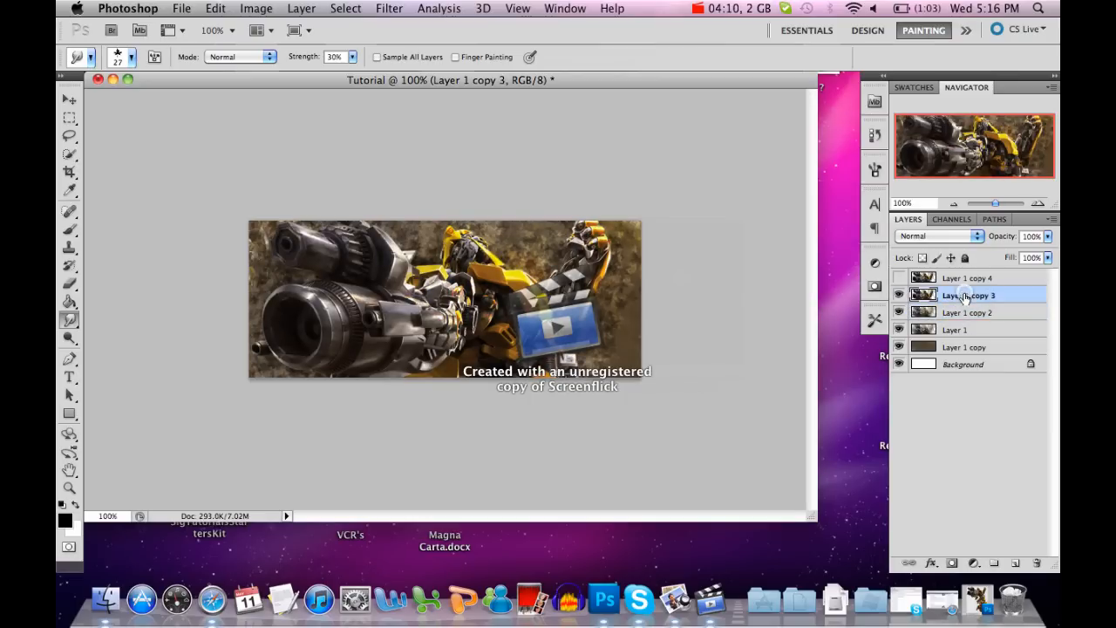
{"action": "left_click", "coordinate": [952, 238]}
{"action": "left_click", "coordinate": [946, 362]}
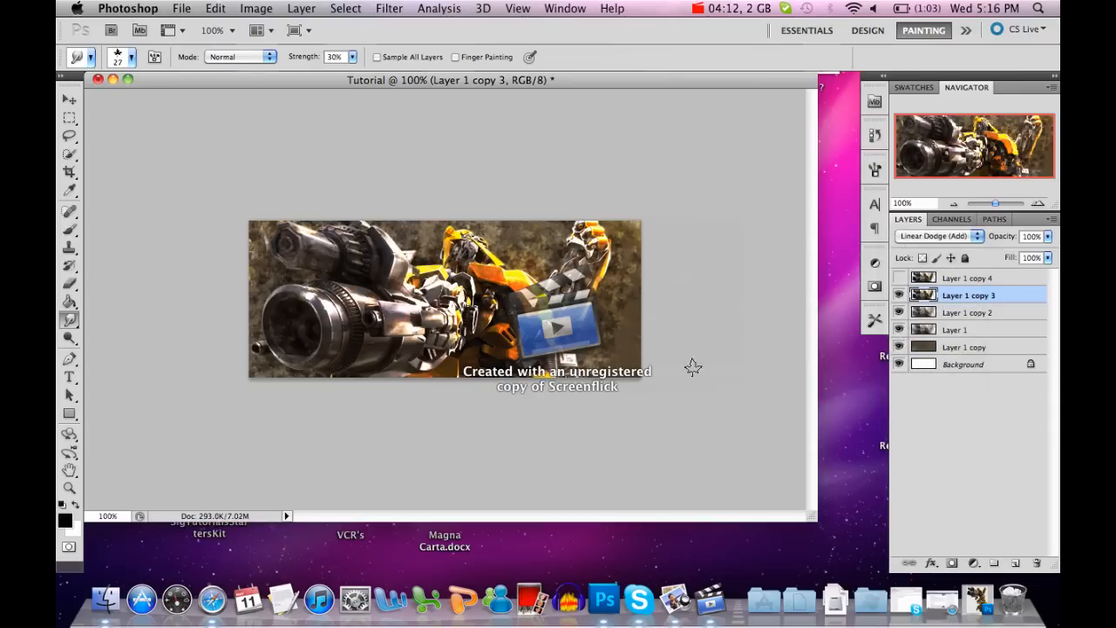
Switch to the Eraser with a soft round 106 px brush, undoing the trial erase.
{"action": "key", "text": "e"}
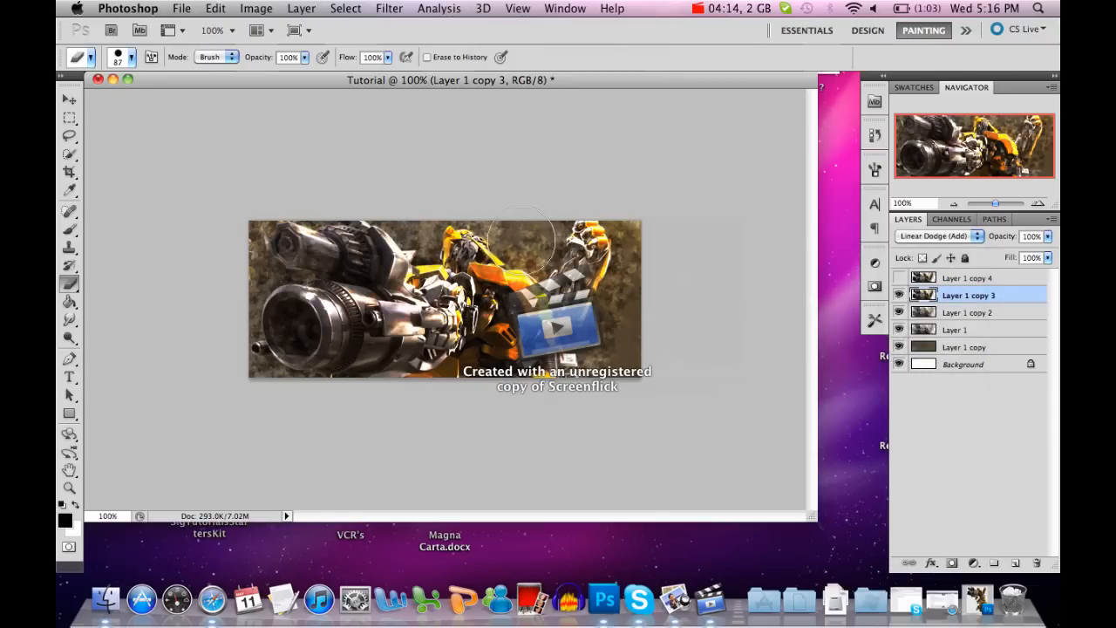
{"action": "key", "text": "super+alt+z"}
{"action": "left_click", "coordinate": [131, 57]}
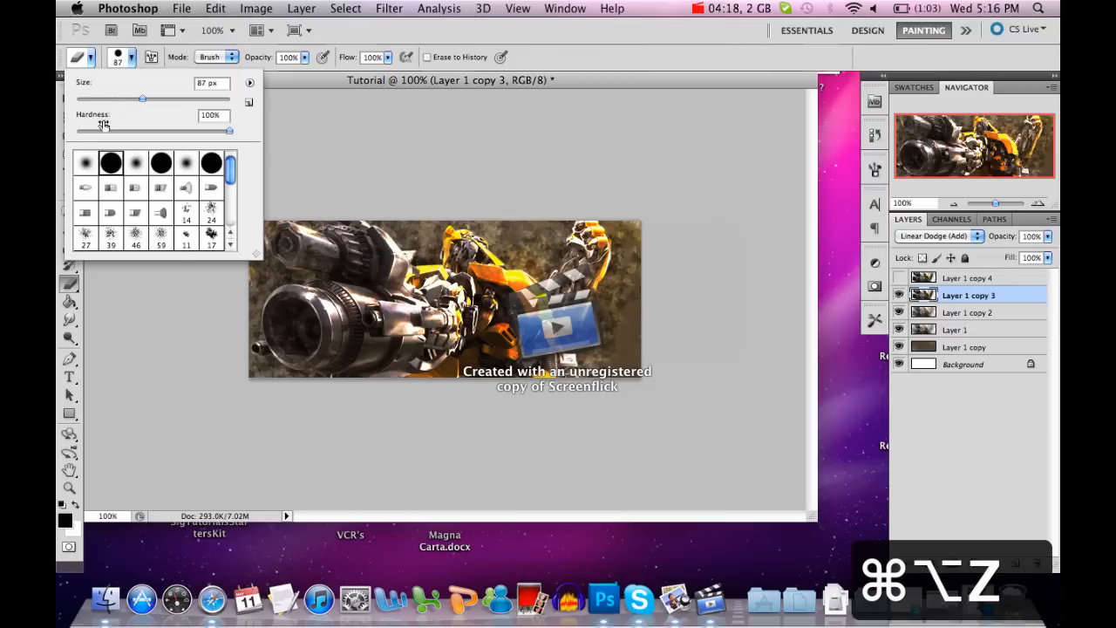
{"action": "left_click_drag", "start_coordinate": [142, 98], "coordinate": [155, 98]}
{"action": "left_click", "coordinate": [316, 114]}
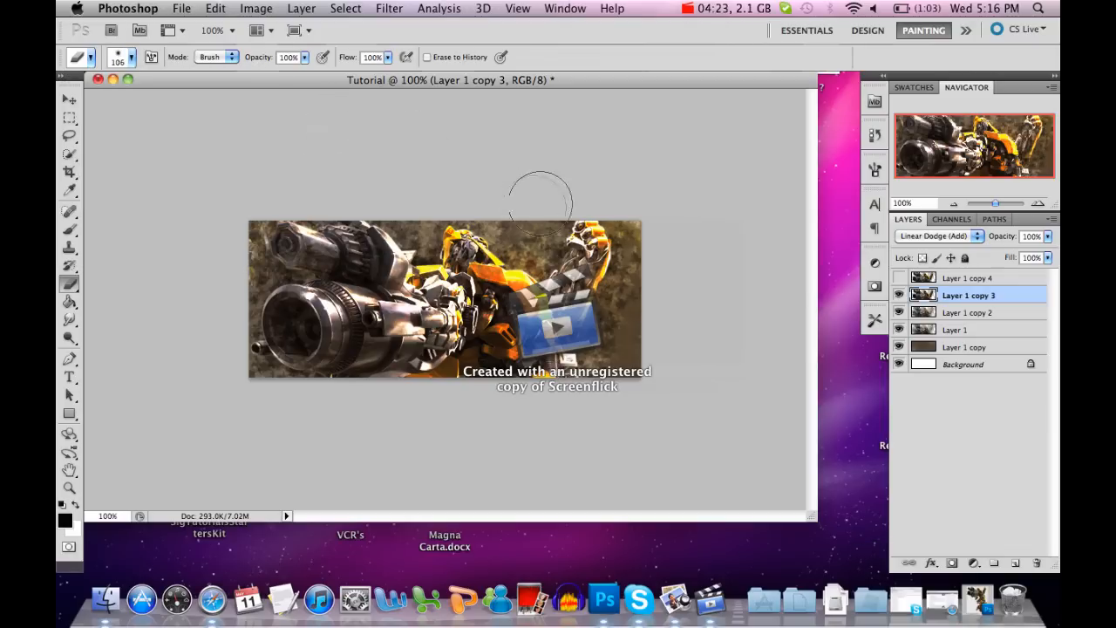
Erase the background areas around the robot on Layer 1 copy 3 along the edges of the banner.
{"action": "left_click", "coordinate": [521, 238]}
{"action": "left_click", "coordinate": [528, 244]}
{"action": "left_click", "coordinate": [540, 247]}
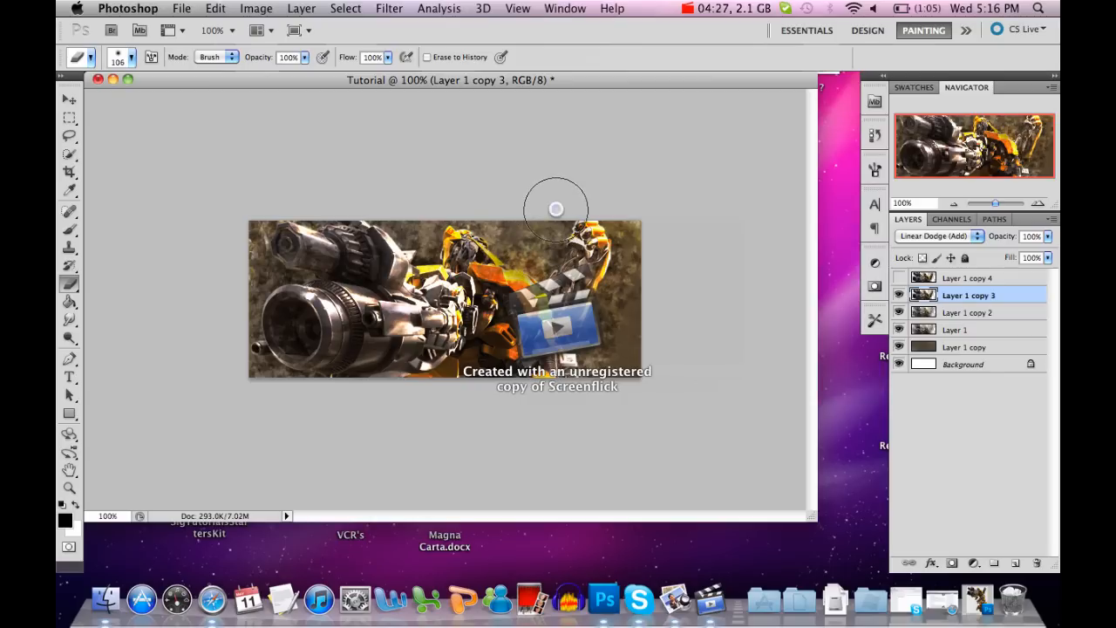
{"action": "left_click", "coordinate": [632, 228]}
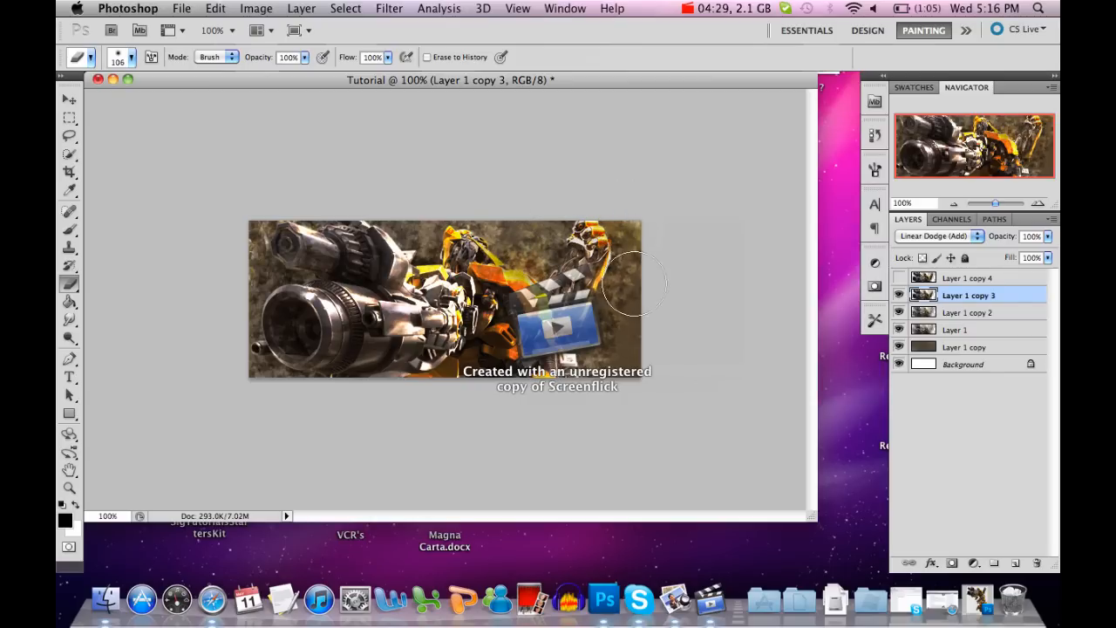
{"action": "left_click", "coordinate": [610, 318]}
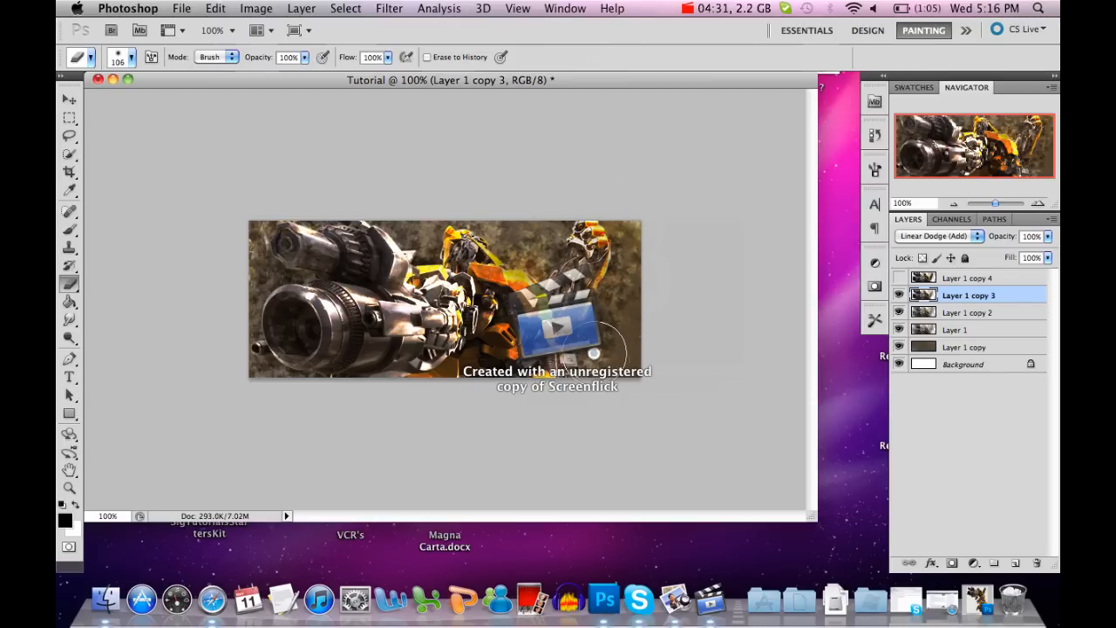
{"action": "left_click", "coordinate": [285, 386]}
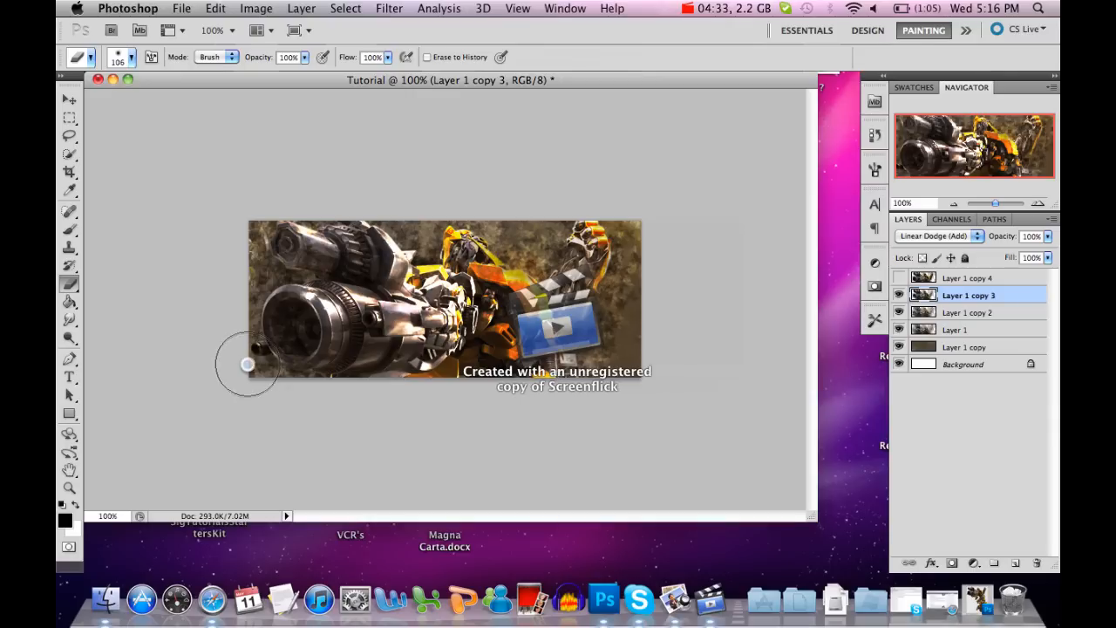
{"action": "left_click", "coordinate": [299, 194]}
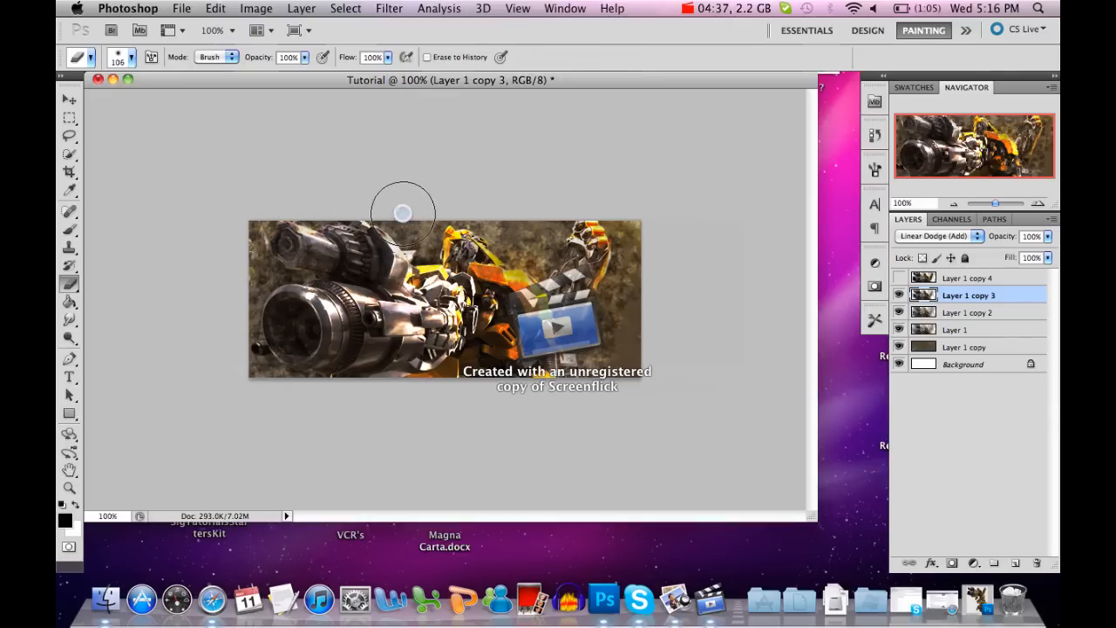
{"action": "left_click", "coordinate": [416, 237]}
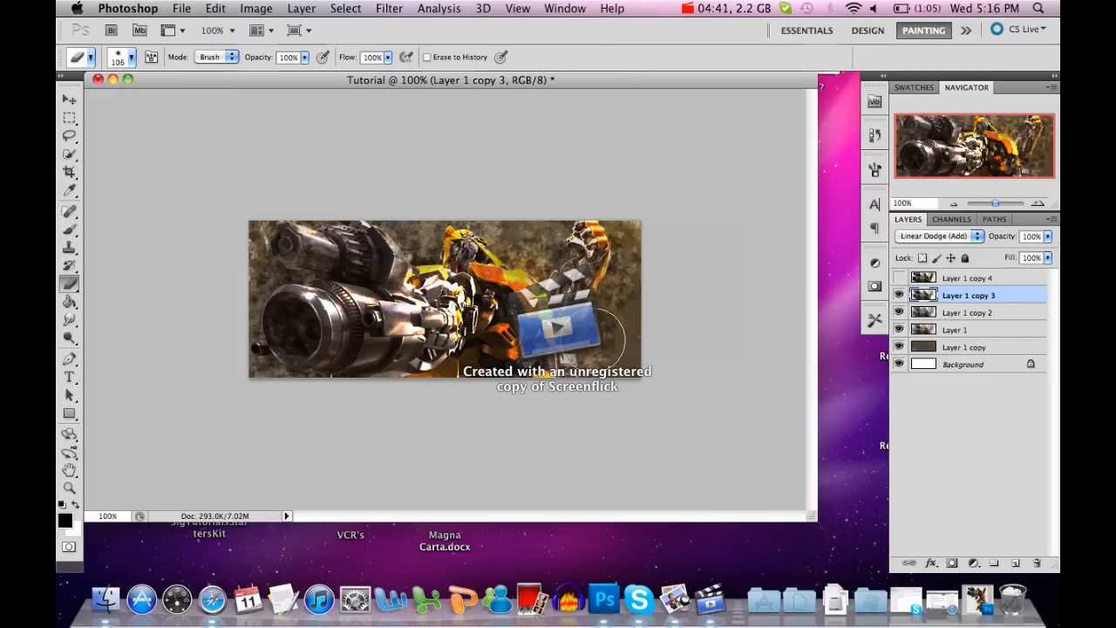
{"action": "left_click", "coordinate": [482, 207]}
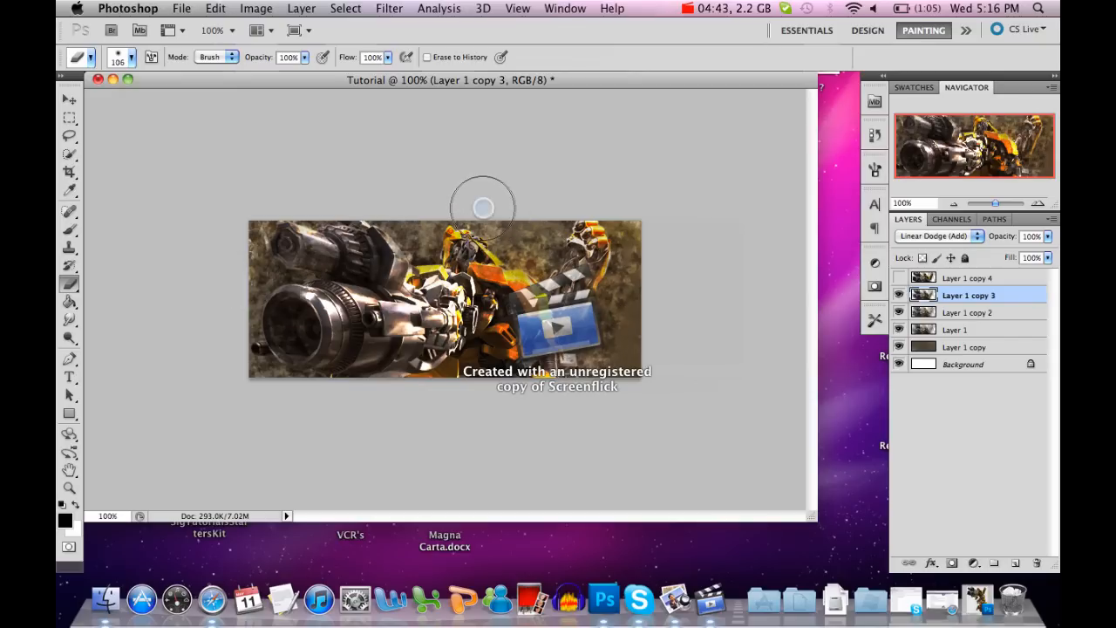
Show Layer 1 copy 4 and lower its opacity to 40%, comparing the banner with and without it.
{"action": "left_click", "coordinate": [898, 279]}
{"action": "left_click", "coordinate": [960, 277]}
{"action": "left_click", "coordinate": [1048, 236]}
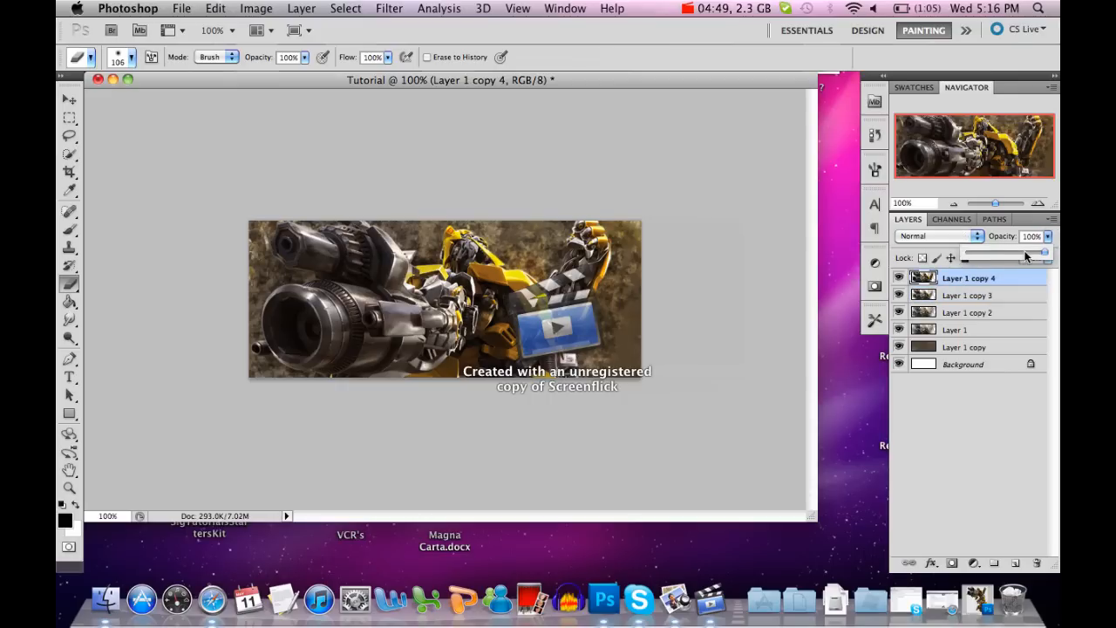
{"action": "left_click", "coordinate": [1026, 255]}
{"action": "left_click_drag", "start_coordinate": [1014, 255], "coordinate": [1012, 254]}
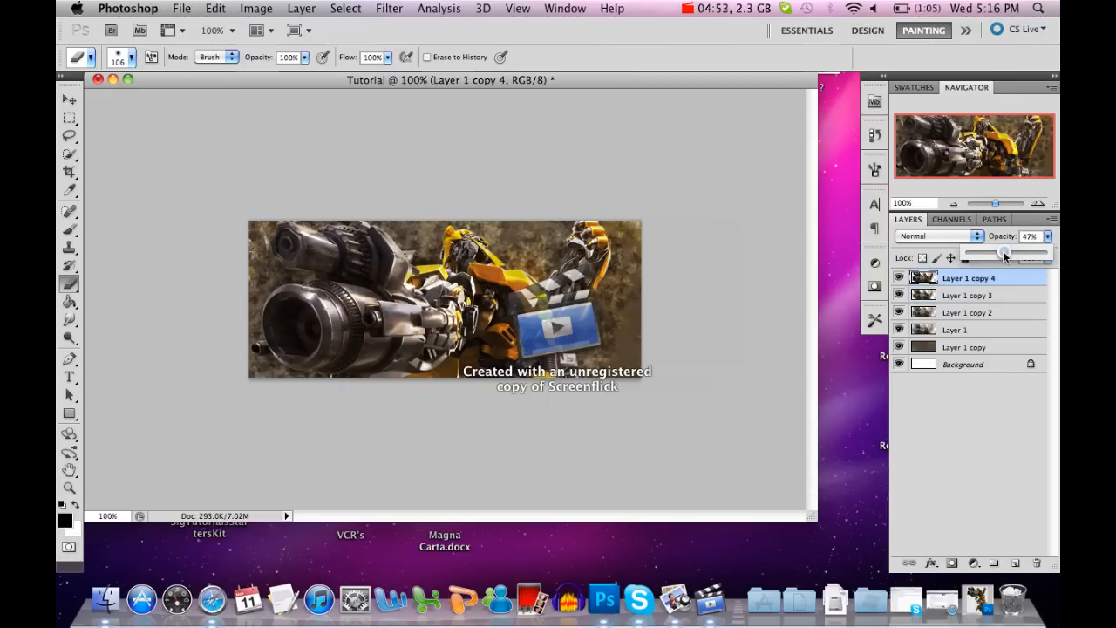
{"action": "left_click", "coordinate": [1051, 243]}
{"action": "left_click", "coordinate": [900, 277]}
{"action": "left_click", "coordinate": [900, 278]}
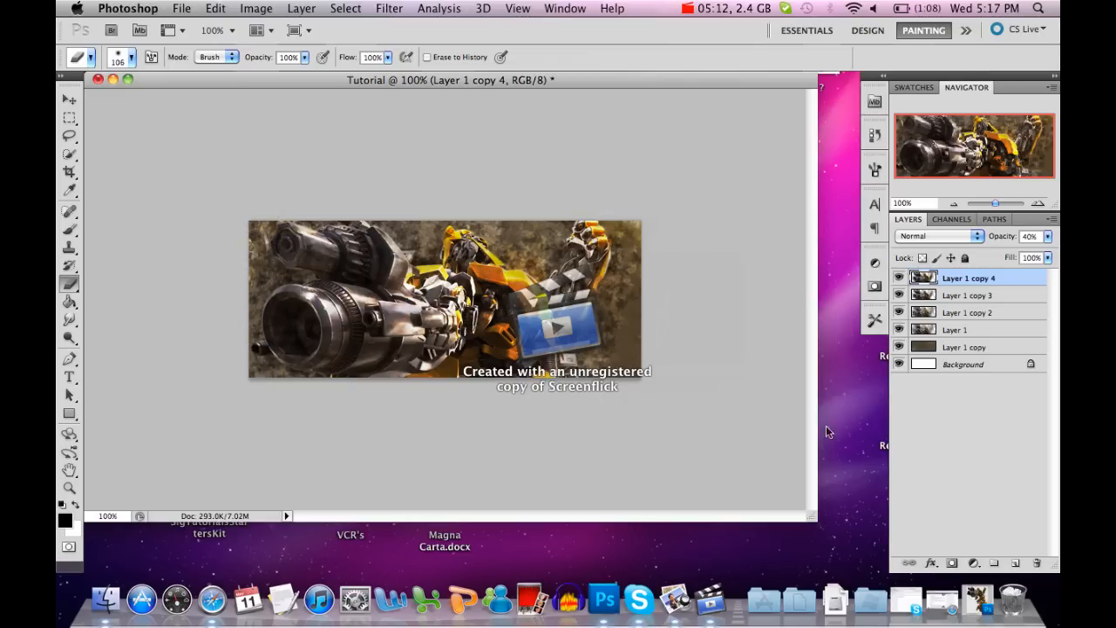
Add a new empty layer above Layer 1 copy 4 and switch to the Brush tool with the 308 px round brush.
{"action": "left_click", "coordinate": [1016, 562]}
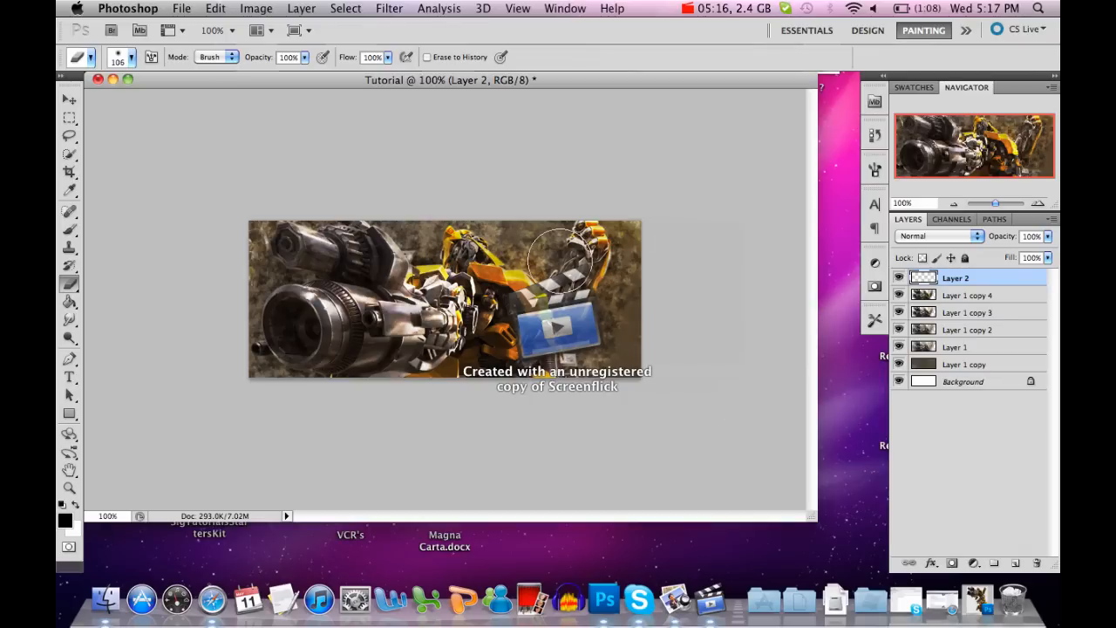
{"action": "key", "text": "b"}
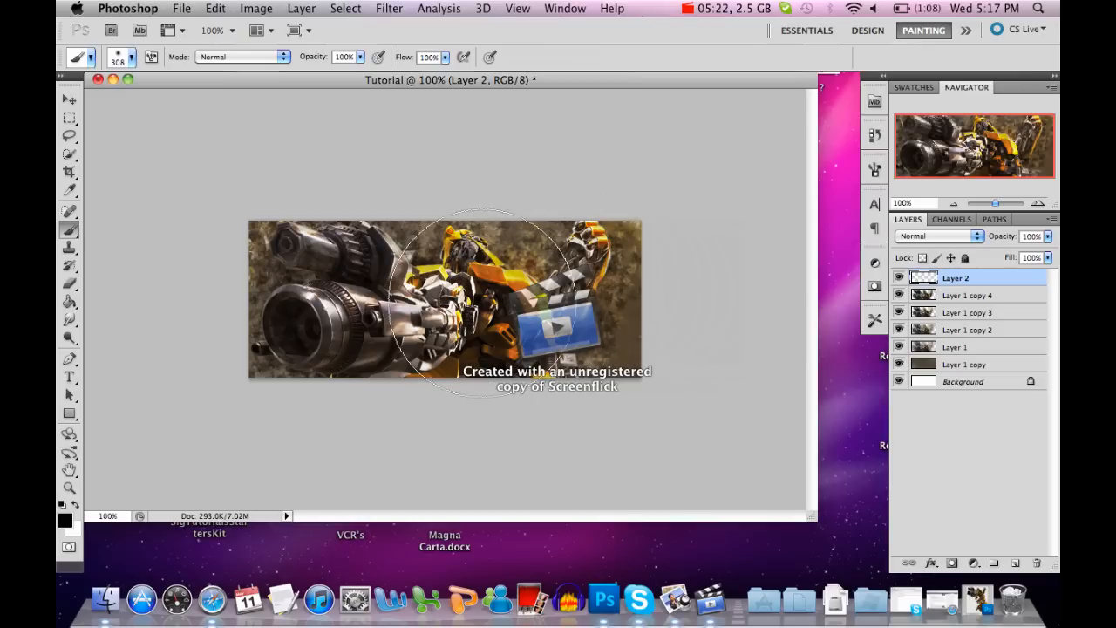
{"action": "left_click", "coordinate": [70, 98]}
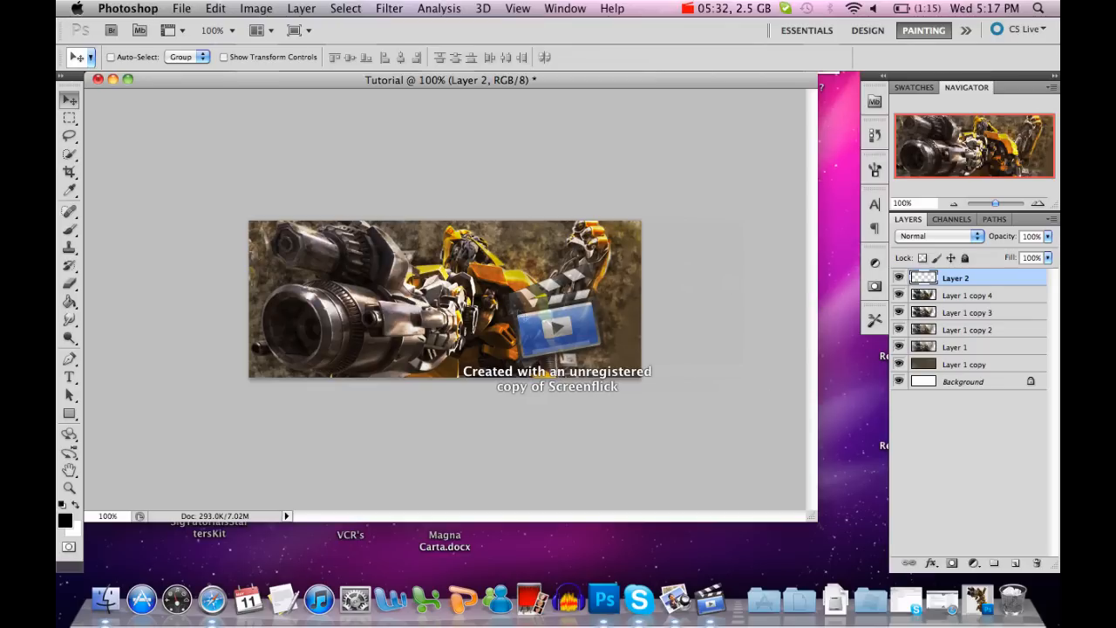
{"action": "key", "text": "b"}
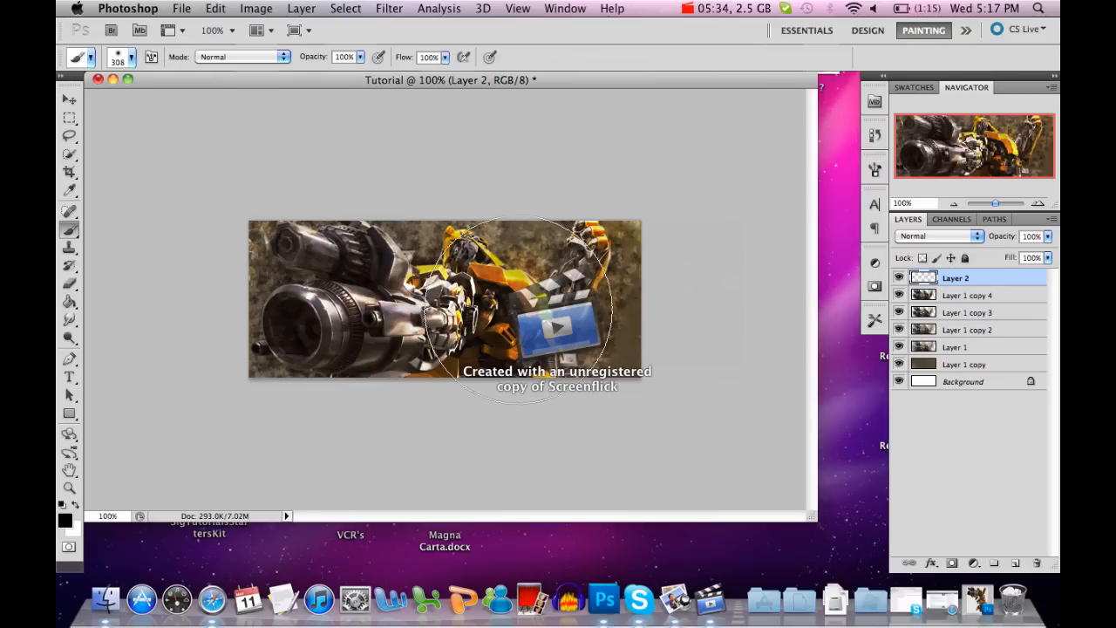
Switch the foreground colour to white and paint a soft light glow at the banner's upper-right corner on Layer 2.
{"action": "left_click", "coordinate": [132, 58]}
{"action": "left_click", "coordinate": [132, 57]}
{"action": "left_click", "coordinate": [75, 506]}
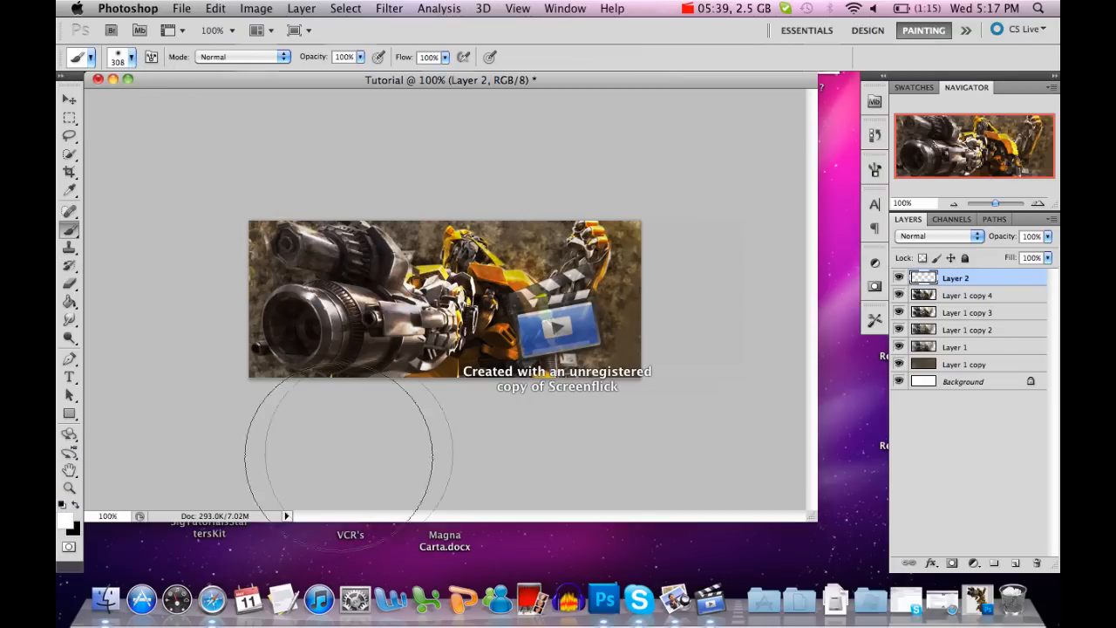
{"action": "left_click", "coordinate": [669, 220]}
{"action": "left_click", "coordinate": [670, 219]}
{"action": "left_click", "coordinate": [670, 220]}
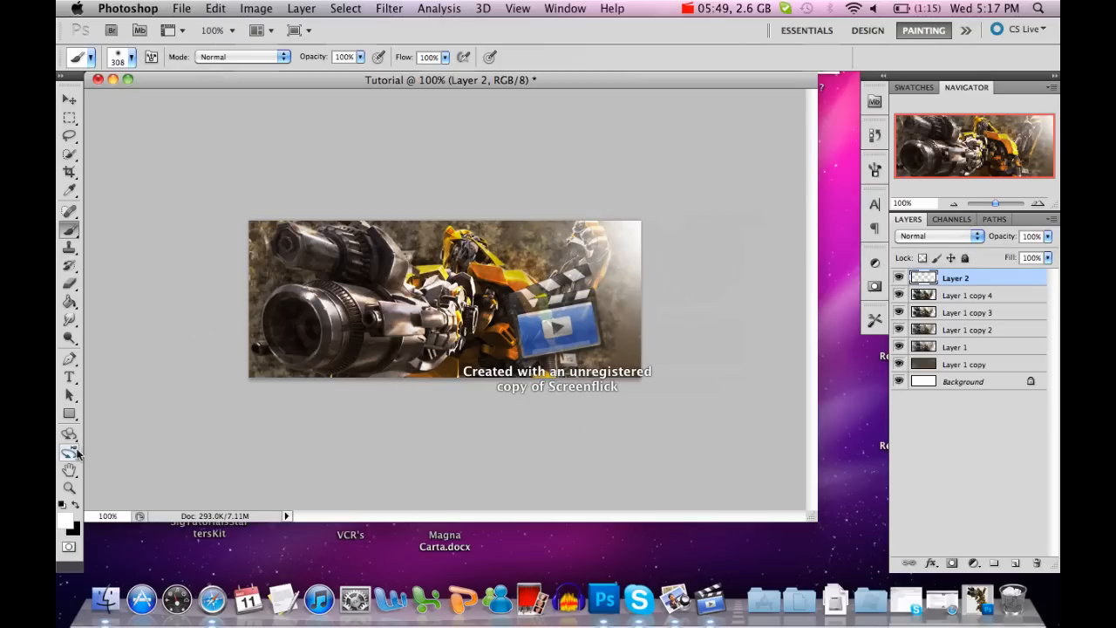
Switch the foreground colour to black and paint soft dark shading along the banner's lower, left and upper edges on Layer 2.
{"action": "left_click", "coordinate": [75, 505]}
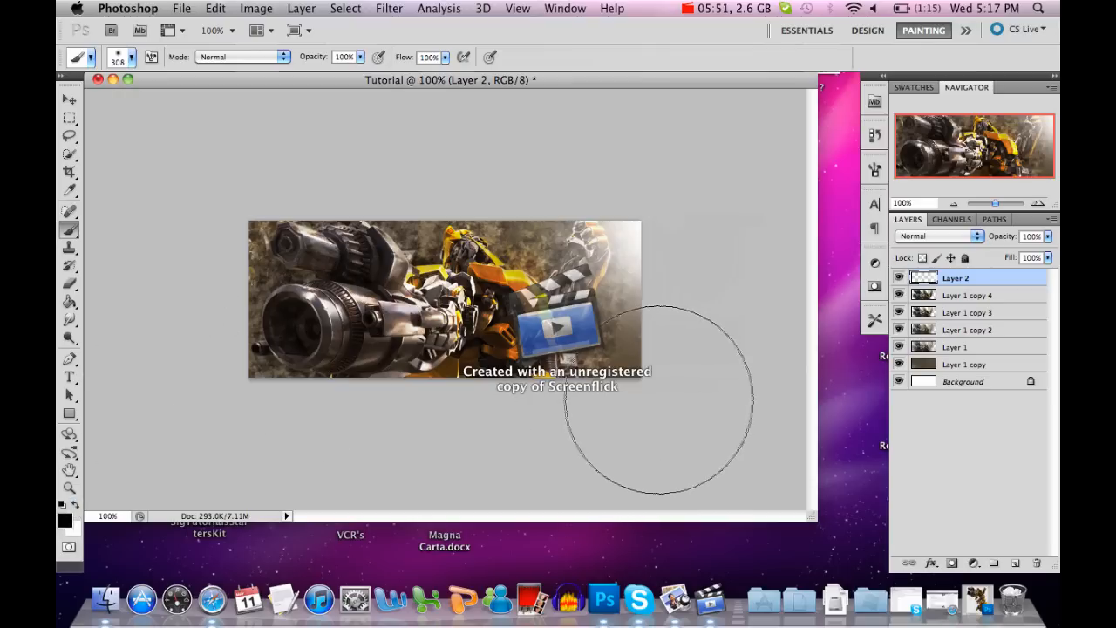
{"action": "mouse_move", "coordinate": [663, 396]}
{"action": "left_mouse_down"}
{"action": "mouse_move", "coordinate": [566, 444]}
{"action": "mouse_move", "coordinate": [448, 442]}
{"action": "left_mouse_up"}
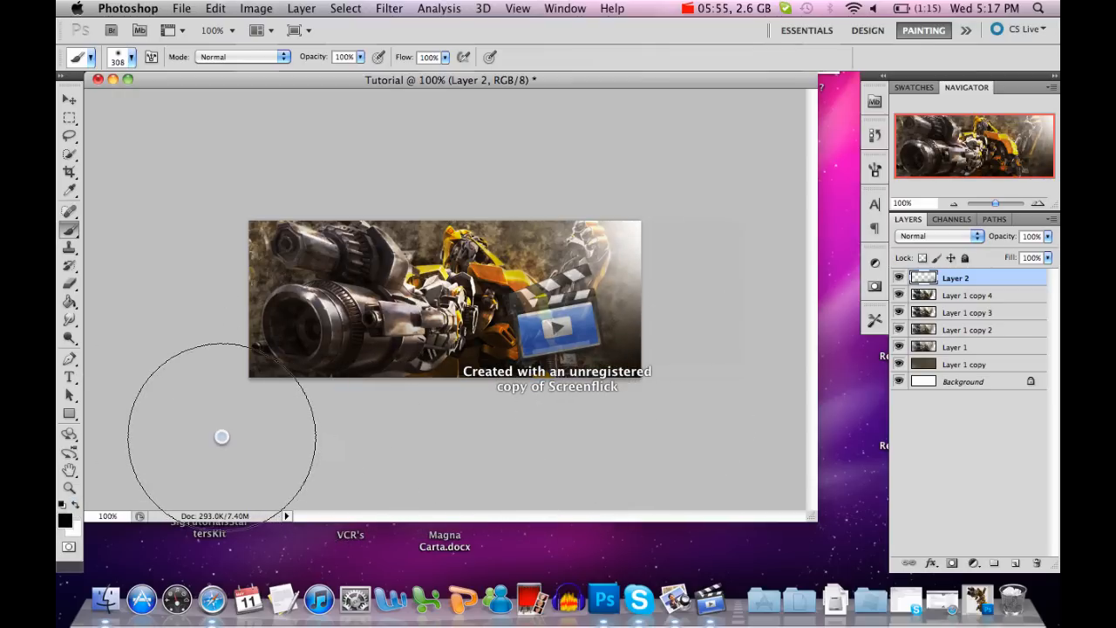
{"action": "left_click", "coordinate": [175, 296]}
{"action": "left_click", "coordinate": [178, 232]}
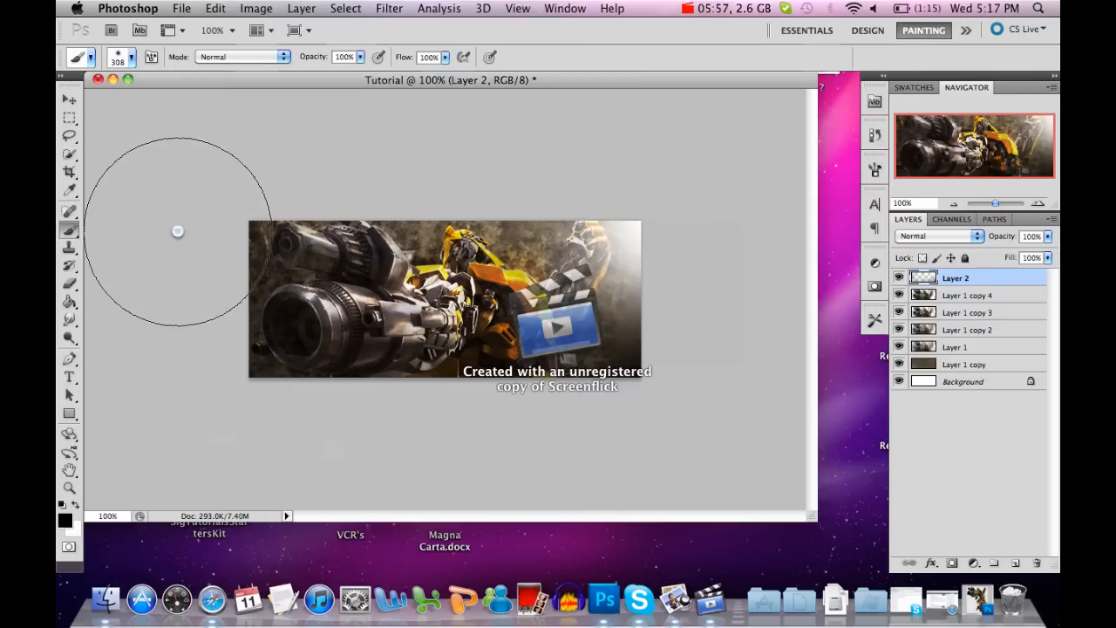
{"action": "left_click", "coordinate": [377, 137]}
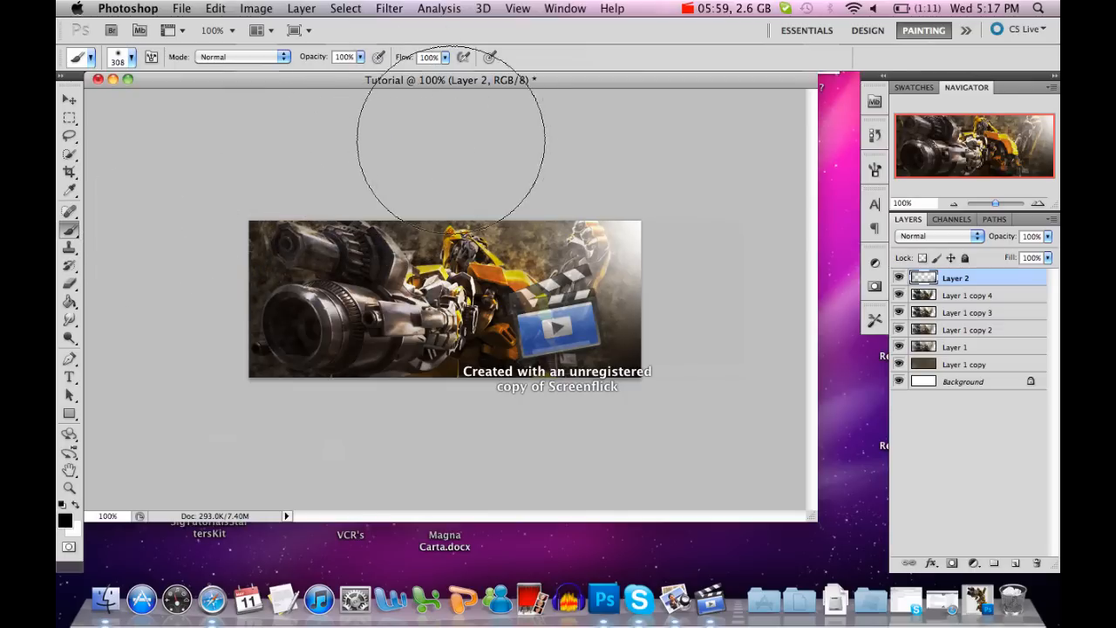
{"action": "left_click", "coordinate": [470, 137]}
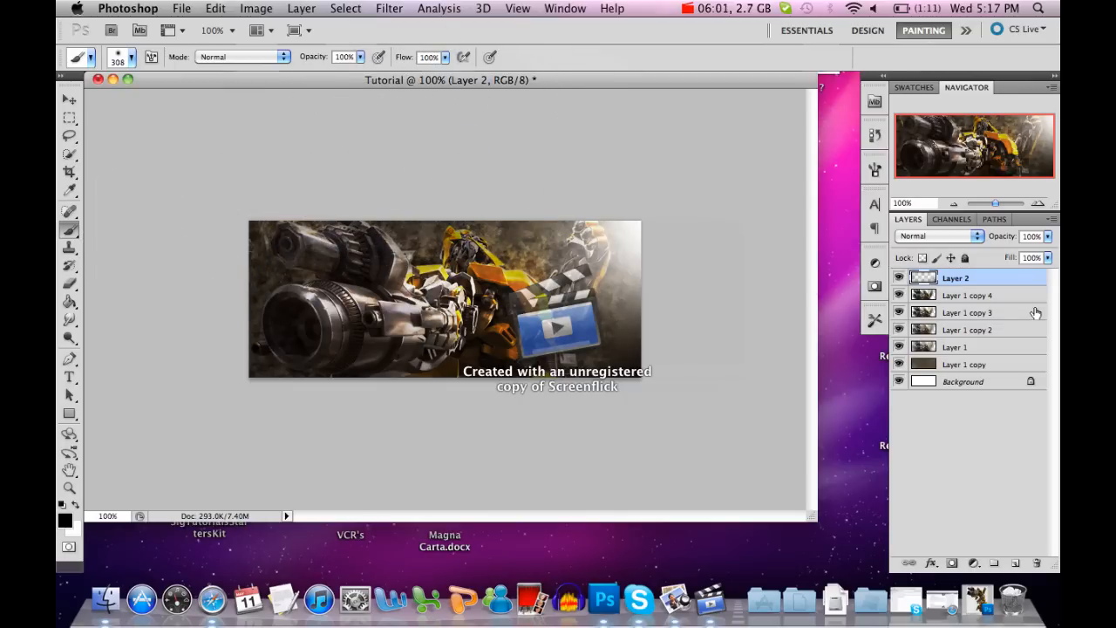
Lower the opacity of Layer 2 to 69%.
{"action": "left_click", "coordinate": [1049, 239]}
{"action": "mouse_move", "coordinate": [1046, 253]}
{"action": "left_mouse_down"}
{"action": "mouse_move", "coordinate": [1014, 259]}
{"action": "mouse_move", "coordinate": [1024, 254]}
{"action": "left_mouse_up"}
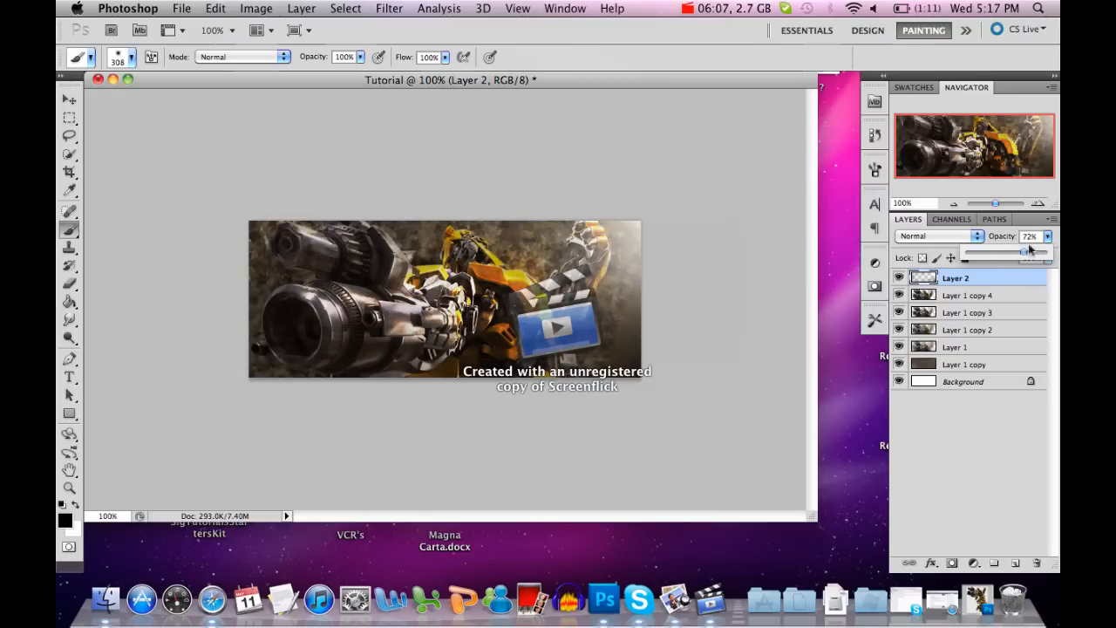
{"action": "left_click", "coordinate": [1047, 239]}
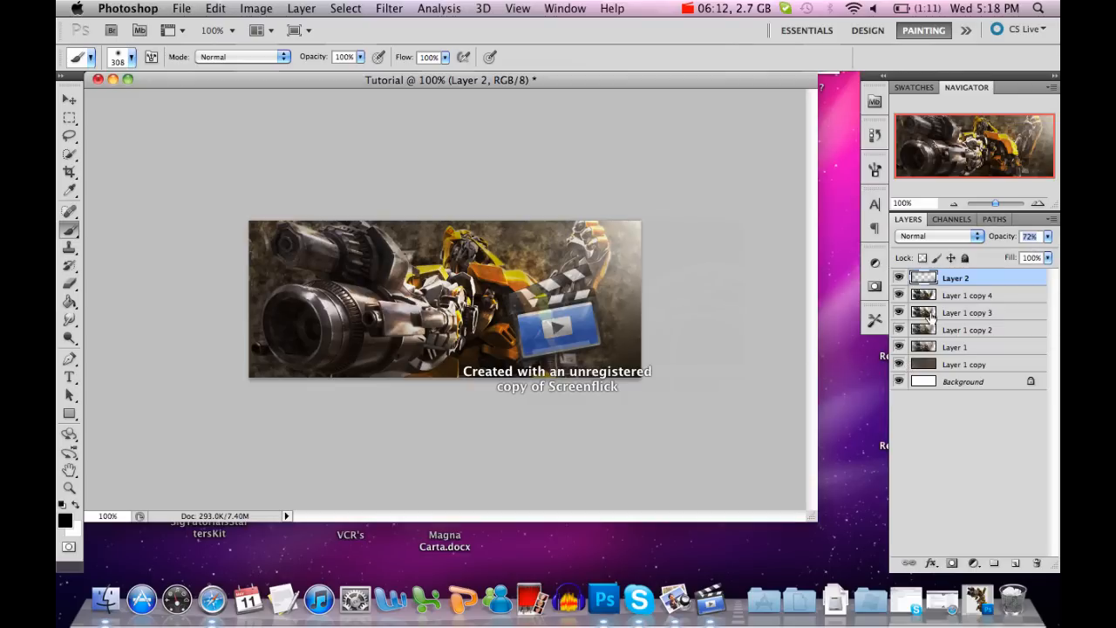
{"action": "left_click", "coordinate": [1046, 238]}
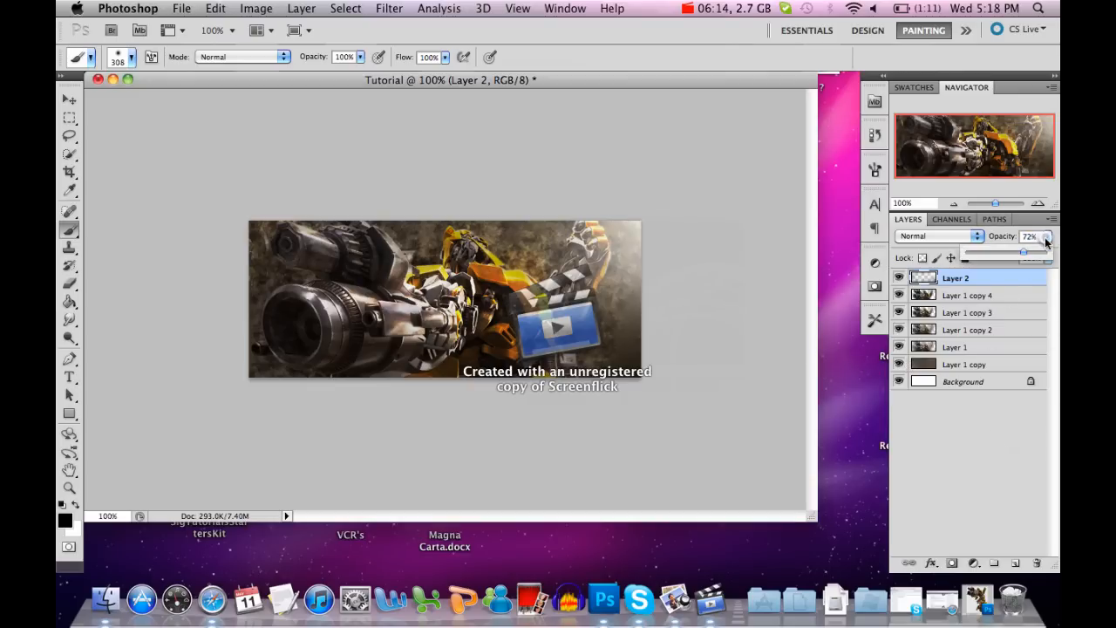
{"action": "left_click", "coordinate": [1046, 237]}
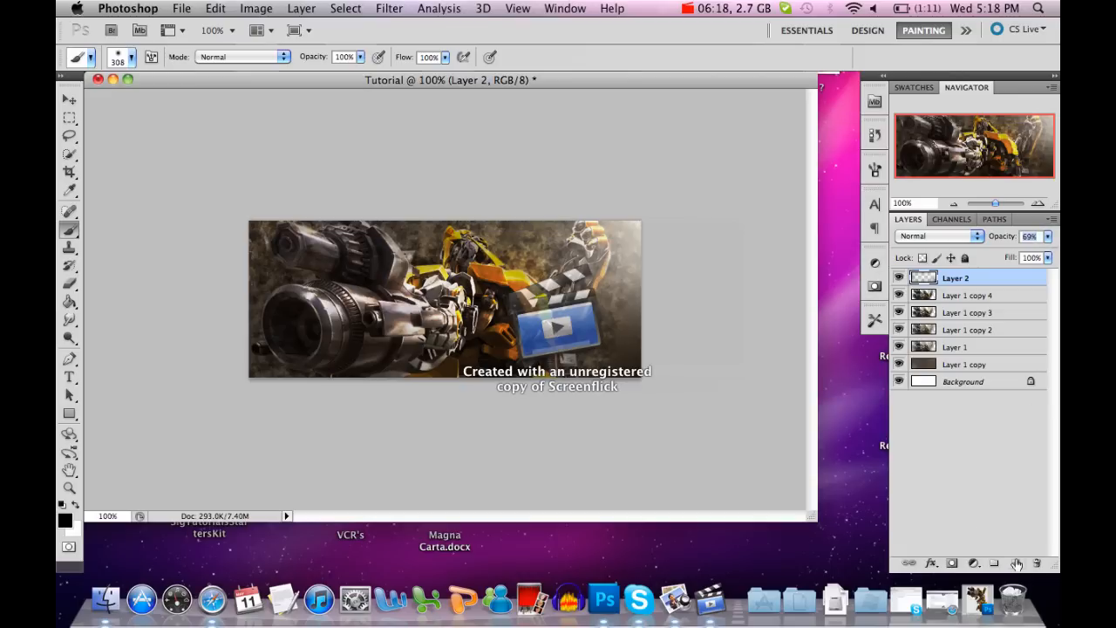
Add a Gradient Map adjustment layer above Layer 2 using the Violet, Orange preset.
{"action": "left_click", "coordinate": [301, 8]}
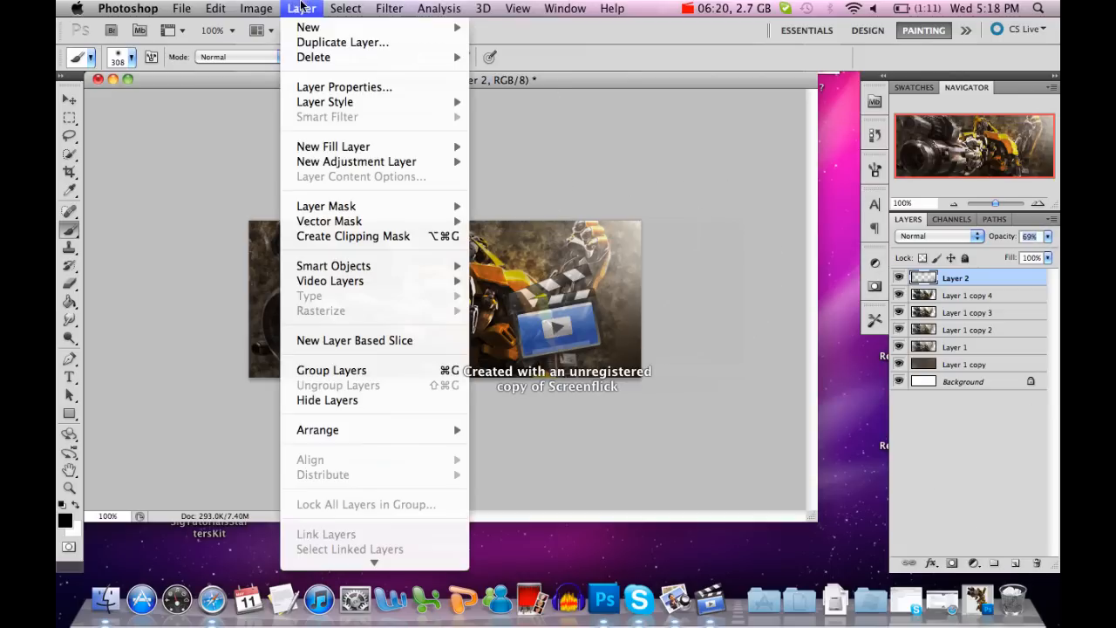
{"action": "mouse_move", "coordinate": [378, 161]}
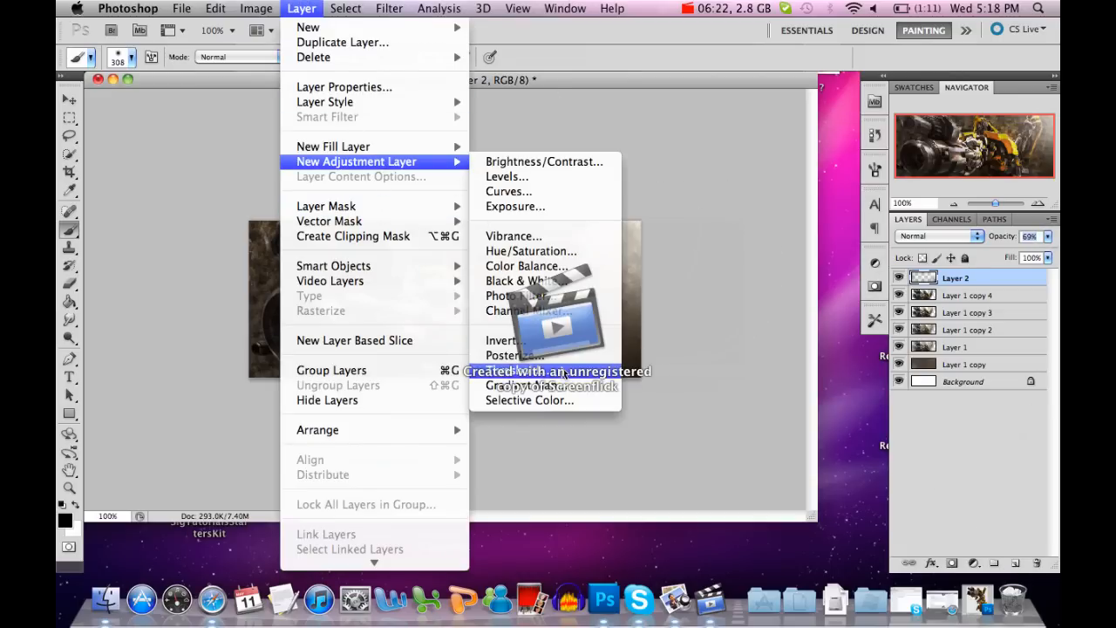
{"action": "left_click", "coordinate": [521, 385]}
{"action": "left_click", "coordinate": [708, 245]}
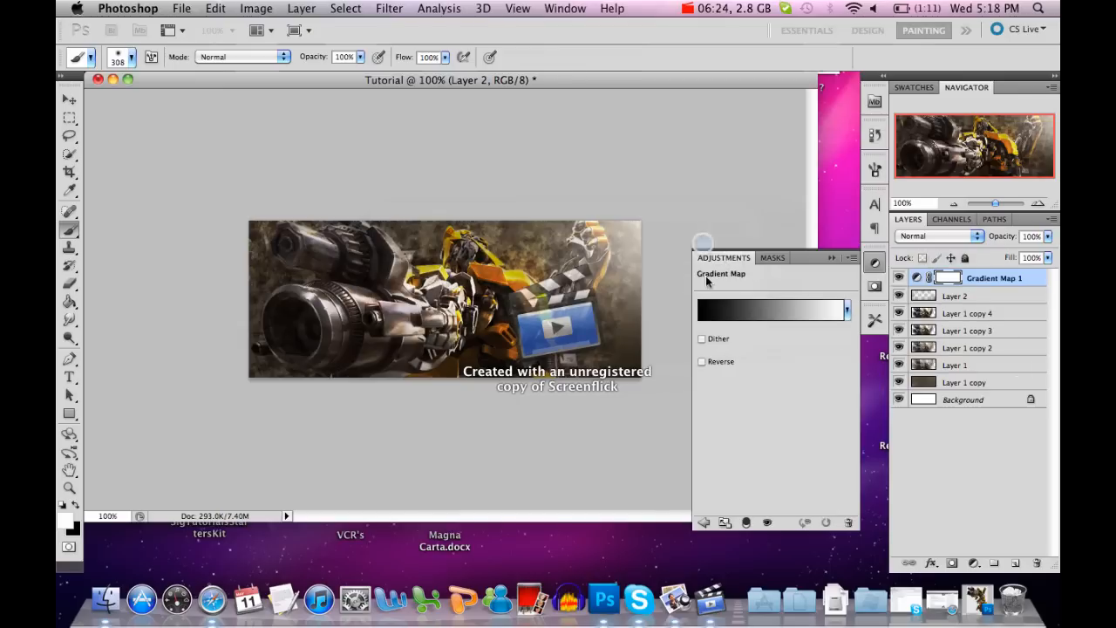
{"action": "left_click", "coordinate": [723, 311]}
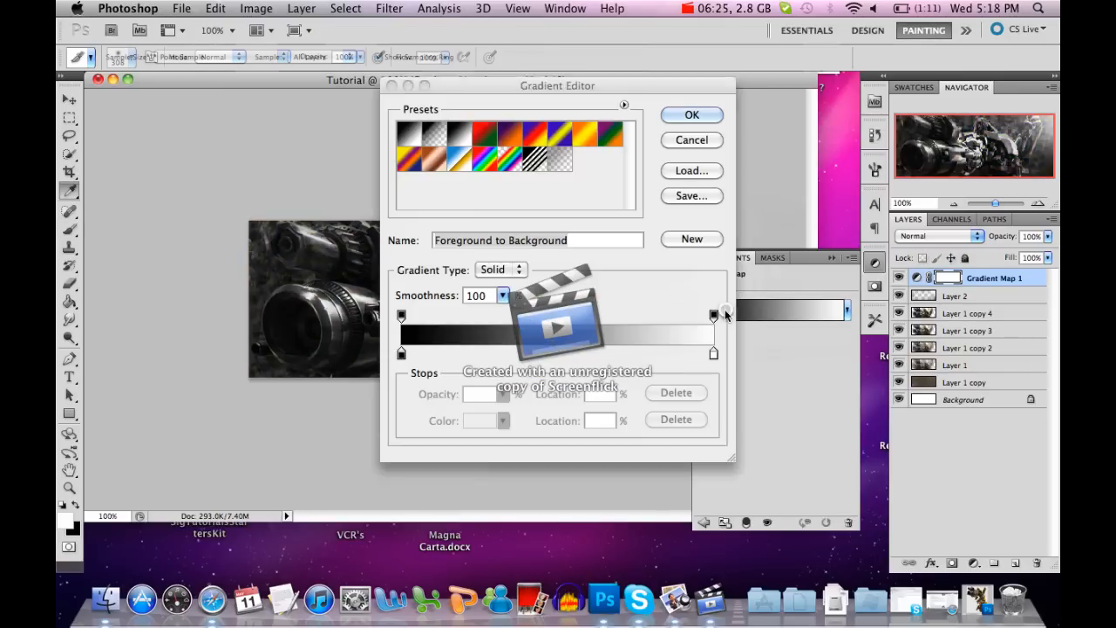
{"action": "left_click", "coordinate": [509, 135]}
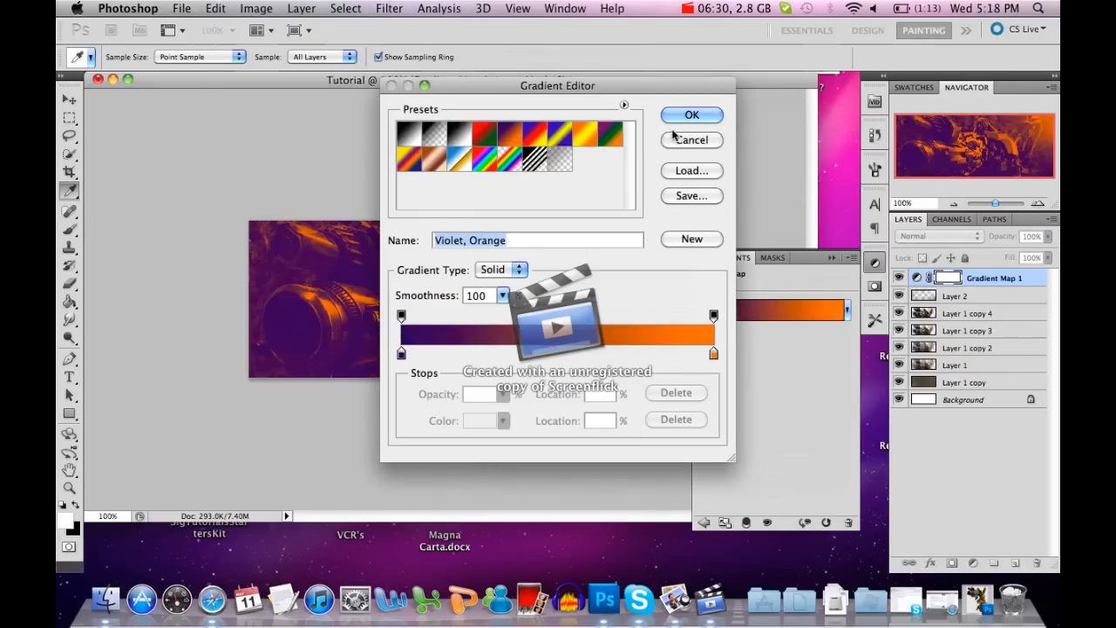
{"action": "left_click", "coordinate": [691, 115]}
{"action": "left_click", "coordinate": [832, 257]}
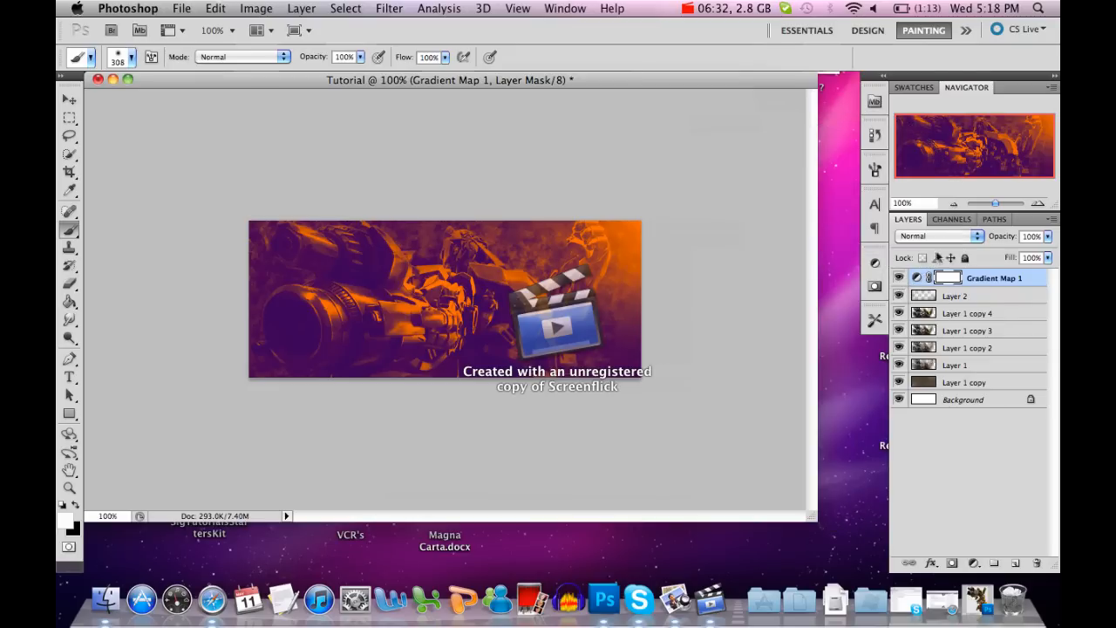
Try Soft Light on the Gradient Map layer, settle on the Color Dodge blend mode and lower its opacity to 51%.
{"action": "left_click", "coordinate": [939, 237]}
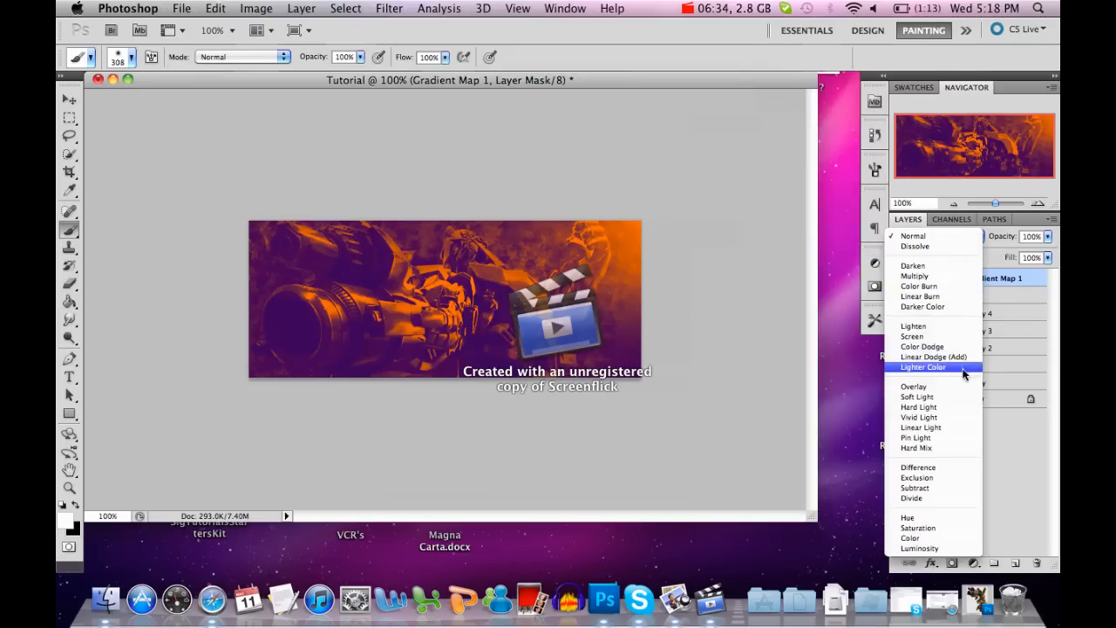
{"action": "left_click", "coordinate": [939, 396]}
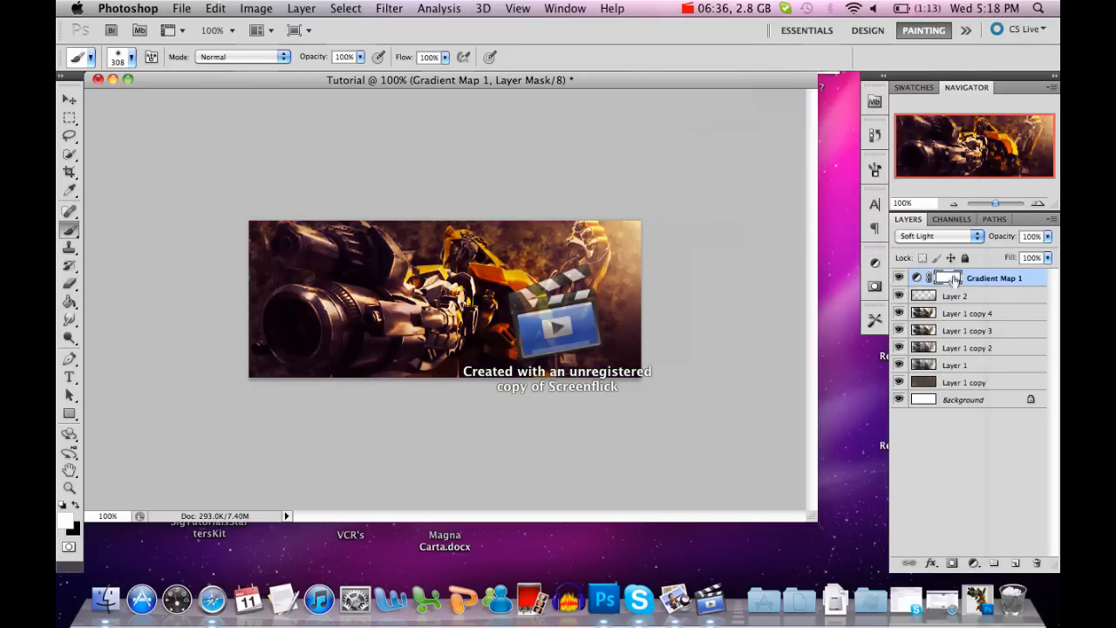
{"action": "left_click", "coordinate": [940, 237]}
{"action": "left_click", "coordinate": [933, 186]}
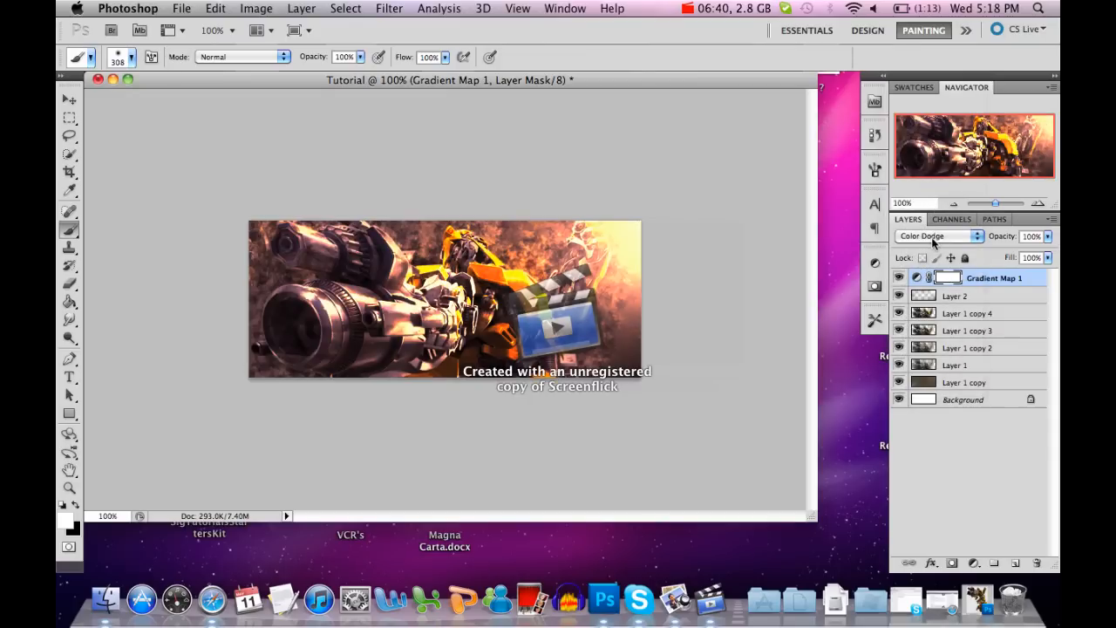
{"action": "left_click", "coordinate": [1047, 238]}
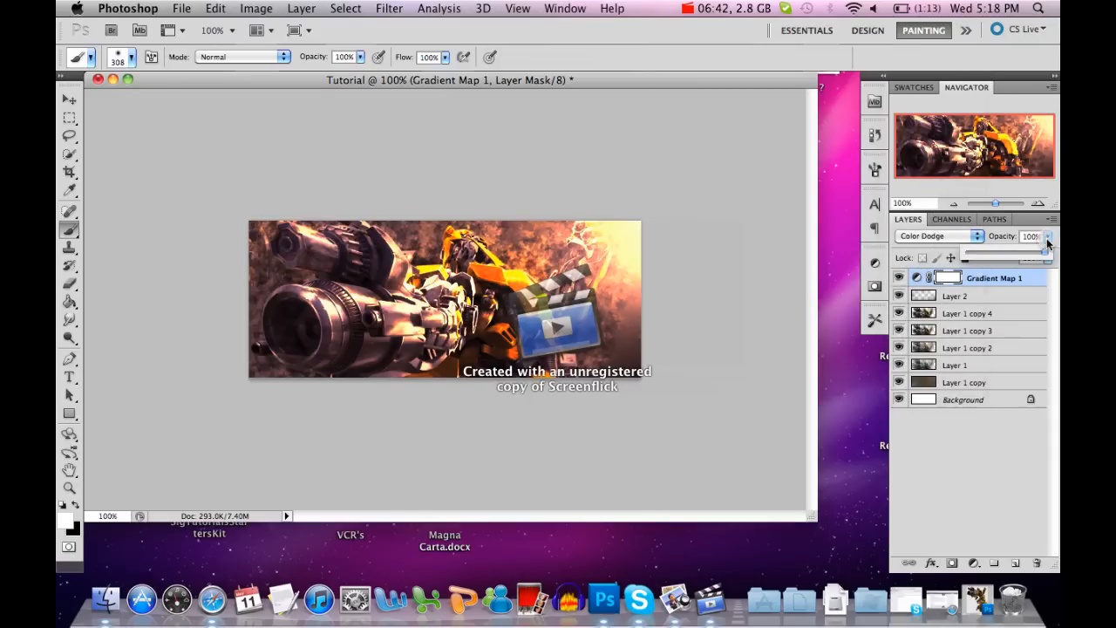
{"action": "left_click_drag", "start_coordinate": [1027, 254], "coordinate": [1007, 255]}
{"action": "left_click", "coordinate": [1050, 236]}
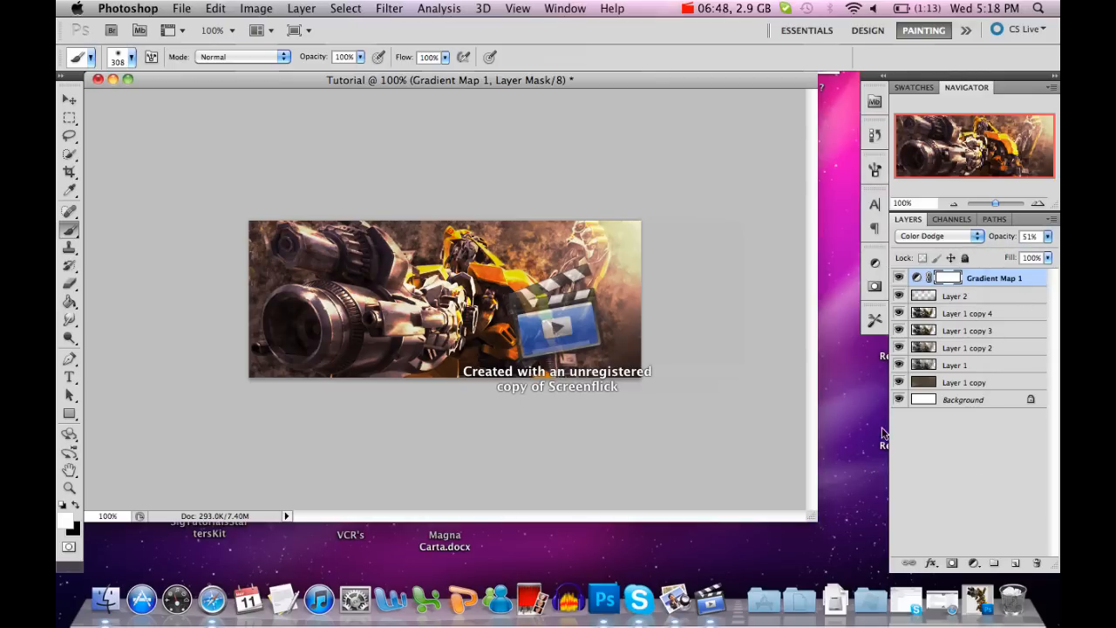
Add a Curves adjustment layer above the Gradient Map with an RGB point at input 211, output 205.
{"action": "left_click", "coordinate": [301, 8]}
{"action": "mouse_move", "coordinate": [347, 162]}
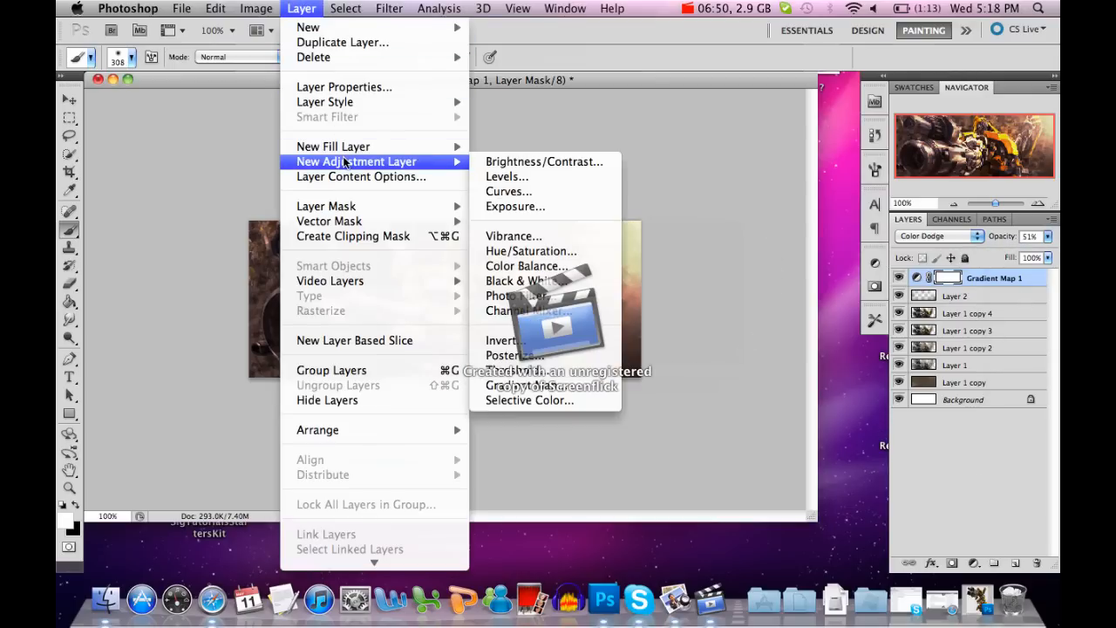
{"action": "left_click", "coordinate": [557, 194]}
{"action": "left_click", "coordinate": [698, 245]}
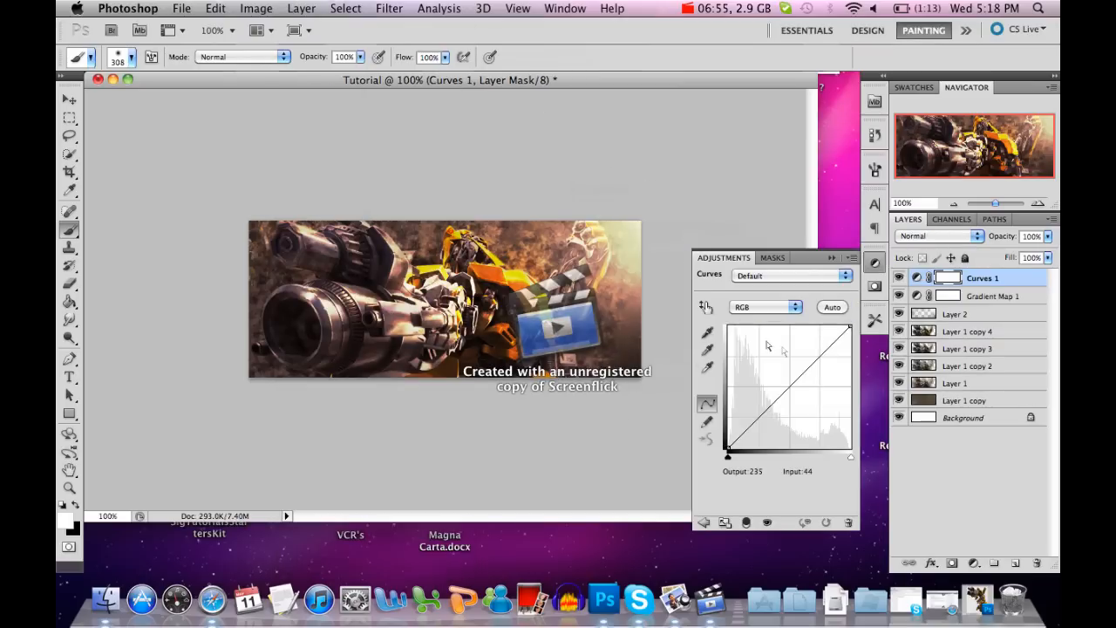
{"action": "left_click_drag", "start_coordinate": [815, 355], "coordinate": [829, 349]}
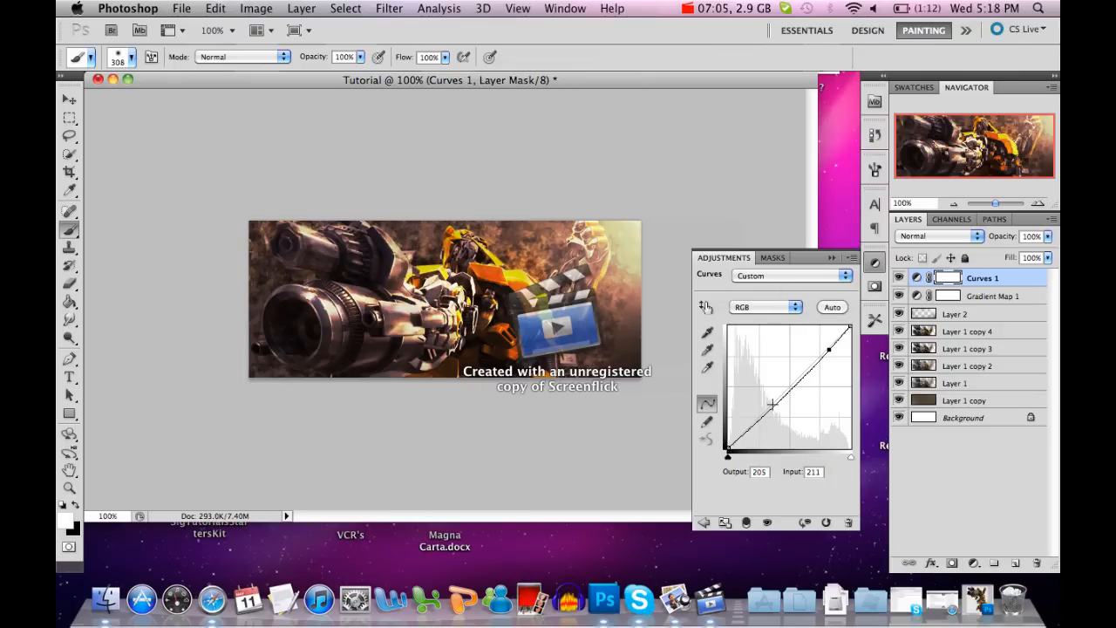
{"action": "left_click", "coordinate": [834, 259]}
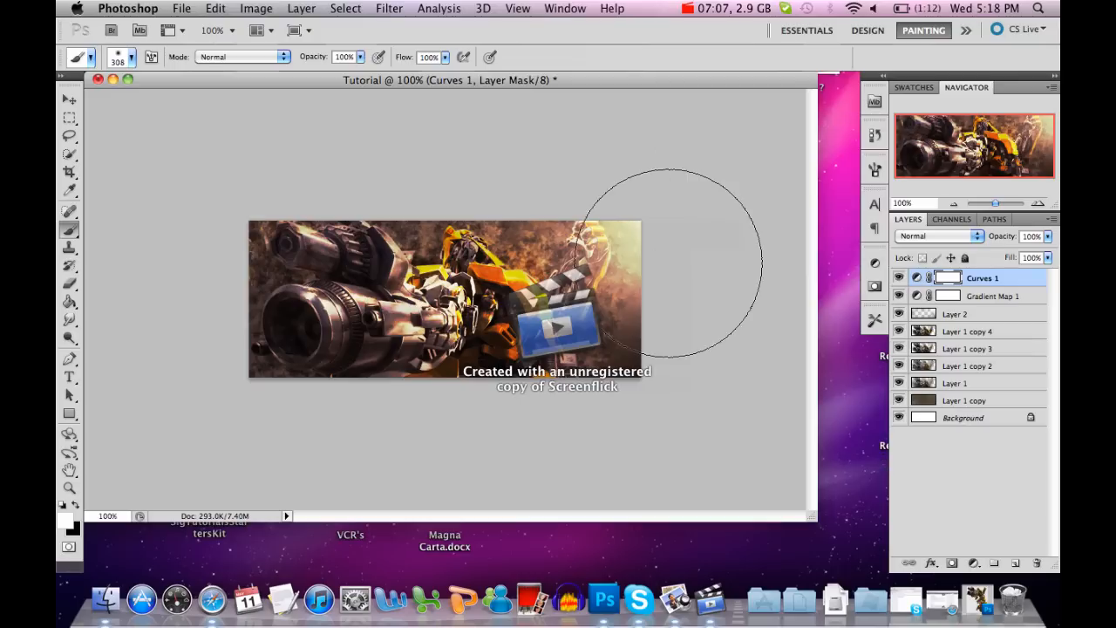
Add a Brightness/Contrast adjustment layer above Curves with brightness 13 and contrast 27.
{"action": "left_click", "coordinate": [299, 8]}
{"action": "mouse_move", "coordinate": [375, 163]}
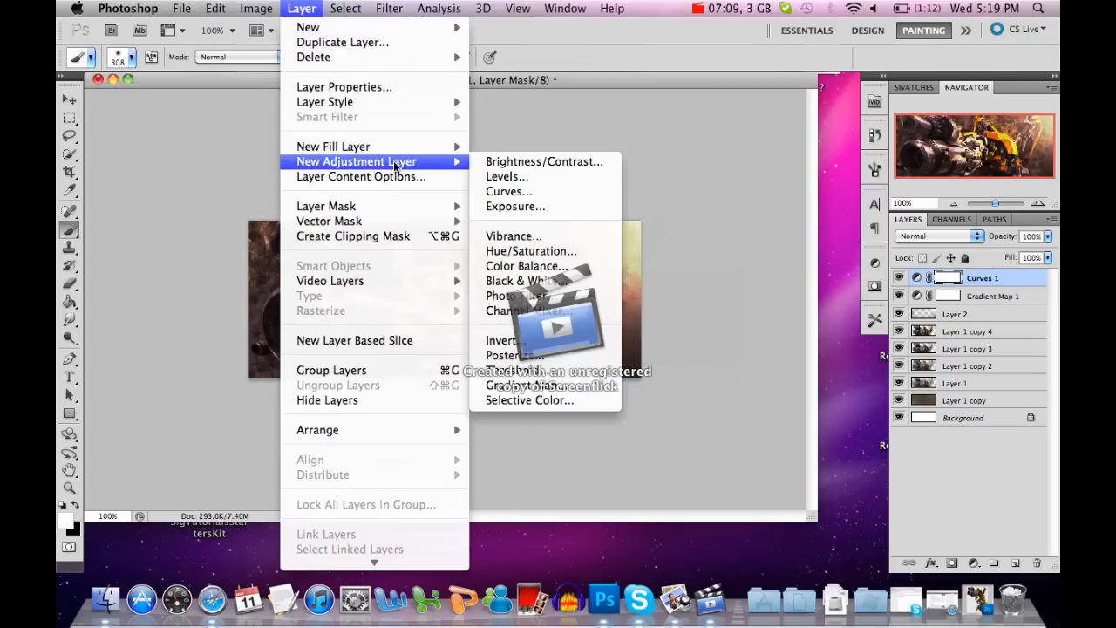
{"action": "left_click", "coordinate": [514, 169]}
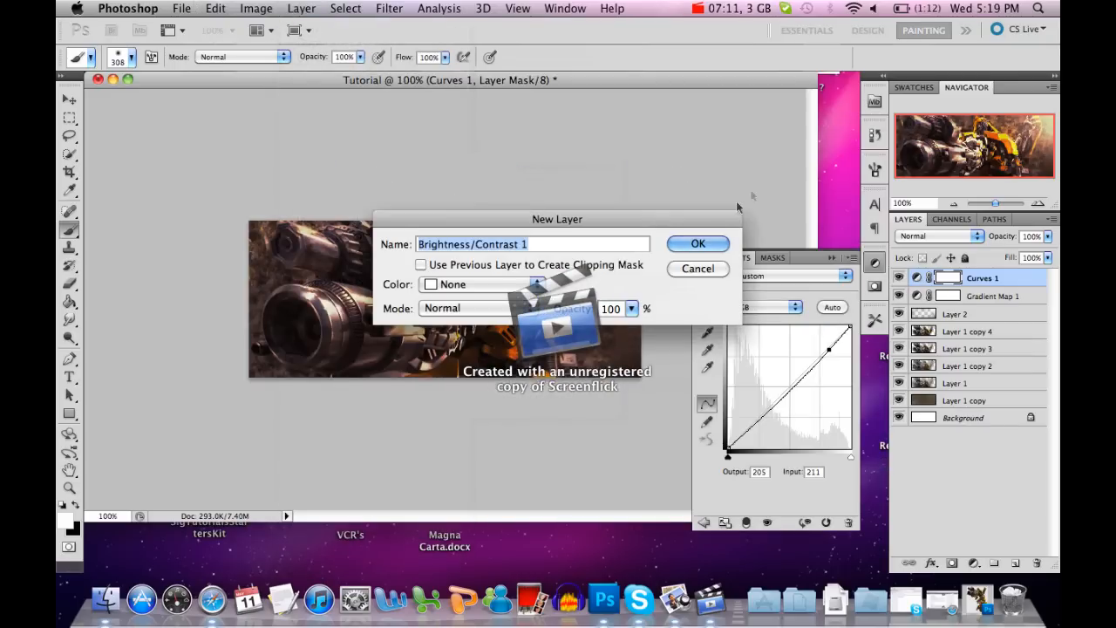
{"action": "left_click", "coordinate": [693, 242]}
{"action": "left_click_drag", "start_coordinate": [775, 326], "coordinate": [796, 348]}
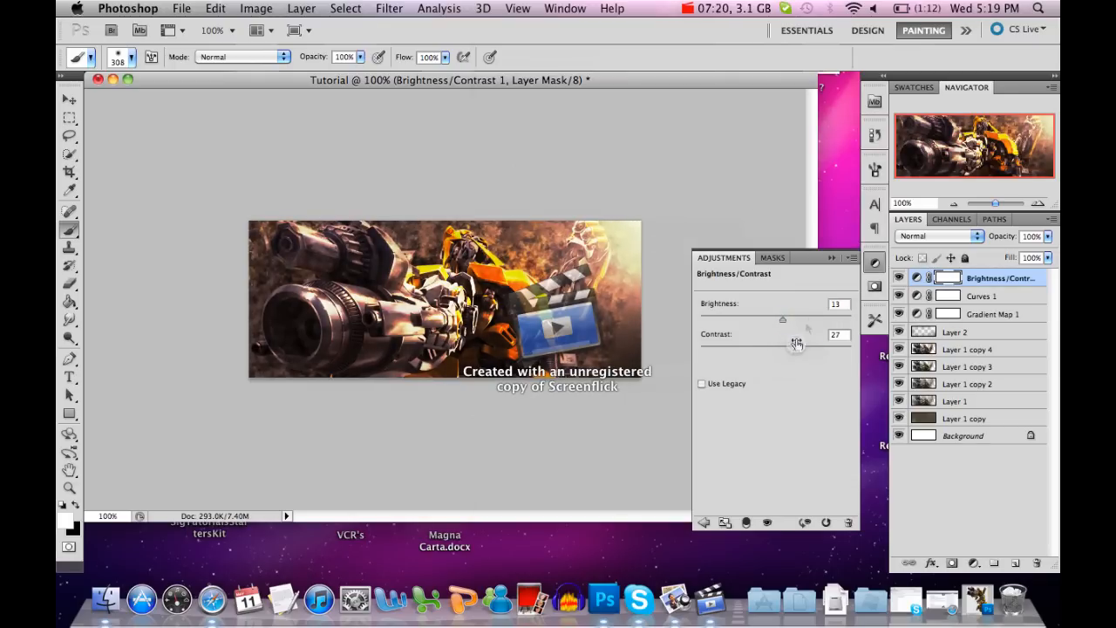
{"action": "left_click", "coordinate": [835, 259]}
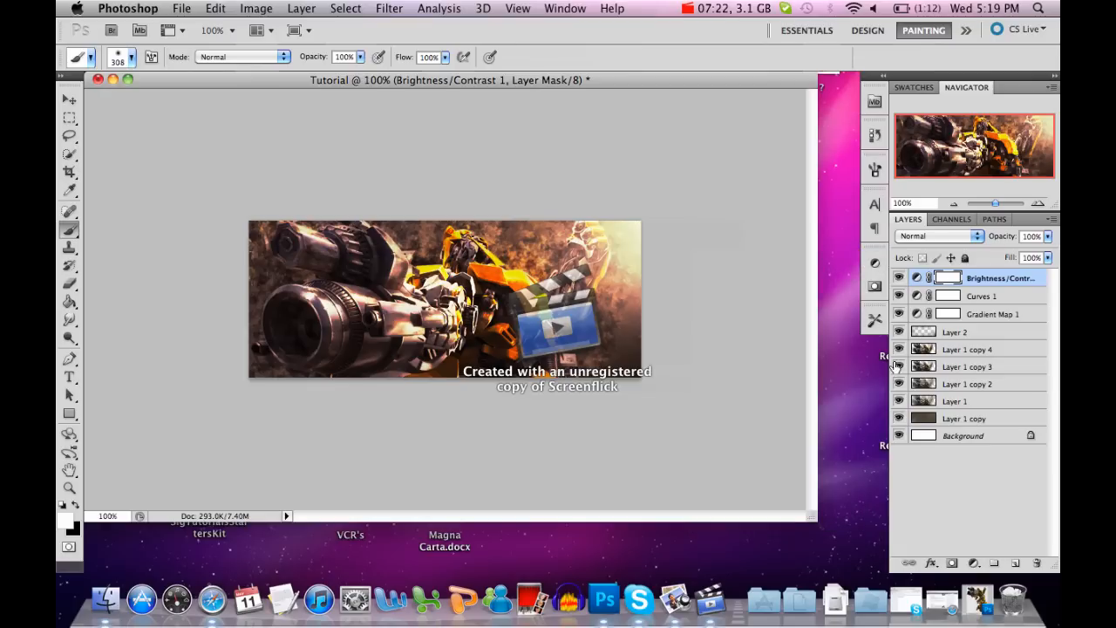
Add an empty layer on top of the stack and place the text Se7enStudios™ above Layer 2, near the banner's upper-right area.
{"action": "left_click", "coordinate": [1013, 564]}
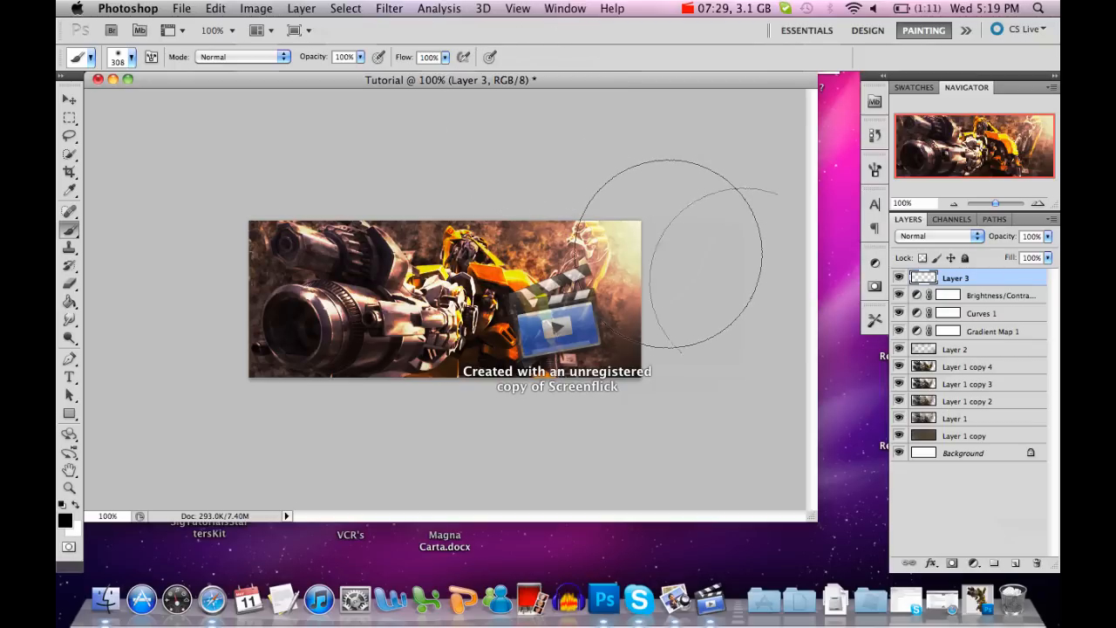
{"action": "left_click", "coordinate": [945, 350]}
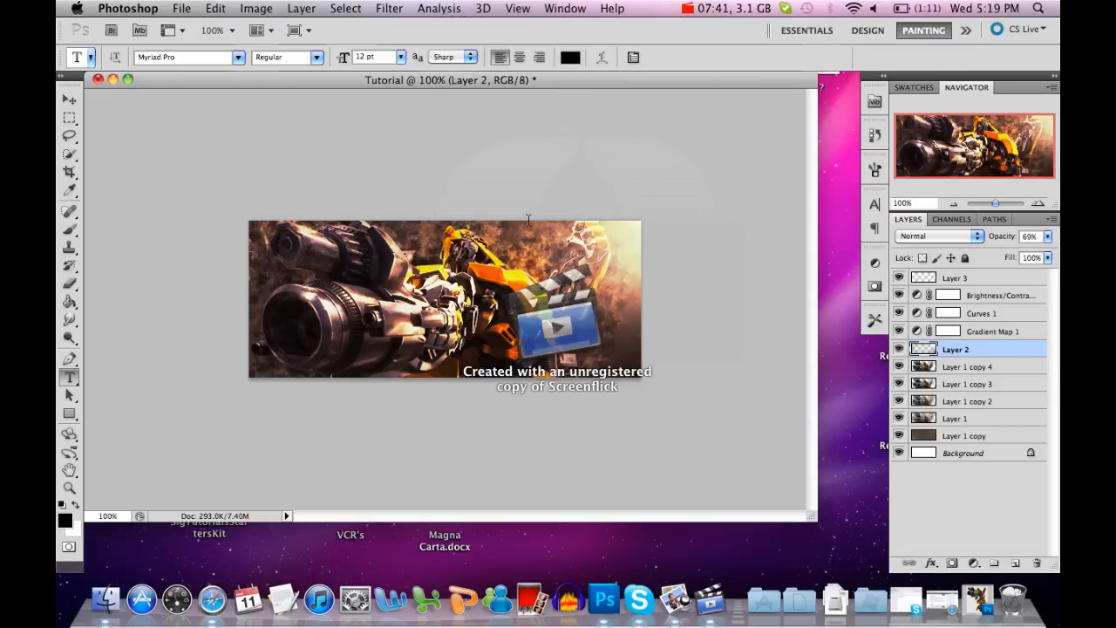
{"action": "left_click", "coordinate": [510, 248]}
{"action": "type", "text": "Se7er"}
{"action": "key", "text": "BackSpace"}
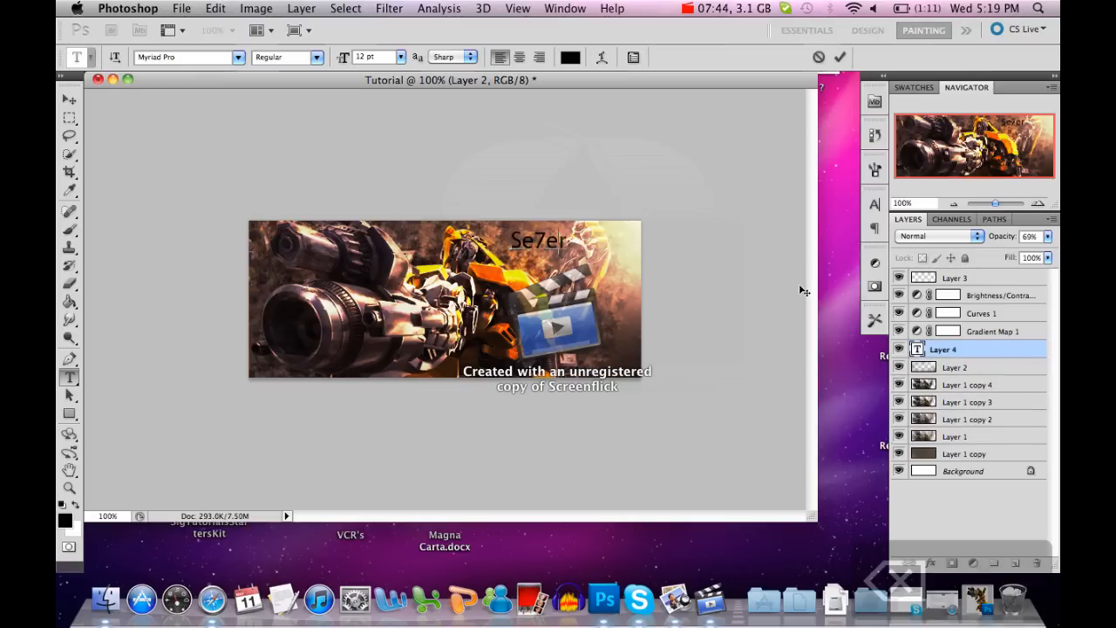
{"action": "type", "text": "nStudios"}
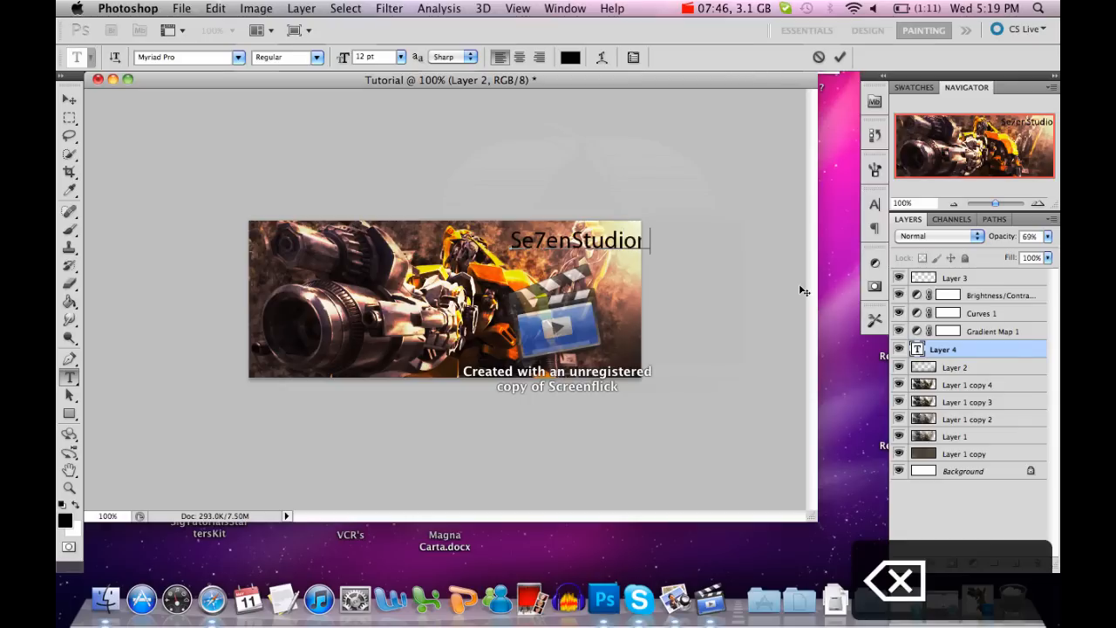
{"action": "type", "text": "s"}
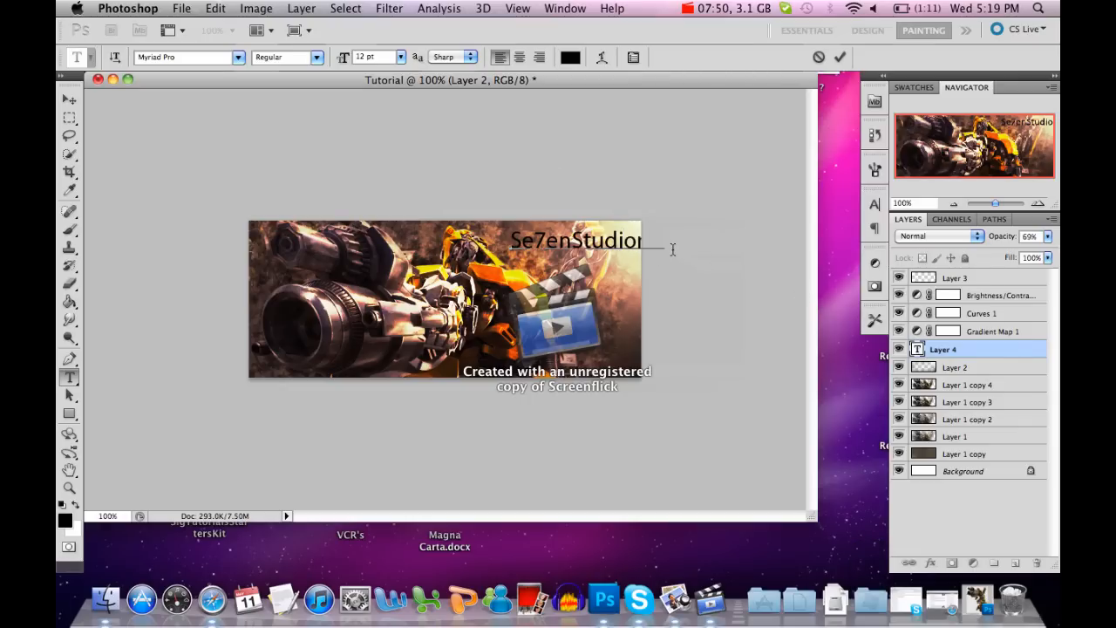
Set the font of the whole signature text to Opticon.
{"action": "left_click_drag", "start_coordinate": [672, 246], "coordinate": [500, 216]}
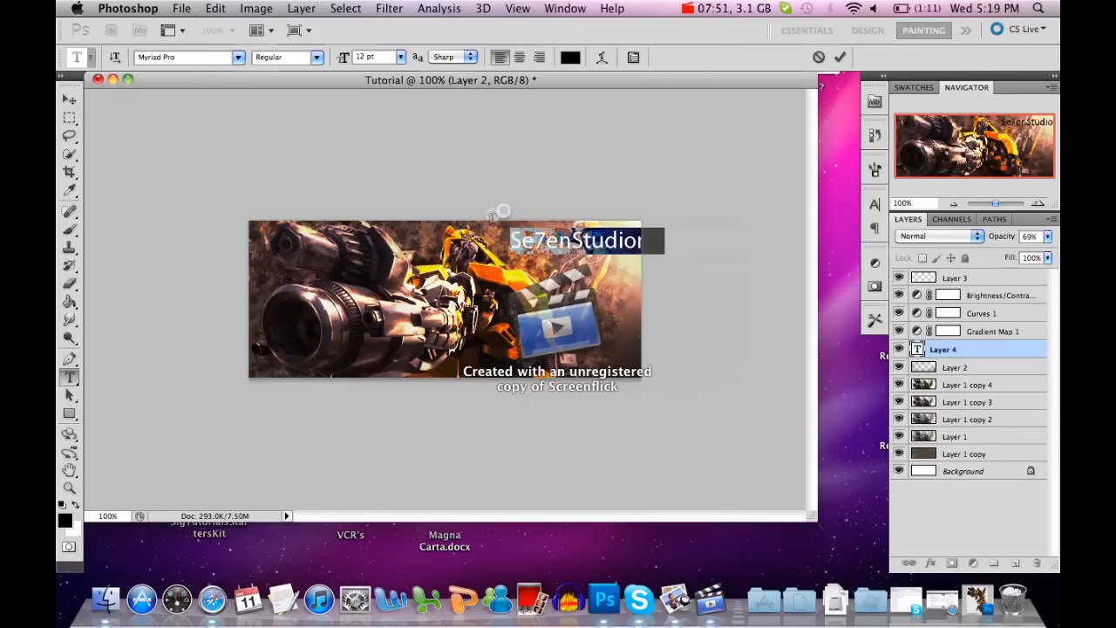
{"action": "left_click", "coordinate": [236, 59]}
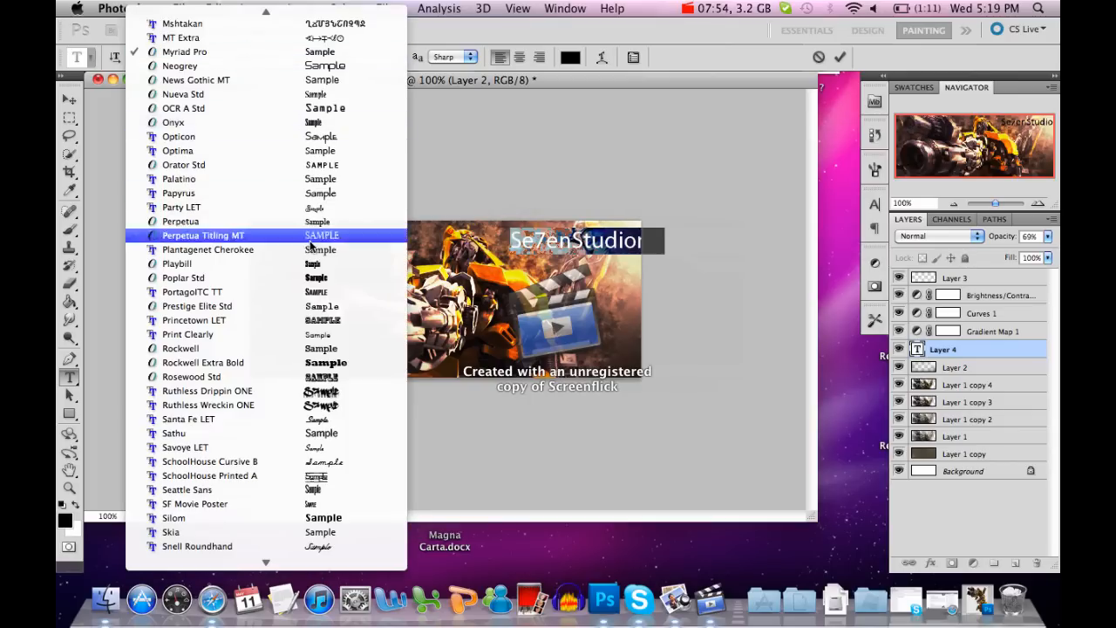
{"action": "scroll", "coordinate": [340, 520], "scroll_direction": "down", "scroll_amount": 20}
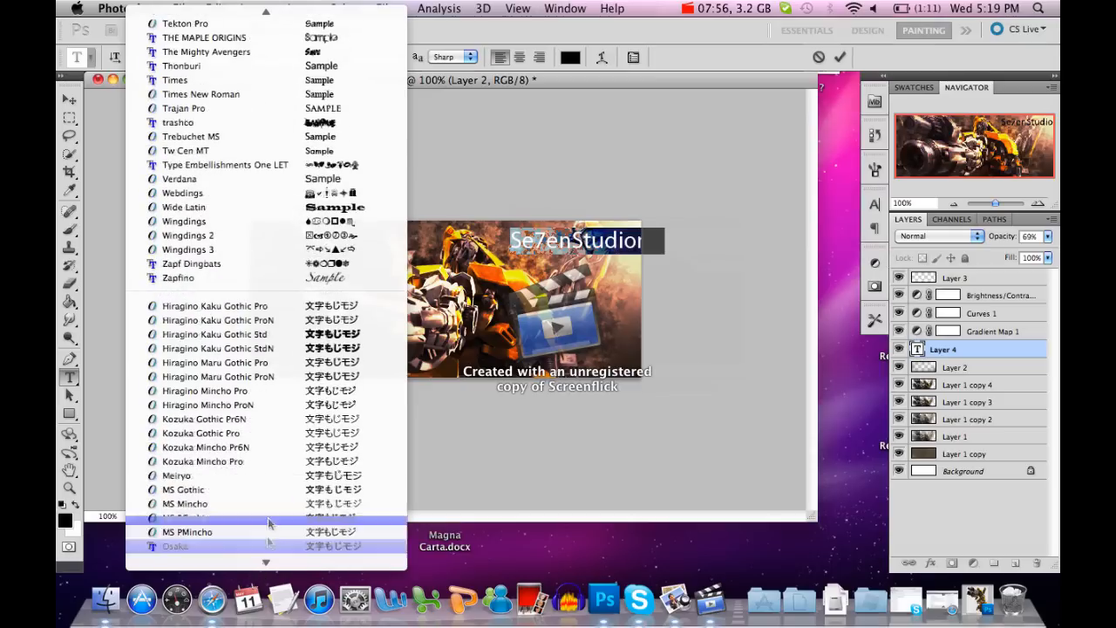
{"action": "mouse_move", "coordinate": [260, 8]}
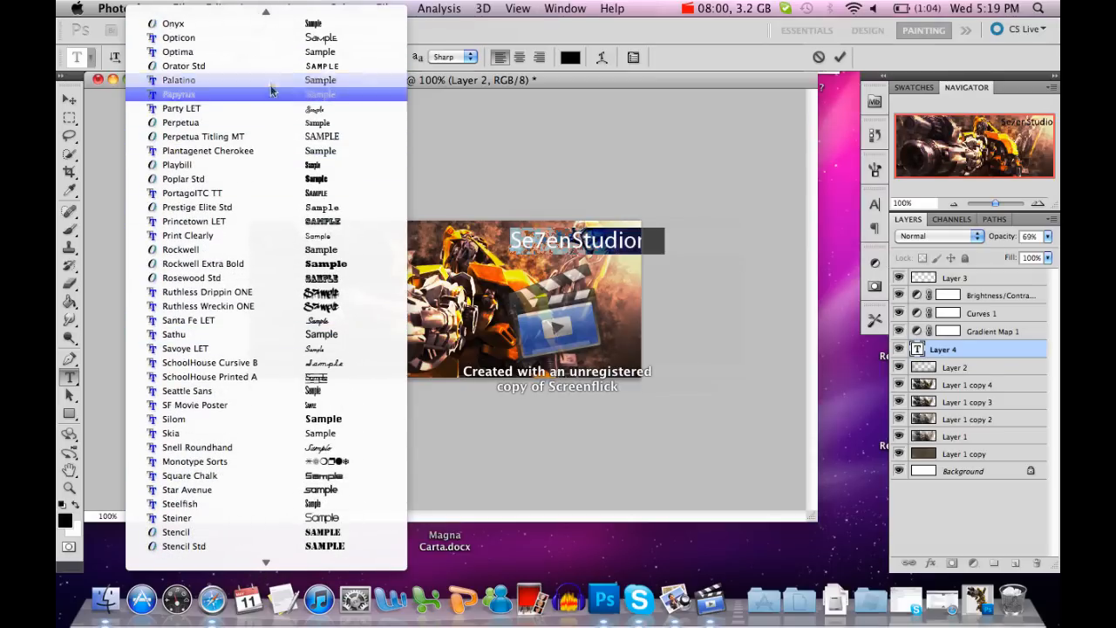
{"action": "left_click", "coordinate": [261, 37]}
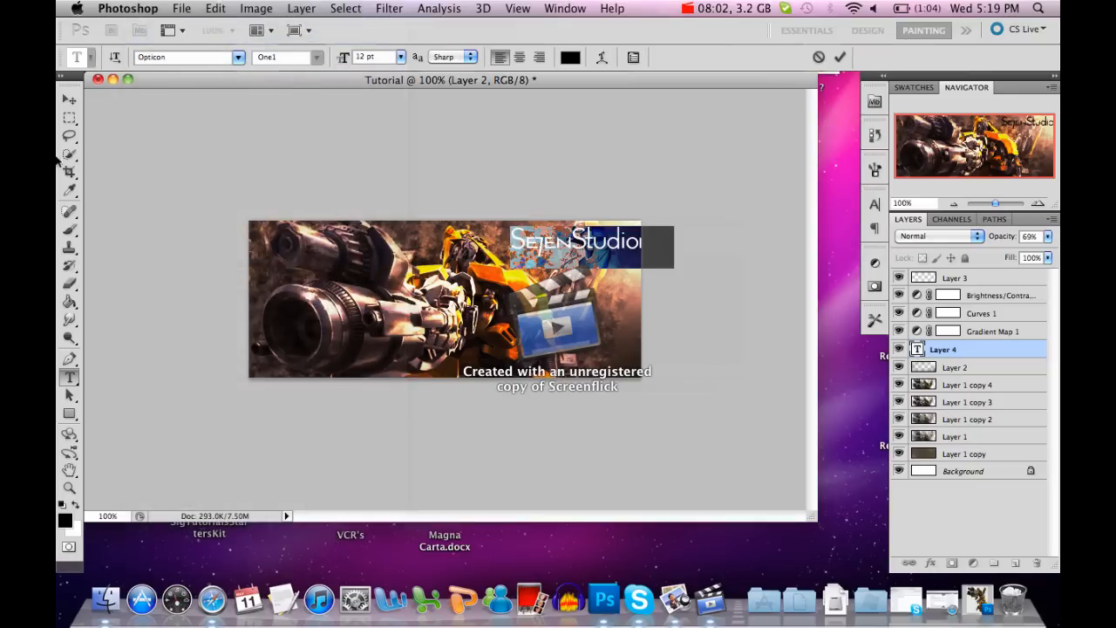
Try 10 pt and 9 pt for the signature text and settle on a size of 6 pt.
{"action": "left_click", "coordinate": [400, 57]}
{"action": "left_click", "coordinate": [385, 115]}
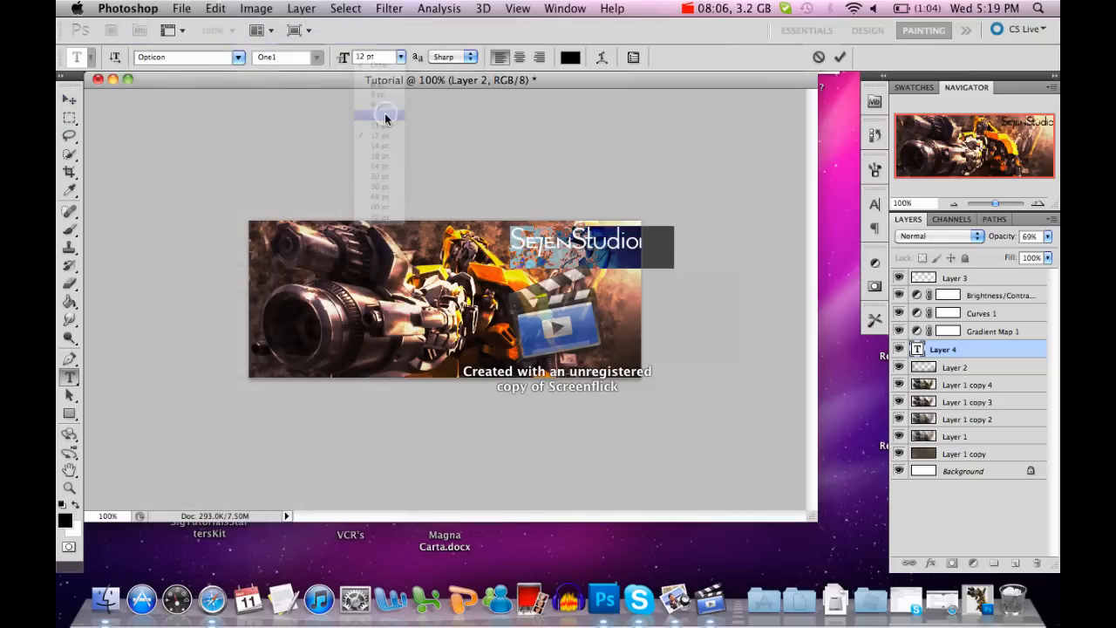
{"action": "left_click", "coordinate": [401, 58]}
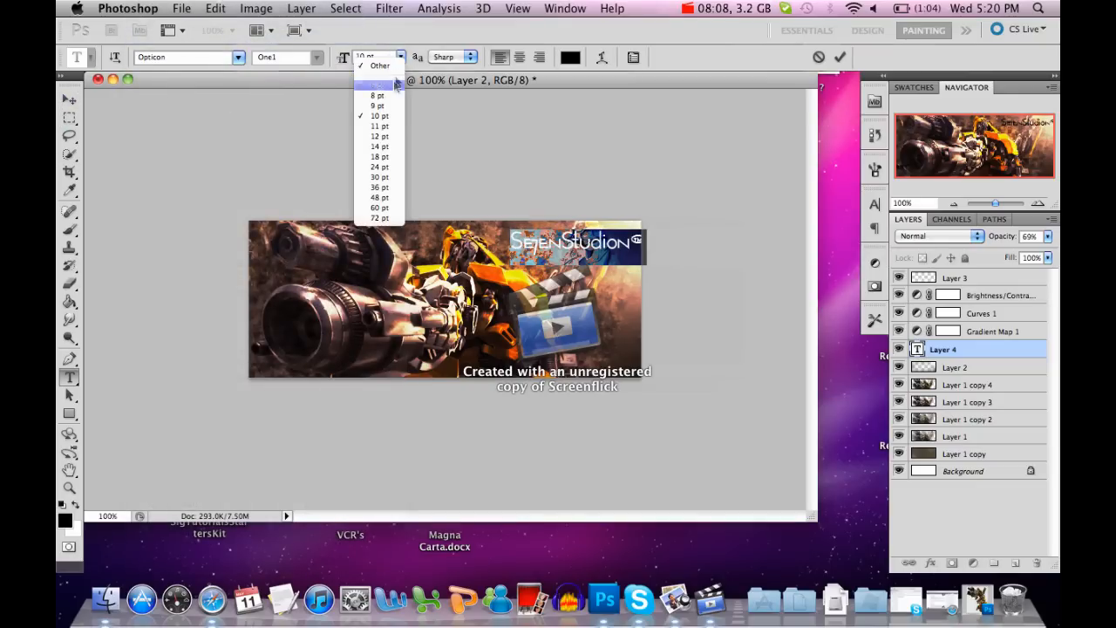
{"action": "left_click", "coordinate": [389, 105]}
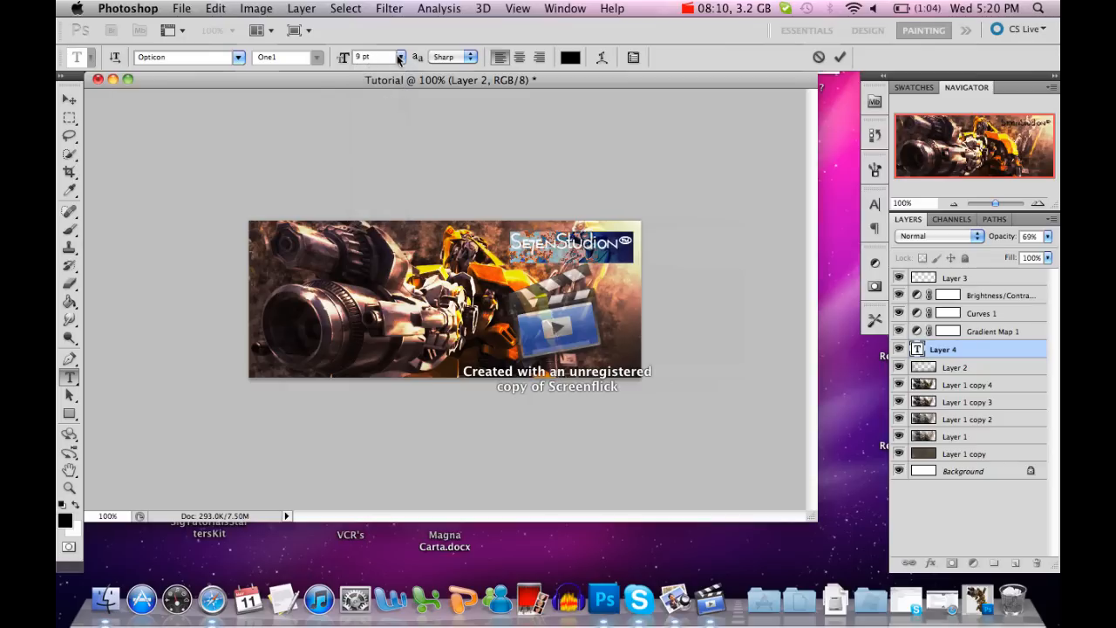
{"action": "left_click", "coordinate": [400, 58]}
{"action": "left_click", "coordinate": [384, 78]}
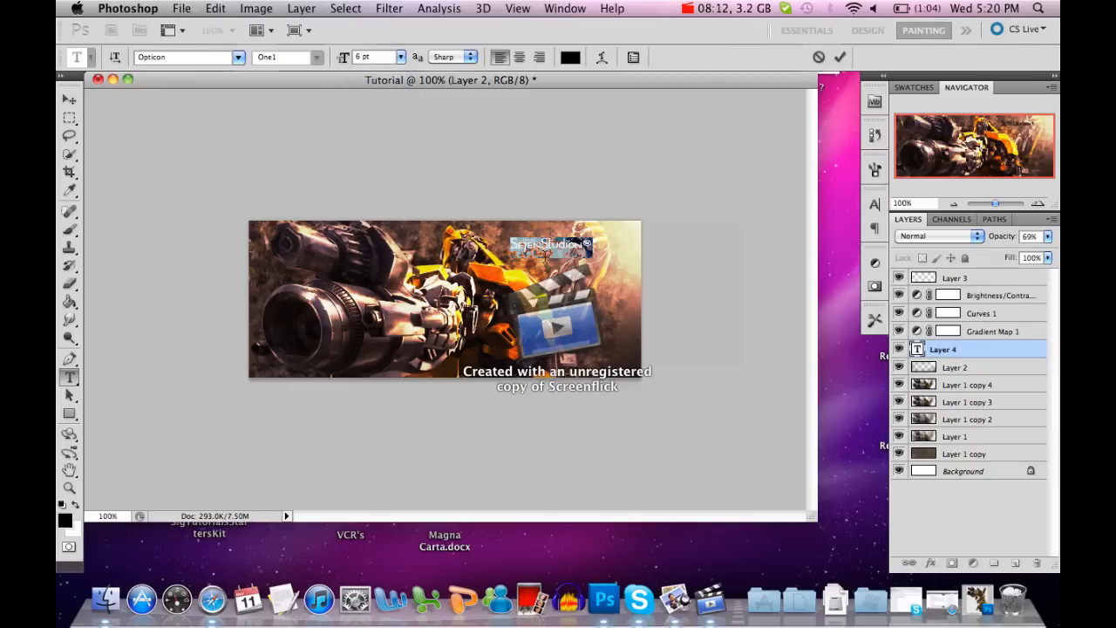
Correct the ending of the signature text to read Se7enStudios™ and move it slightly up and left, beside the robot's head.
{"action": "left_click", "coordinate": [584, 243]}
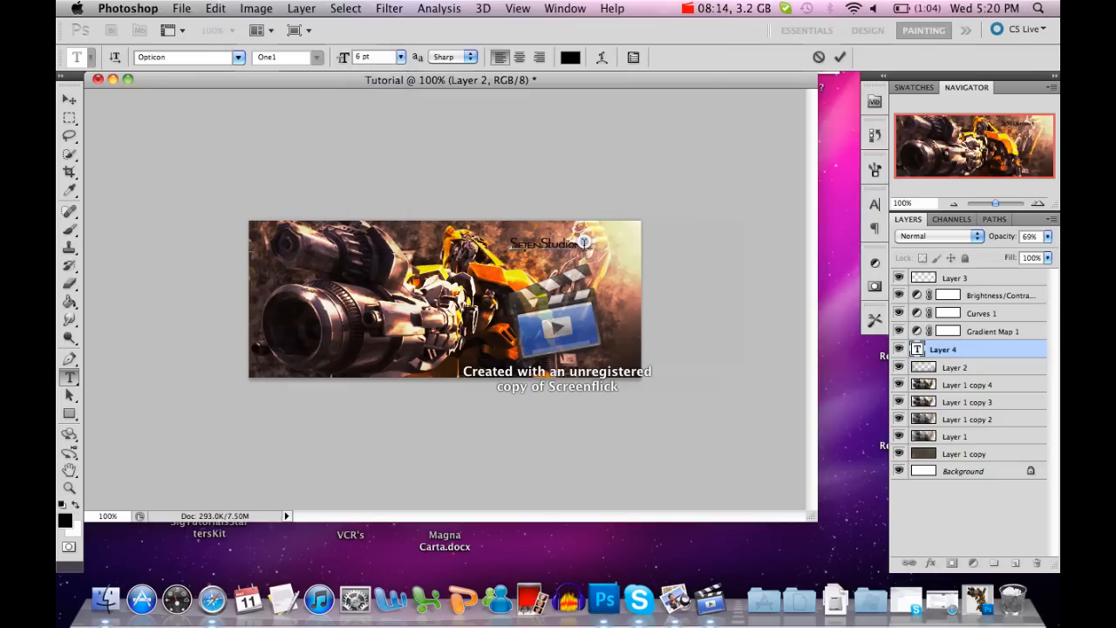
{"action": "key", "text": "Left"}
{"action": "key", "text": "Right"}
{"action": "key", "text": "BackSpace"}
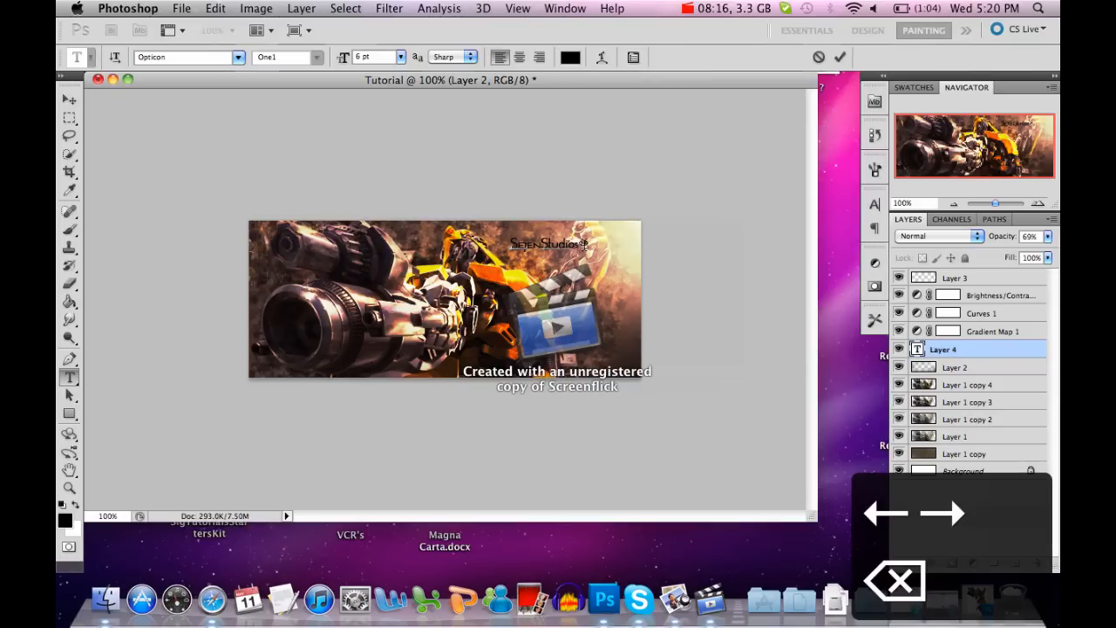
{"action": "left_click", "coordinate": [72, 100]}
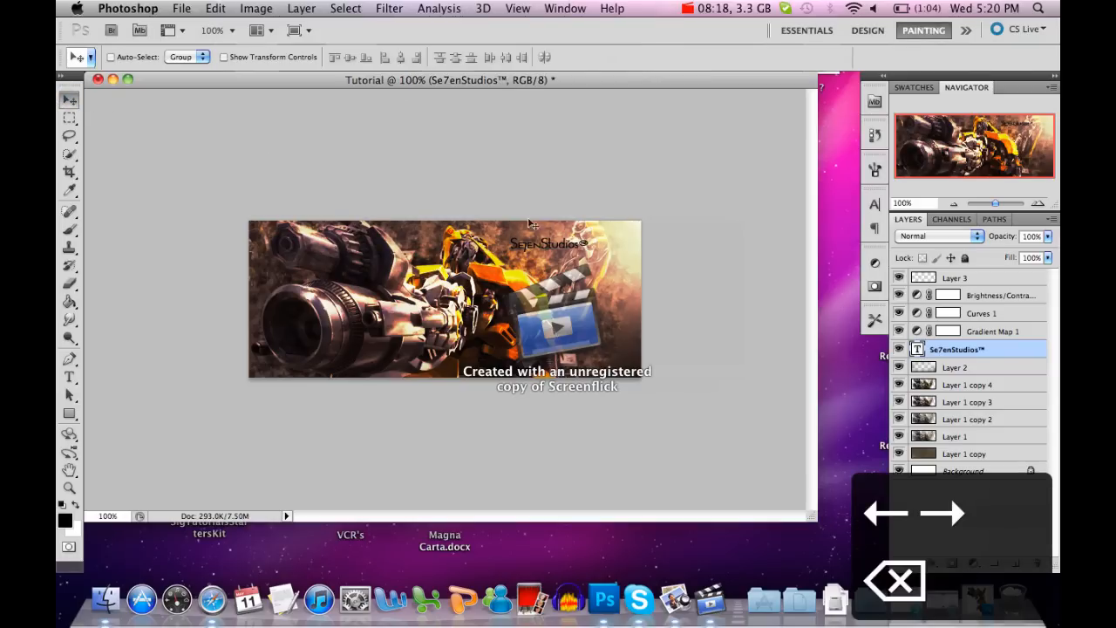
{"action": "left_click_drag", "start_coordinate": [540, 252], "coordinate": [515, 239]}
Set the Se7enStudios™ text size to 5 pt and nudge the text into place near the banner's upper edge.
{"action": "key", "text": "t"}
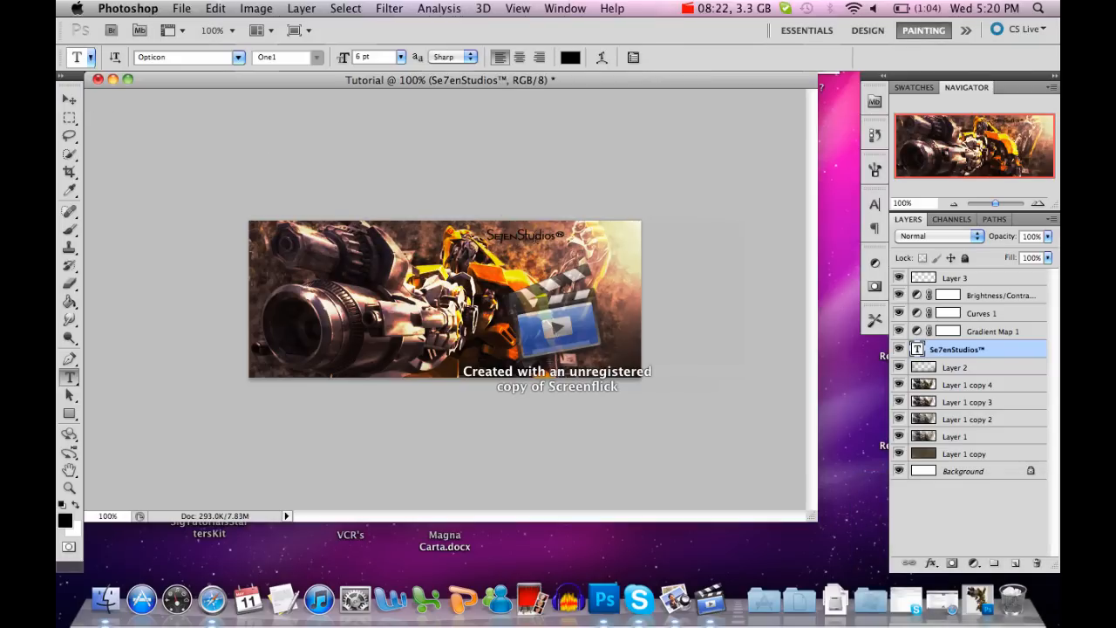
{"action": "double_click", "coordinate": [510, 237]}
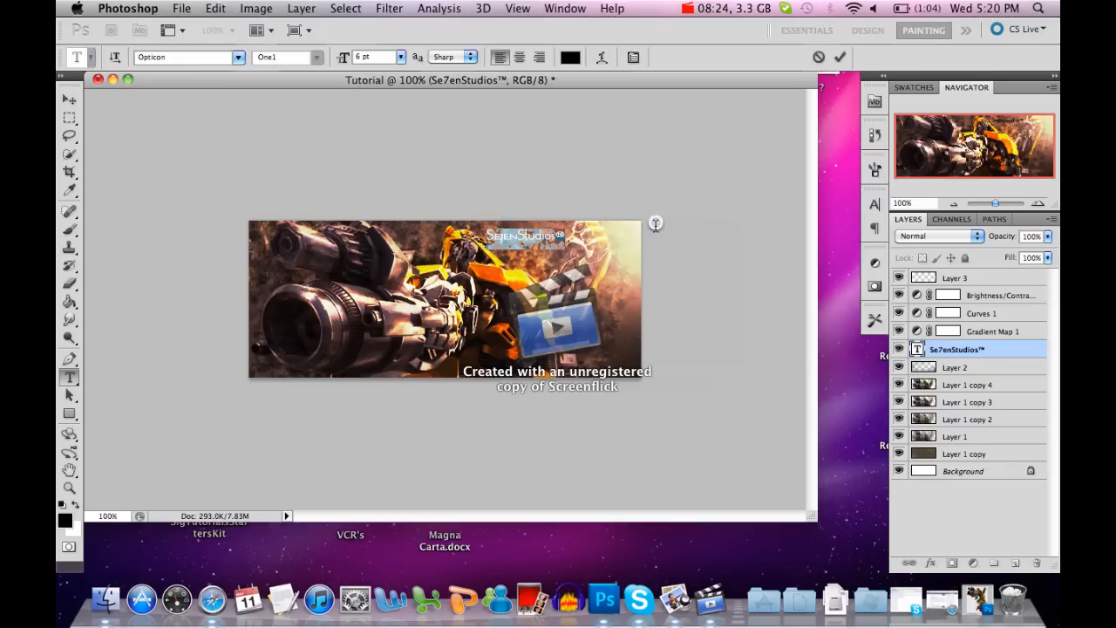
{"action": "left_click", "coordinate": [401, 57]}
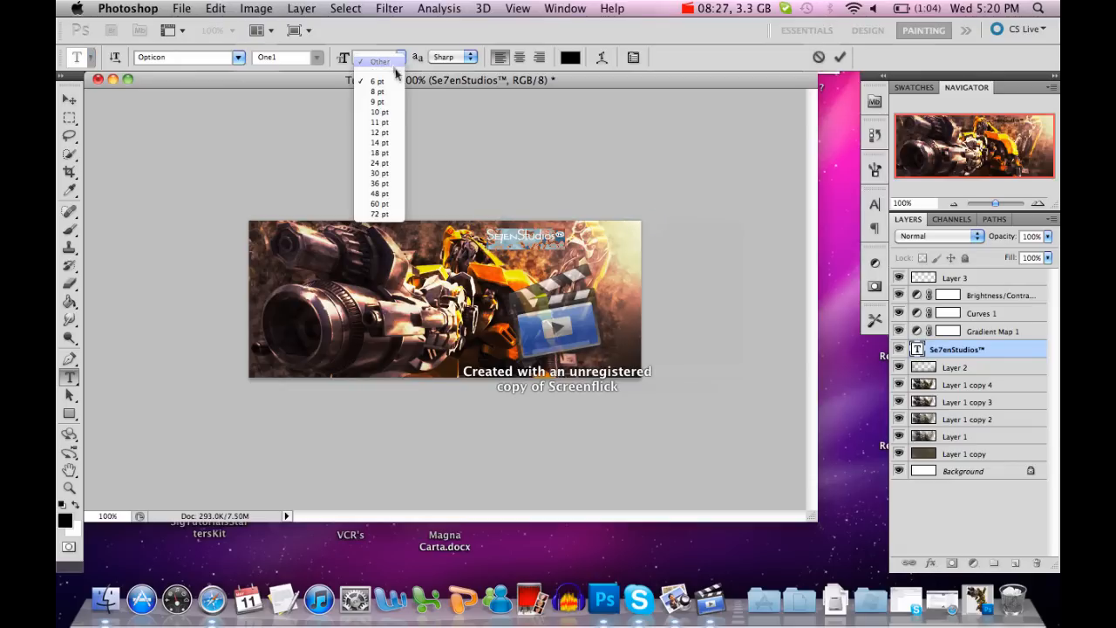
{"action": "left_click", "coordinate": [386, 63]}
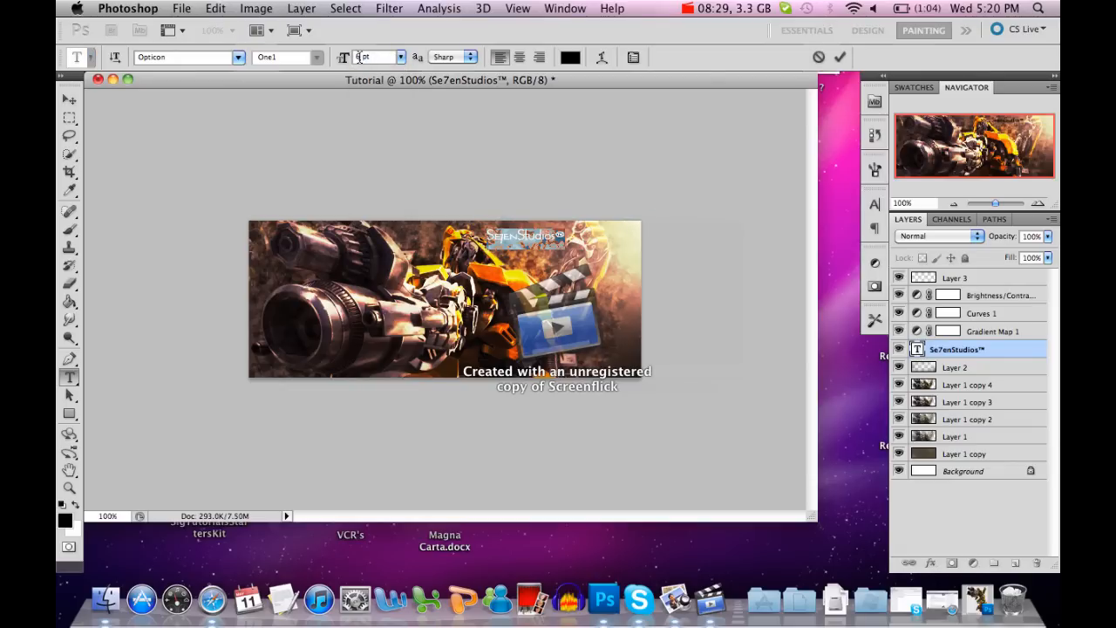
{"action": "key", "text": "BackSpace"}
{"action": "left_click", "coordinate": [70, 99]}
{"action": "mouse_move", "coordinate": [527, 235]}
{"action": "left_mouse_down"}
{"action": "mouse_move", "coordinate": [596, 289]}
{"action": "mouse_move", "coordinate": [624, 348]}
{"action": "mouse_move", "coordinate": [336, 344]}
{"action": "mouse_move", "coordinate": [316, 262]}
{"action": "mouse_move", "coordinate": [452, 239]}
{"action": "mouse_move", "coordinate": [542, 245]}
{"action": "left_mouse_up"}
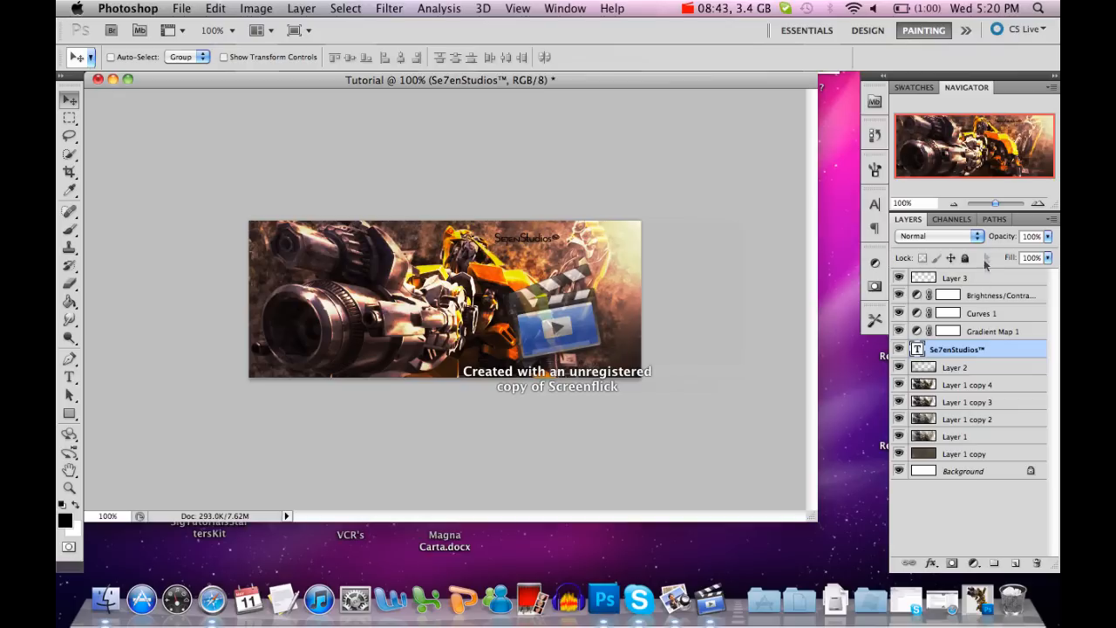
Try the Color Dodge blend mode on the Se7enStudios™ text layer and settle on Soft Light.
{"action": "left_click", "coordinate": [965, 236]}
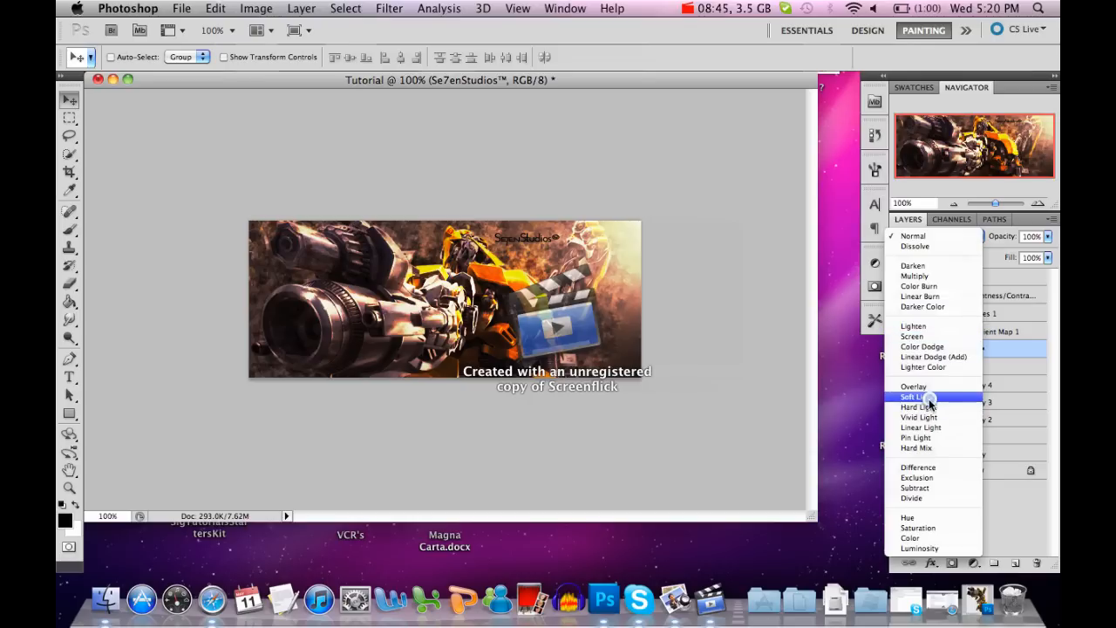
{"action": "left_click", "coordinate": [930, 397]}
{"action": "left_click", "coordinate": [954, 236]}
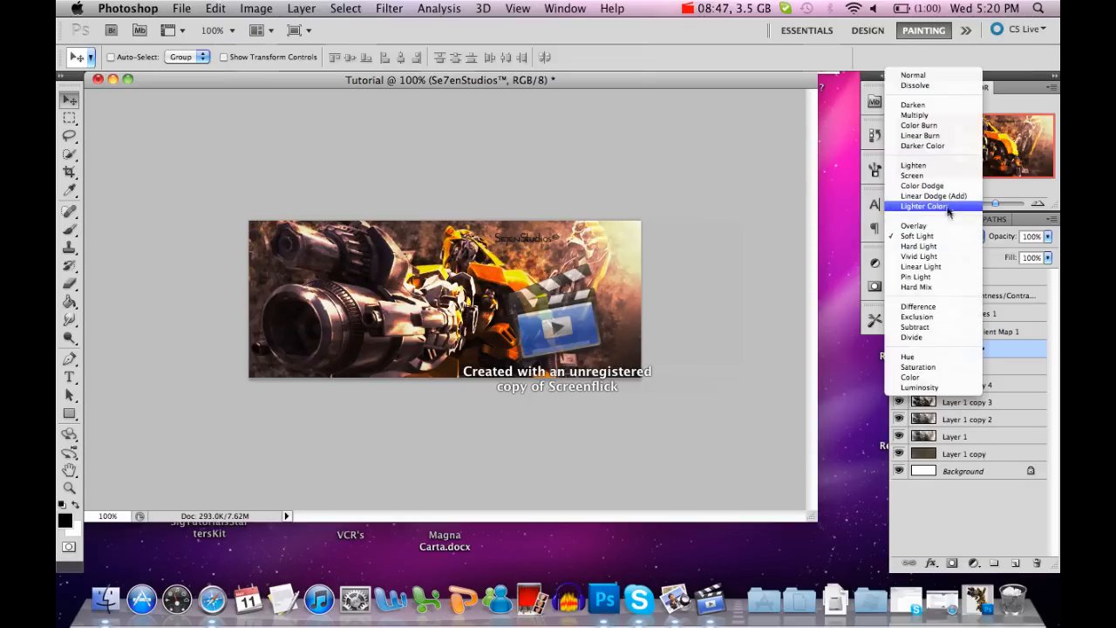
{"action": "left_click", "coordinate": [944, 185]}
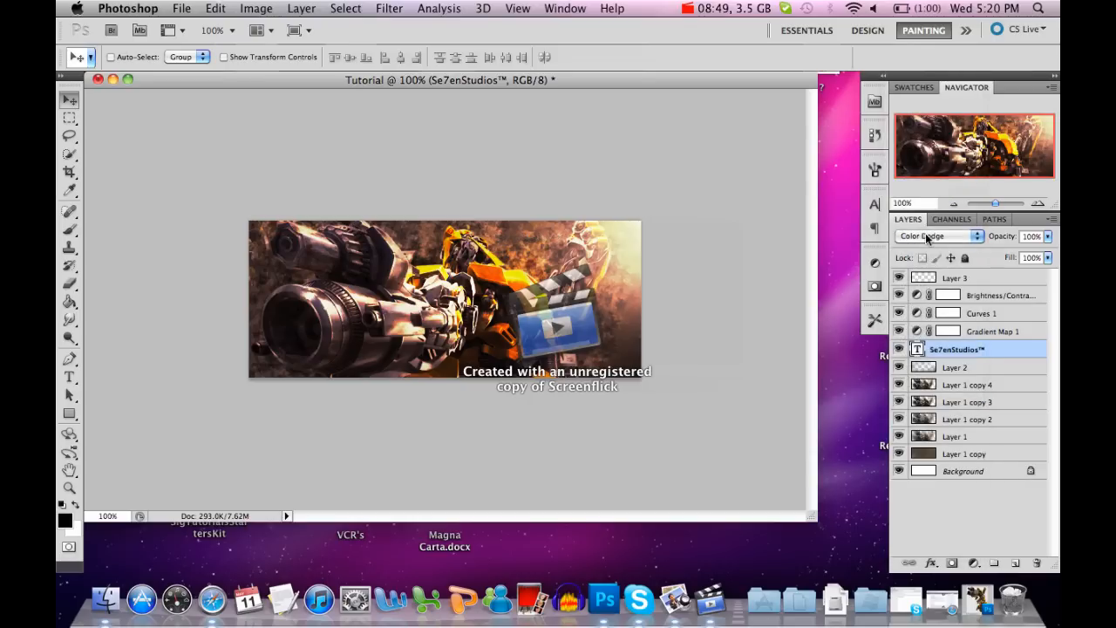
{"action": "left_click", "coordinate": [926, 238]}
{"action": "left_click", "coordinate": [924, 287]}
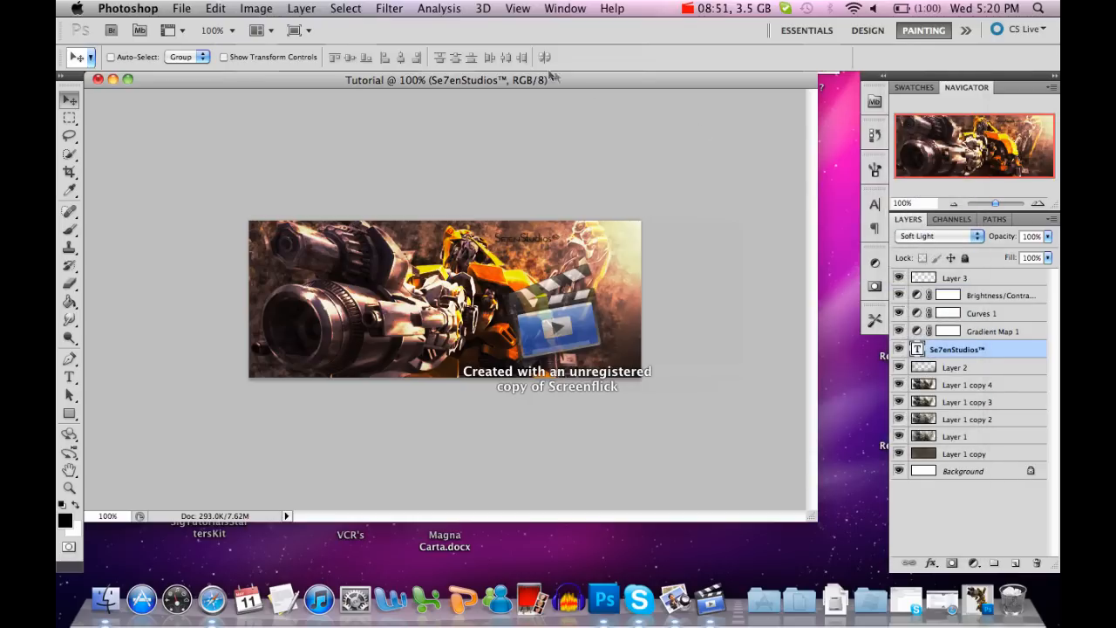
Change the colour of the Se7enStudios™ text to white (ffffff) and commit the text edit.
{"action": "key", "text": "t"}
{"action": "left_click_drag", "start_coordinate": [557, 239], "coordinate": [446, 232]}
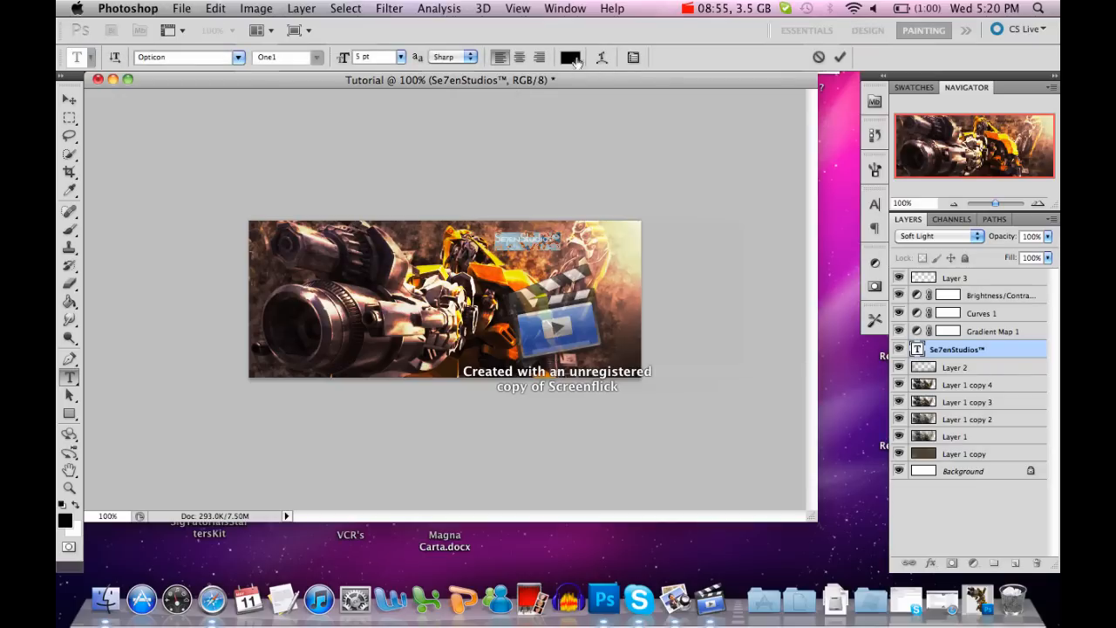
{"action": "left_click", "coordinate": [569, 57]}
{"action": "left_click_drag", "start_coordinate": [387, 275], "coordinate": [306, 118]}
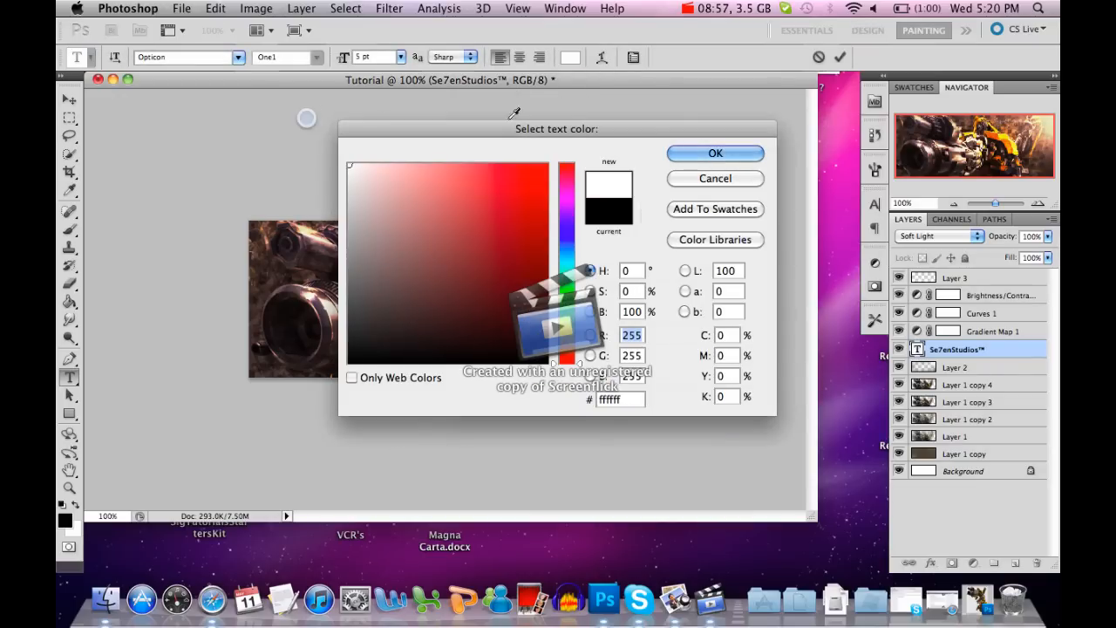
{"action": "left_click", "coordinate": [676, 153]}
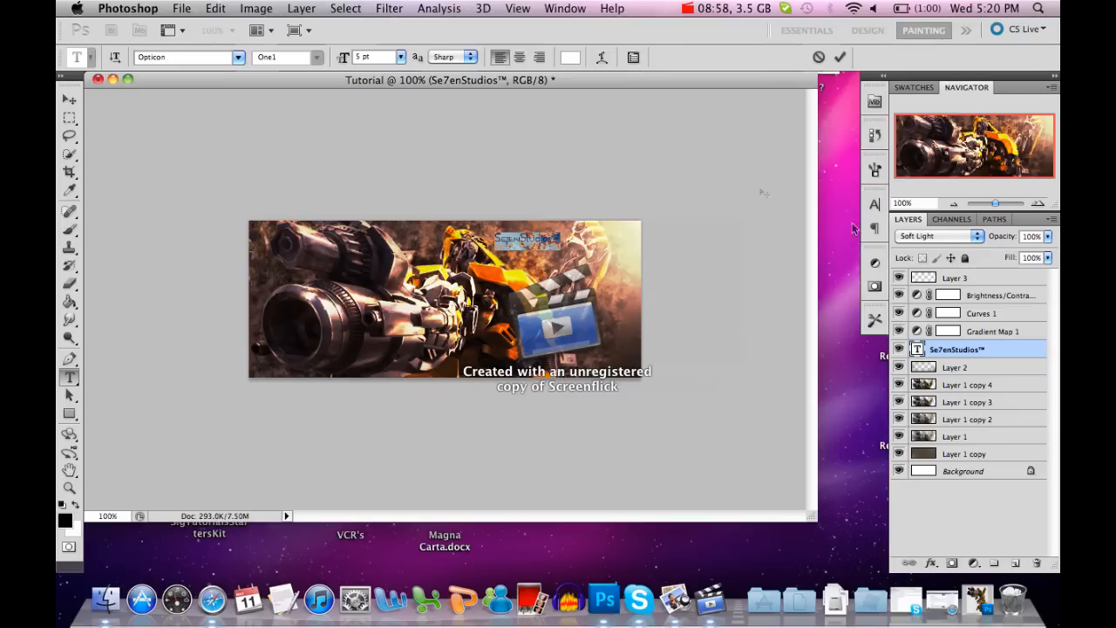
{"action": "left_click", "coordinate": [929, 234]}
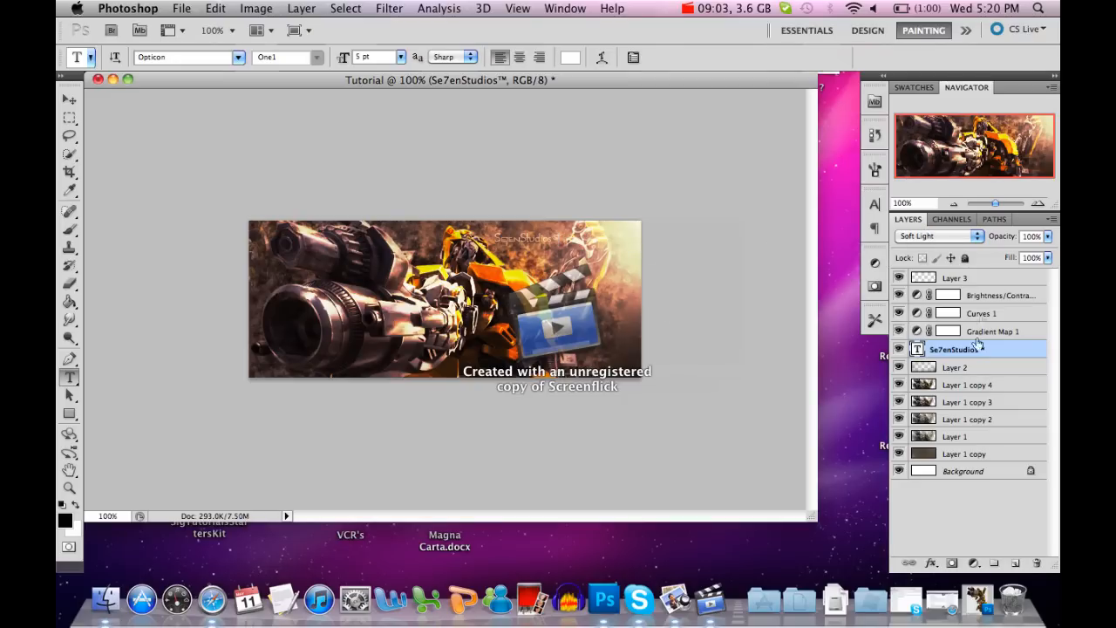
Apply the merged RGB image to Layer 3 with Multiply blending at 100% opacity.
{"action": "left_click", "coordinate": [969, 279]}
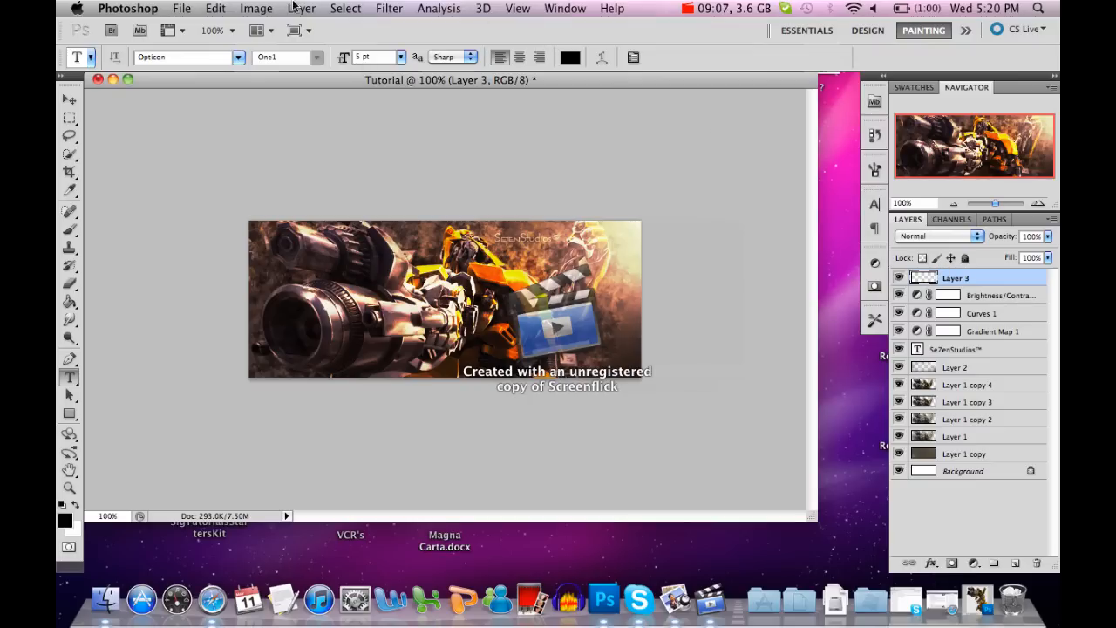
{"action": "left_click", "coordinate": [256, 7]}
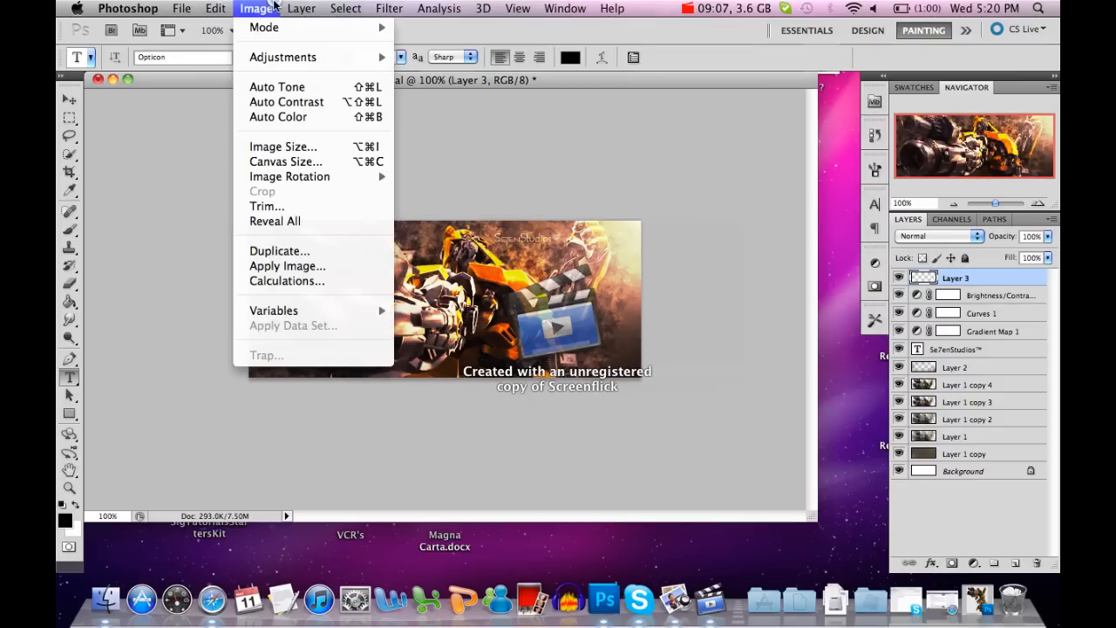
{"action": "left_click", "coordinate": [330, 266]}
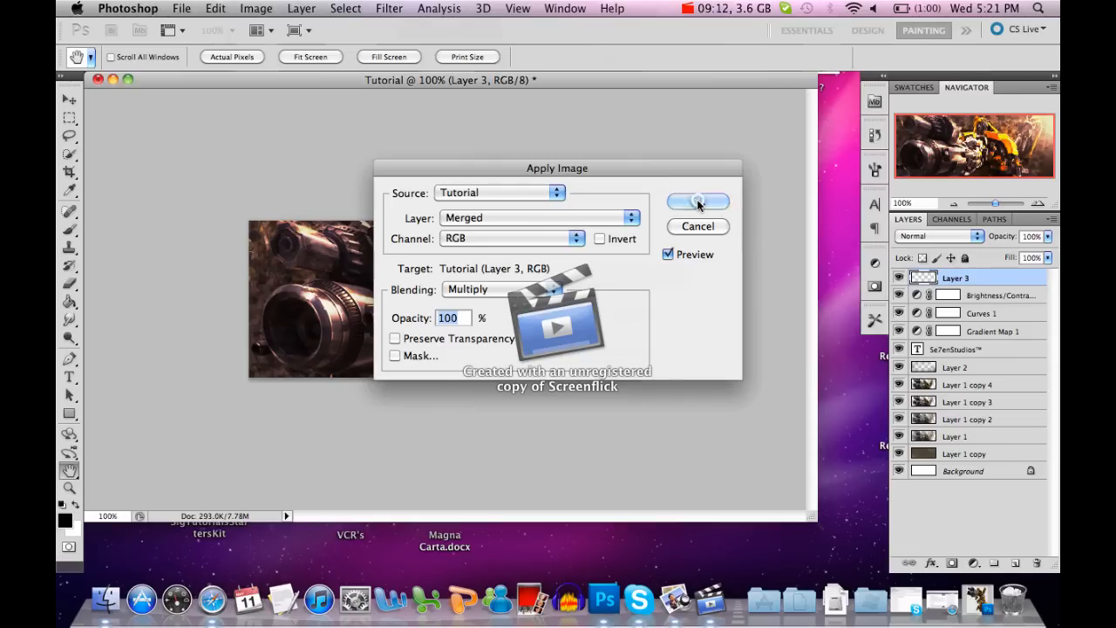
{"action": "left_click", "coordinate": [696, 201]}
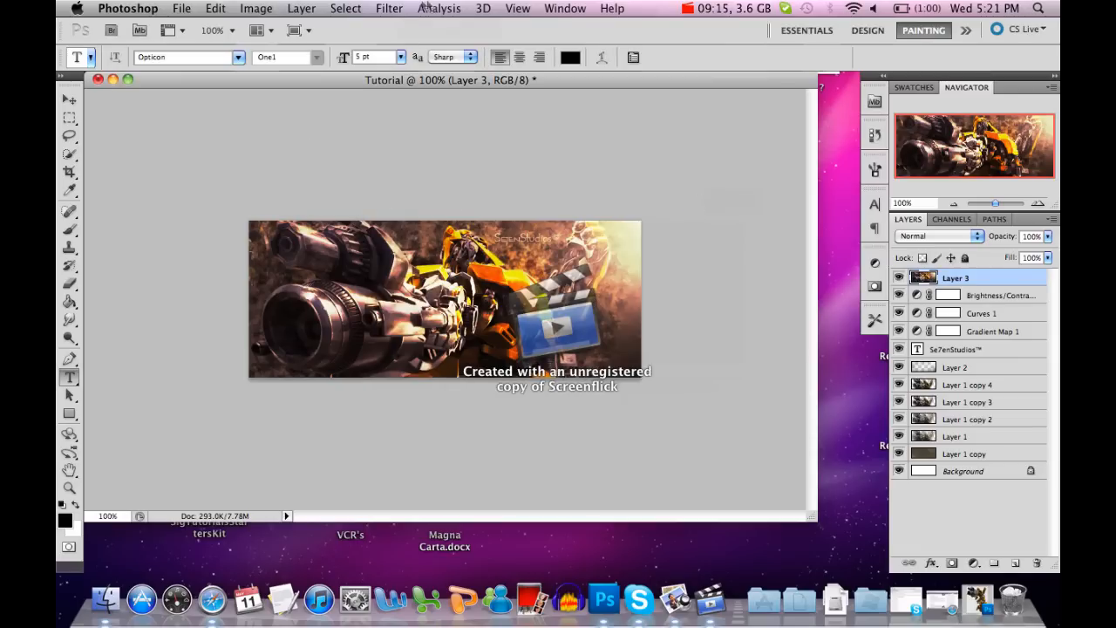
Apply the Sharpen filter to the merged Layer 3.
{"action": "left_click", "coordinate": [391, 8]}
{"action": "mouse_move", "coordinate": [471, 269]}
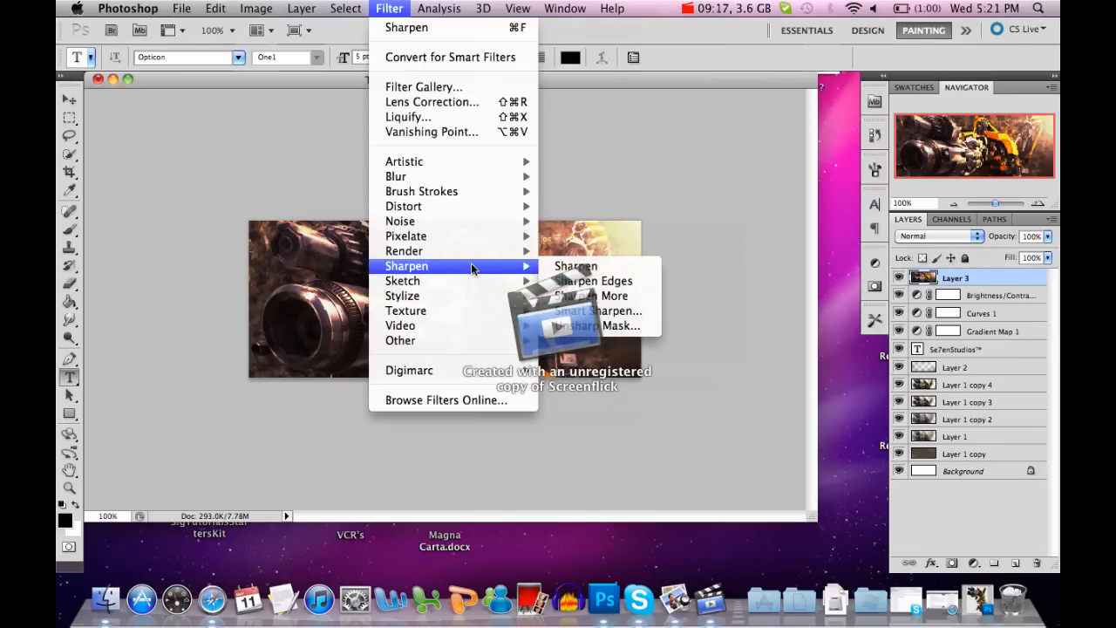
{"action": "left_click", "coordinate": [571, 266]}
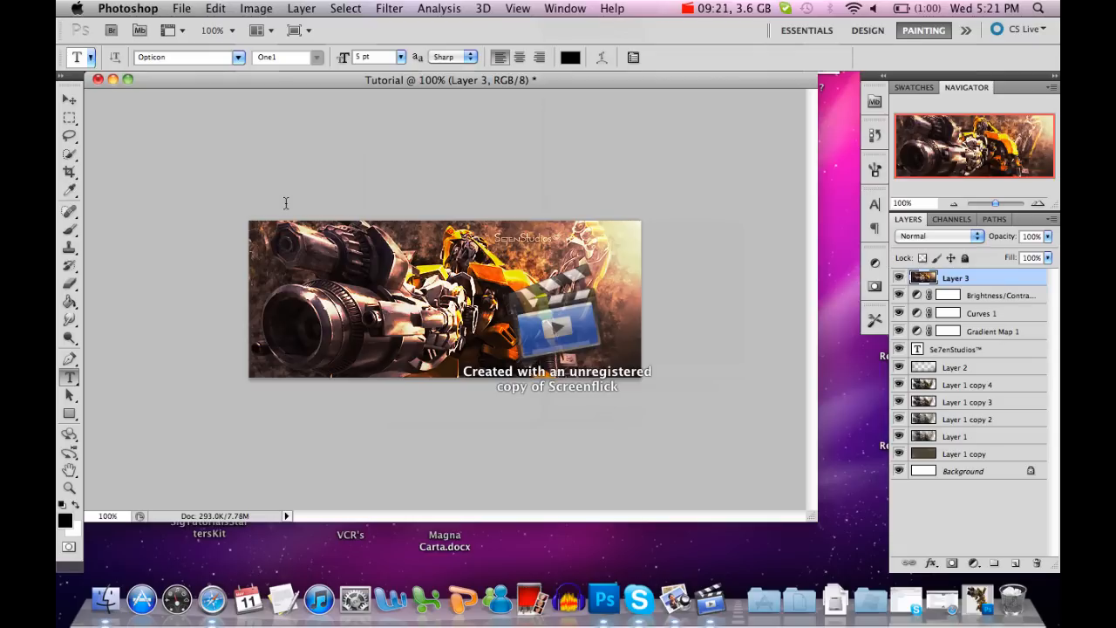
Soften the background near the banner's edges on Layer 3 with the Blur tool at 31% strength, and undo the last stroke.
{"action": "left_click", "coordinate": [69, 321]}
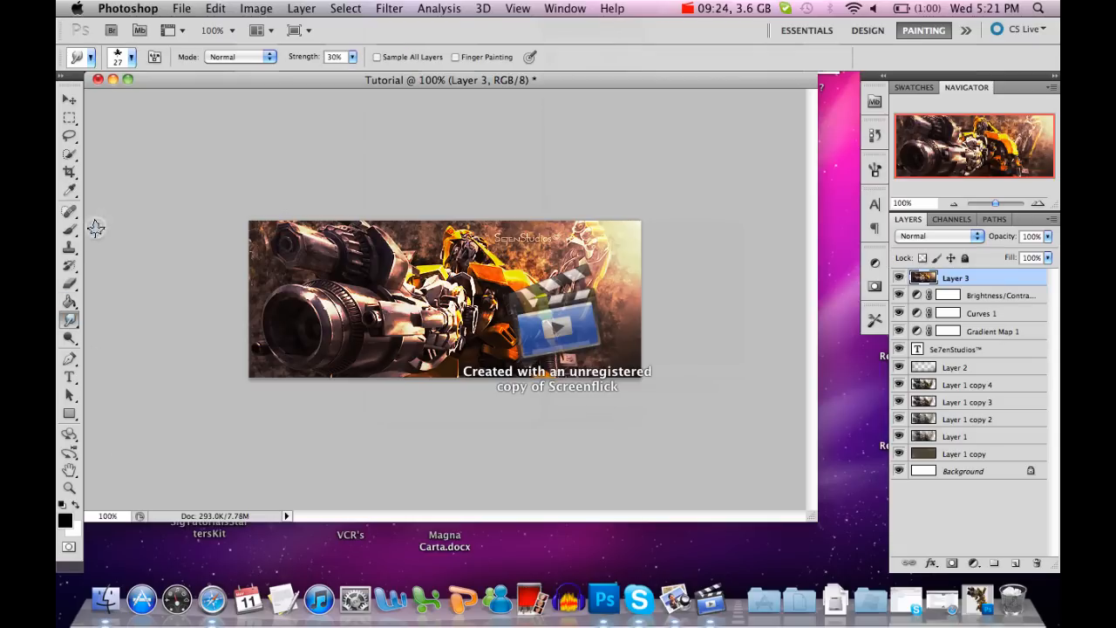
{"action": "left_click_drag", "start_coordinate": [74, 310], "coordinate": [113, 317]}
{"action": "left_click", "coordinate": [353, 58]}
{"action": "left_click_drag", "start_coordinate": [345, 73], "coordinate": [335, 77]}
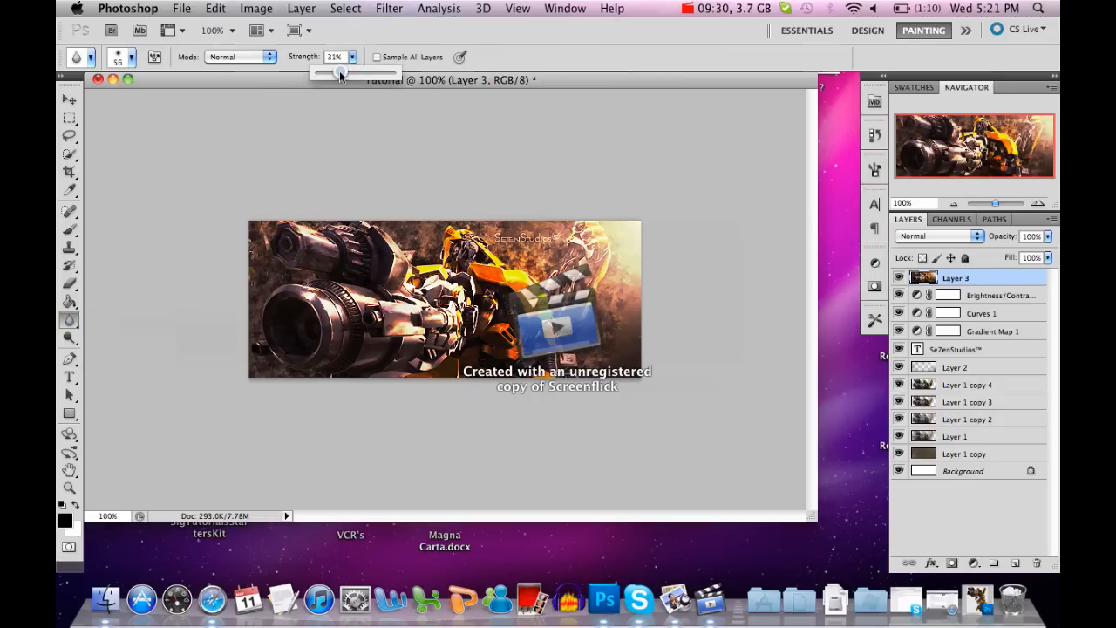
{"action": "key", "text": "Return"}
{"action": "mouse_move", "coordinate": [613, 301]}
{"action": "left_mouse_down"}
{"action": "mouse_move", "coordinate": [608, 347]}
{"action": "mouse_move", "coordinate": [622, 291]}
{"action": "mouse_move", "coordinate": [634, 346]}
{"action": "mouse_move", "coordinate": [644, 324]}
{"action": "mouse_move", "coordinate": [627, 288]}
{"action": "mouse_move", "coordinate": [613, 293]}
{"action": "mouse_move", "coordinate": [615, 322]}
{"action": "mouse_move", "coordinate": [587, 365]}
{"action": "mouse_move", "coordinate": [639, 232]}
{"action": "mouse_move", "coordinate": [624, 222]}
{"action": "mouse_move", "coordinate": [642, 291]}
{"action": "left_mouse_up"}
{"action": "mouse_move", "coordinate": [259, 367]}
{"action": "left_mouse_down"}
{"action": "mouse_move", "coordinate": [289, 383]}
{"action": "mouse_move", "coordinate": [237, 360]}
{"action": "mouse_move", "coordinate": [237, 325]}
{"action": "mouse_move", "coordinate": [240, 297]}
{"action": "mouse_move", "coordinate": [266, 284]}
{"action": "mouse_move", "coordinate": [251, 234]}
{"action": "mouse_move", "coordinate": [253, 305]}
{"action": "mouse_move", "coordinate": [249, 233]}
{"action": "mouse_move", "coordinate": [285, 207]}
{"action": "mouse_move", "coordinate": [369, 199]}
{"action": "mouse_move", "coordinate": [424, 244]}
{"action": "mouse_move", "coordinate": [420, 218]}
{"action": "mouse_move", "coordinate": [481, 216]}
{"action": "mouse_move", "coordinate": [535, 262]}
{"action": "mouse_move", "coordinate": [535, 240]}
{"action": "mouse_move", "coordinate": [557, 229]}
{"action": "mouse_move", "coordinate": [498, 228]}
{"action": "mouse_move", "coordinate": [558, 268]}
{"action": "left_mouse_up"}
{"action": "key", "text": "super+alt+z"}
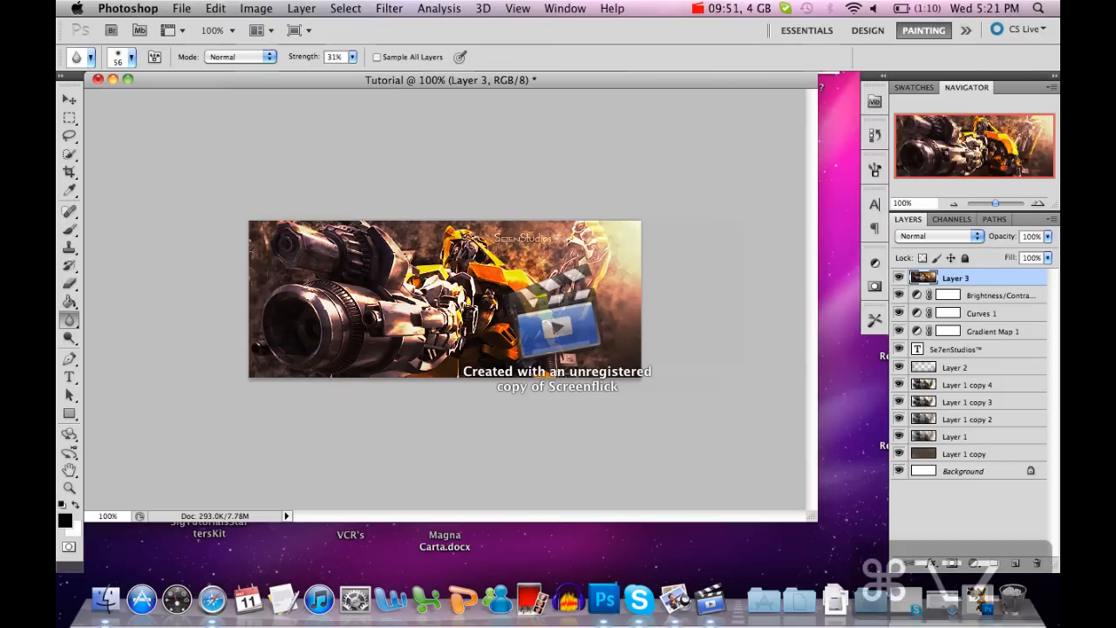
Try blurring the area around the Se7enStudios™ text with the Blur brush reduced to 24 px.
{"action": "left_click", "coordinate": [130, 57]}
{"action": "left_click_drag", "start_coordinate": [109, 98], "coordinate": [97, 101]}
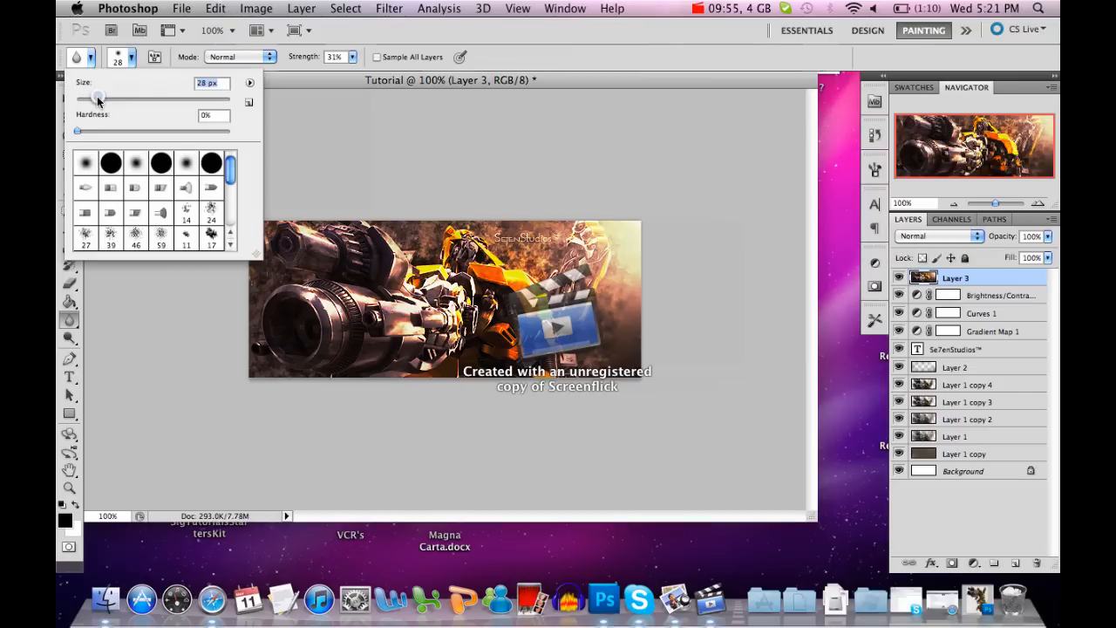
{"action": "mouse_move", "coordinate": [537, 264]}
{"action": "left_mouse_down"}
{"action": "mouse_move", "coordinate": [521, 244]}
{"action": "mouse_move", "coordinate": [550, 248]}
{"action": "left_mouse_up"}
{"action": "key", "text": "super+alt+z"}
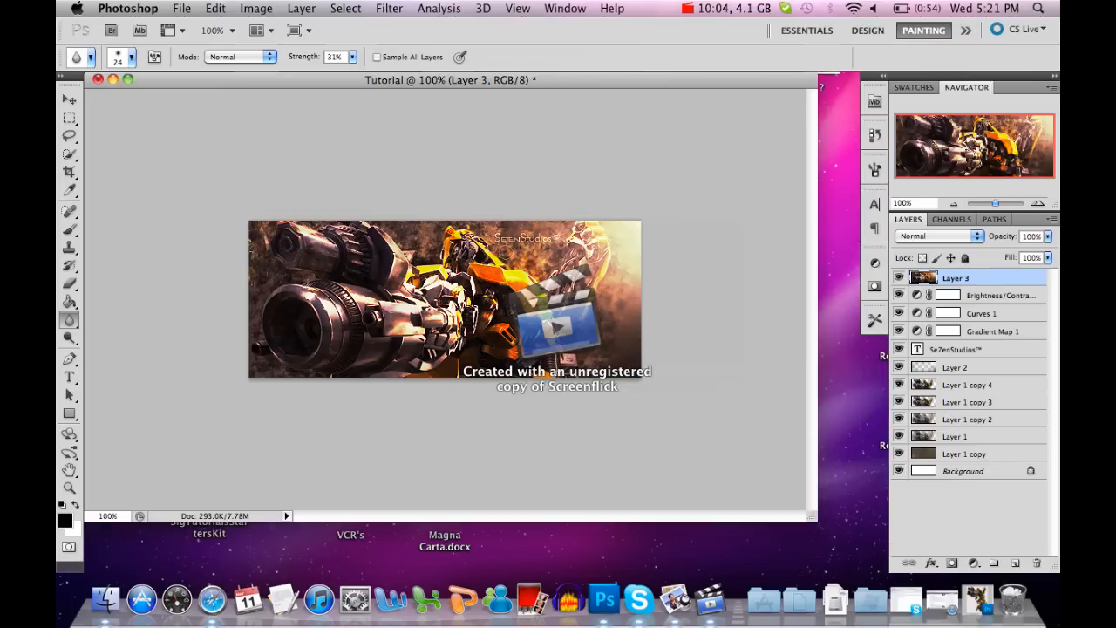
Lighten the banner's right edge and the area around the signature text with a 65 px Dodge brush on Midtones at 50% exposure.
{"action": "left_click", "coordinate": [68, 340]}
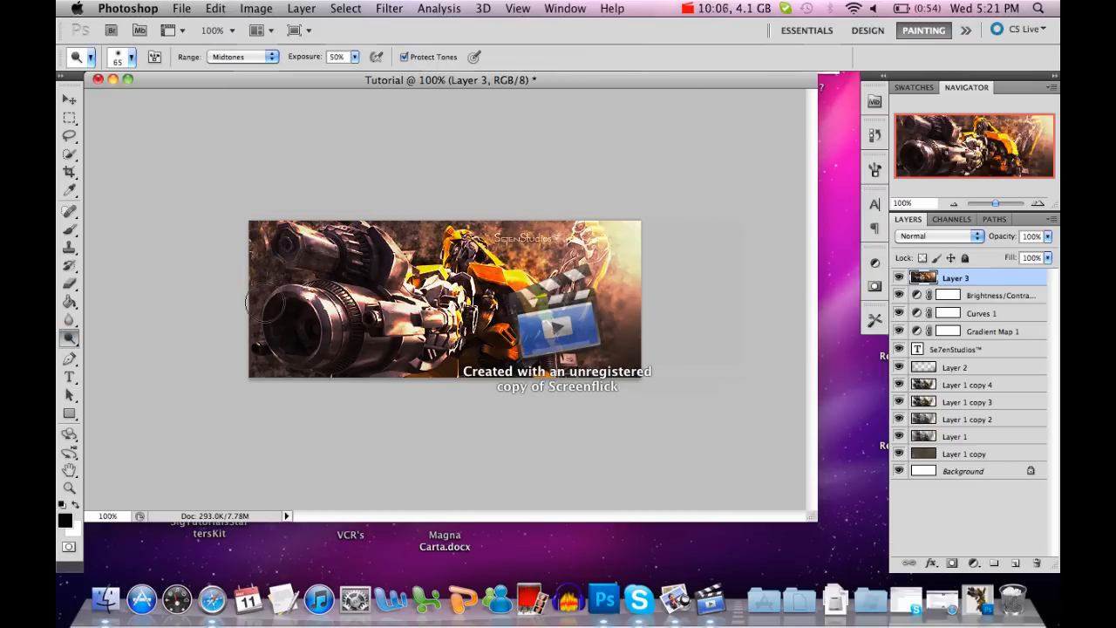
{"action": "mouse_move", "coordinate": [630, 358]}
{"action": "left_mouse_down"}
{"action": "mouse_move", "coordinate": [618, 290]}
{"action": "mouse_move", "coordinate": [630, 284]}
{"action": "mouse_move", "coordinate": [630, 303]}
{"action": "left_mouse_up"}
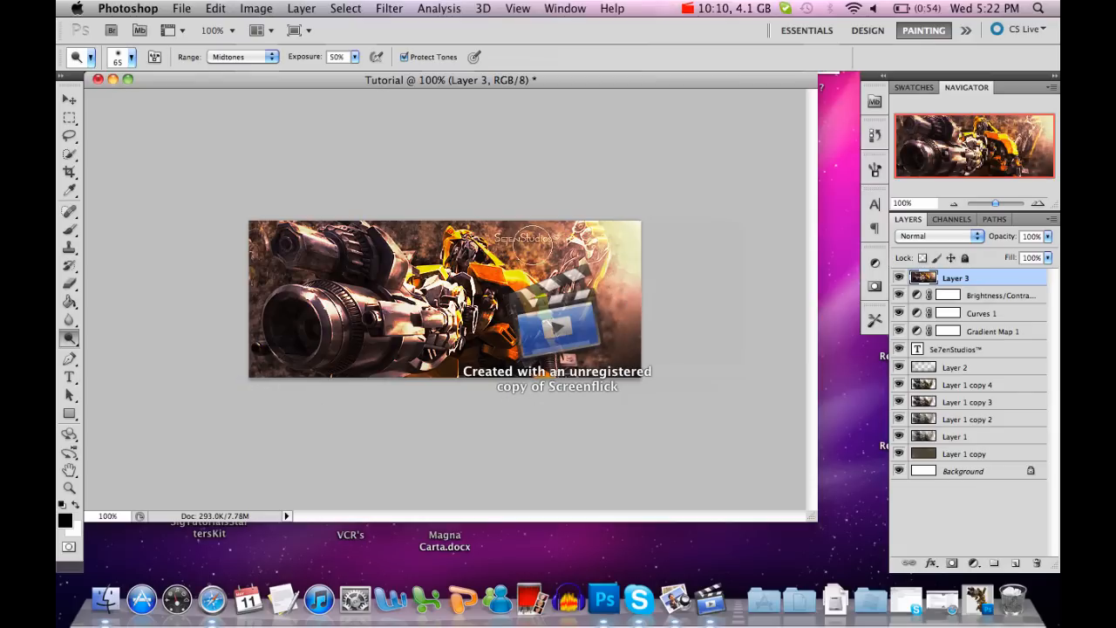
{"action": "left_click_drag", "start_coordinate": [508, 236], "coordinate": [521, 234]}
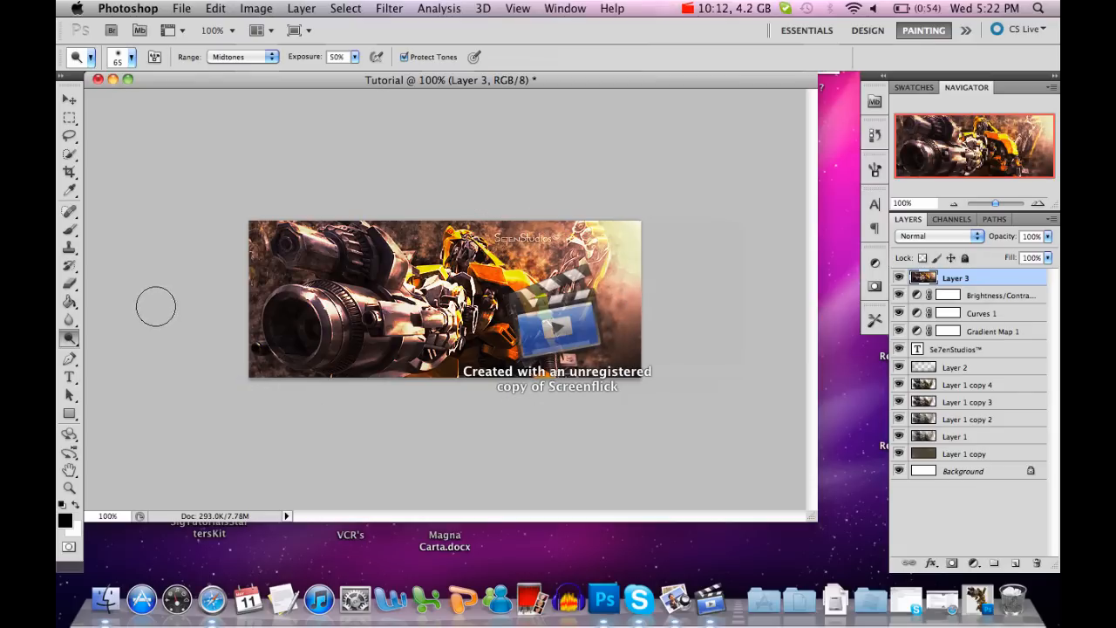
{"action": "mouse_move", "coordinate": [69, 339]}
{"action": "left_mouse_down"}
{"action": "mouse_move", "coordinate": [103, 351]}
{"action": "mouse_move", "coordinate": [69, 341]}
{"action": "left_mouse_up"}
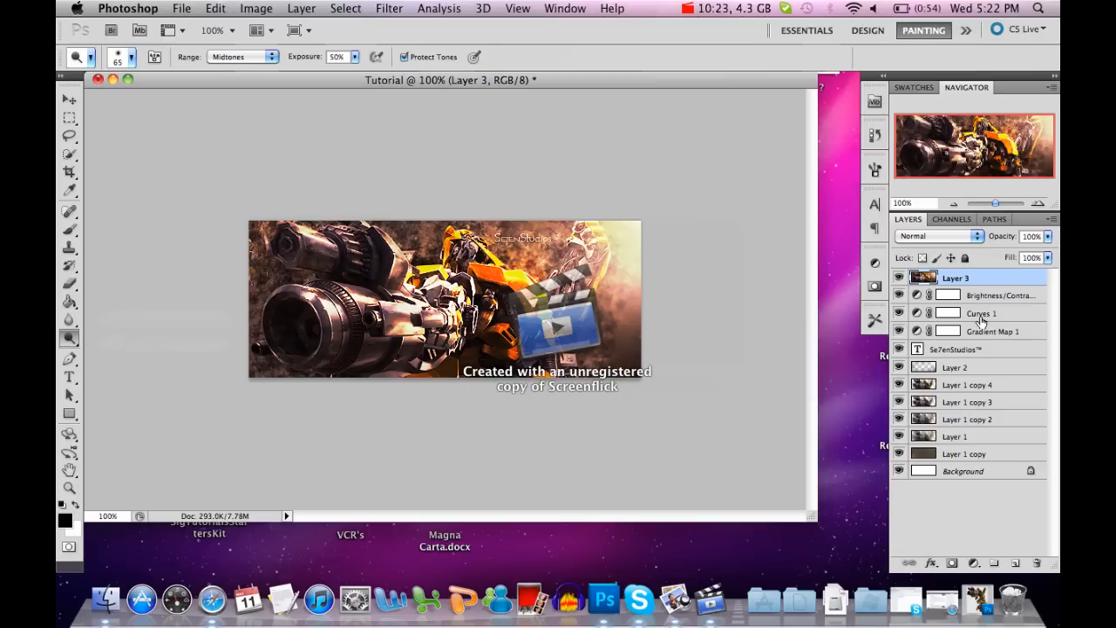
Select the whole banner, add a 2 px black centered stroke as its border, and deselect.
{"action": "key", "text": "m"}
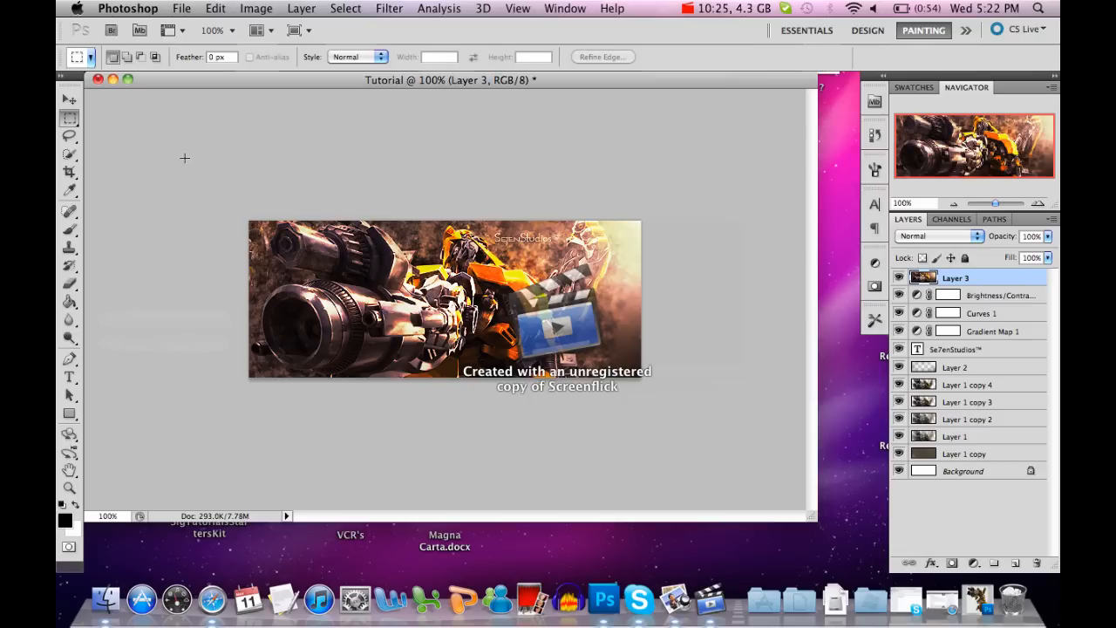
{"action": "left_click_drag", "start_coordinate": [251, 163], "coordinate": [850, 449]}
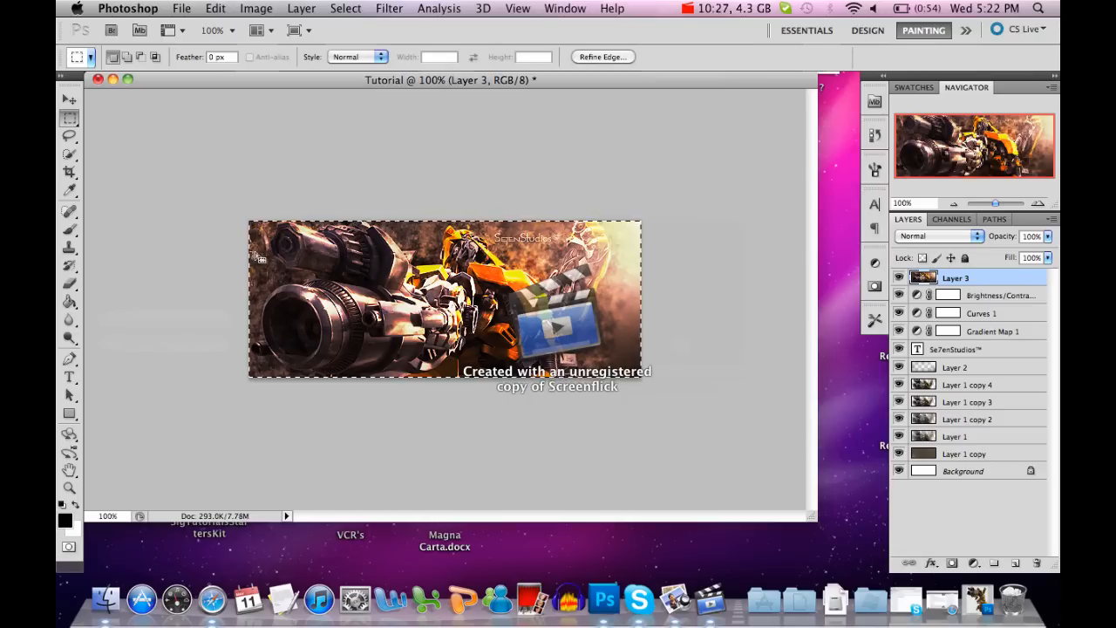
{"action": "left_click", "coordinate": [213, 8]}
{"action": "left_click", "coordinate": [237, 280]}
{"action": "type", "text": "2"}
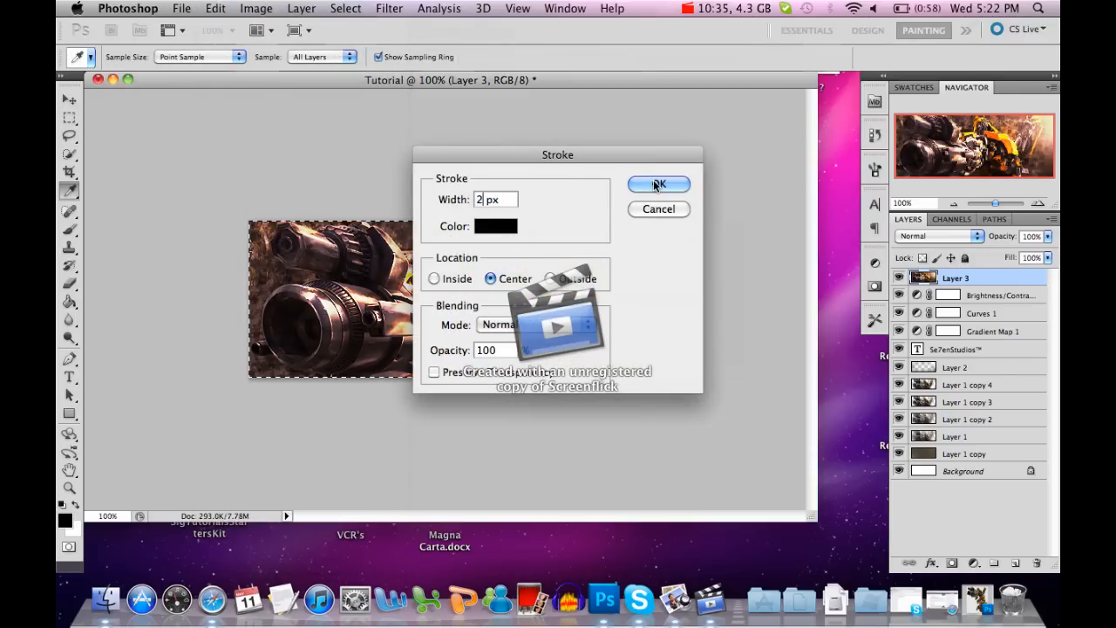
{"action": "left_click", "coordinate": [655, 184]}
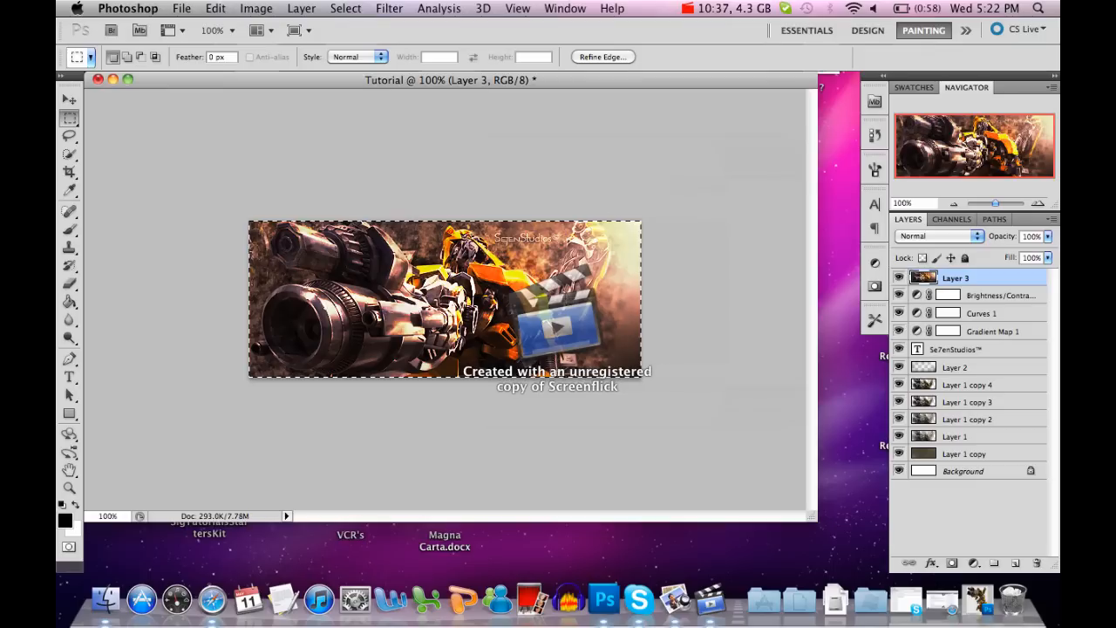
{"action": "left_click", "coordinate": [626, 324]}
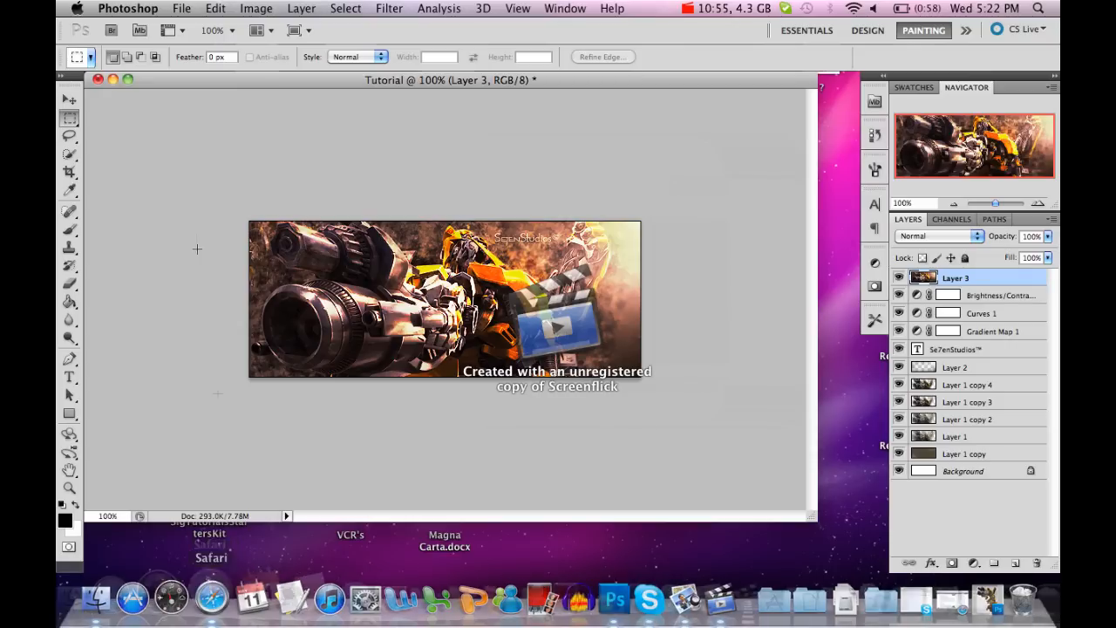
{"action": "left_click", "coordinate": [689, 8]}
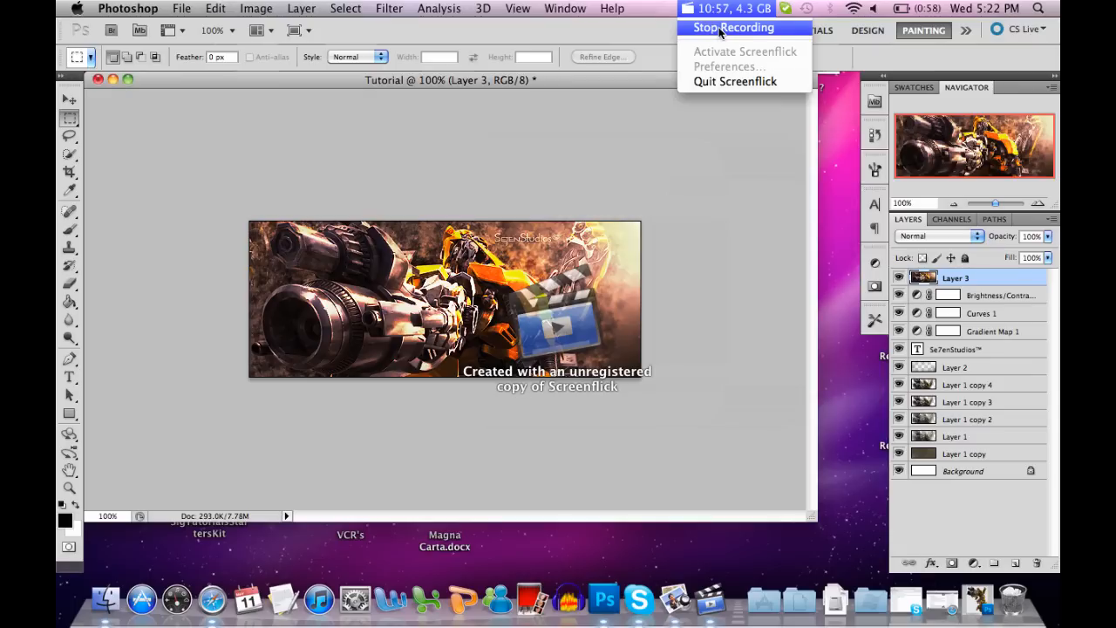
{"action": "left_click", "coordinate": [701, 8]}
{"action": "left_click", "coordinate": [702, 8]}
{"action": "left_click", "coordinate": [704, 28]}
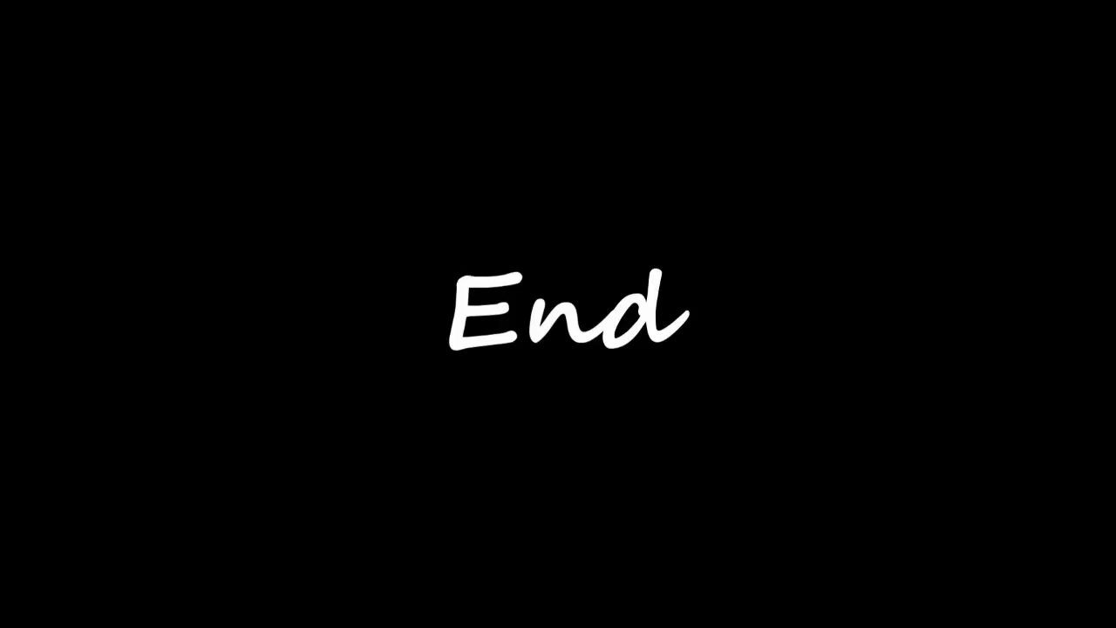